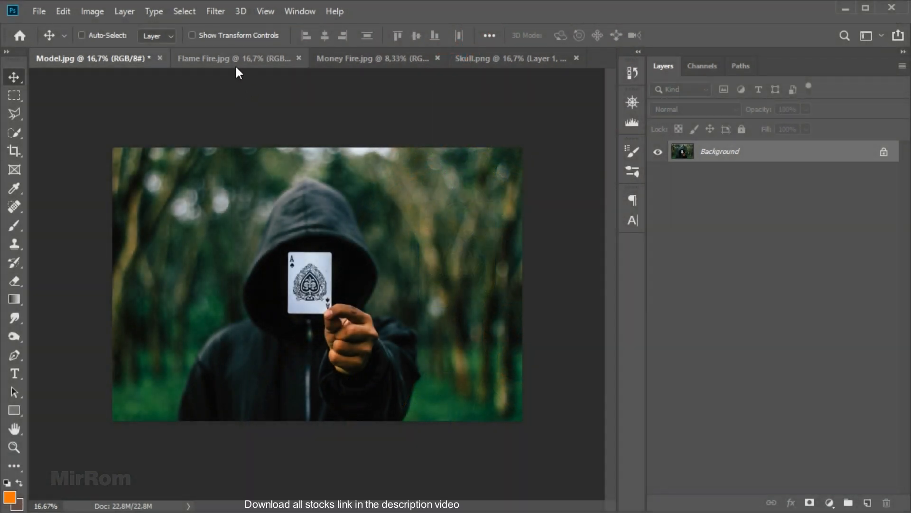
Look through the open Flame Fire, Money Fire and Skull stock images and return to the Model photo
left_click(236, 62)
left_click(349, 63)
left_click(457, 62)
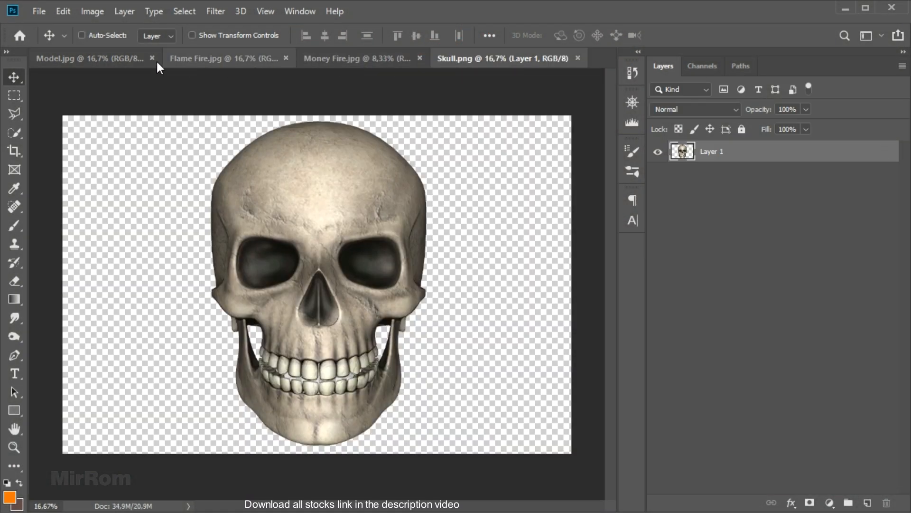
left_click(136, 64)
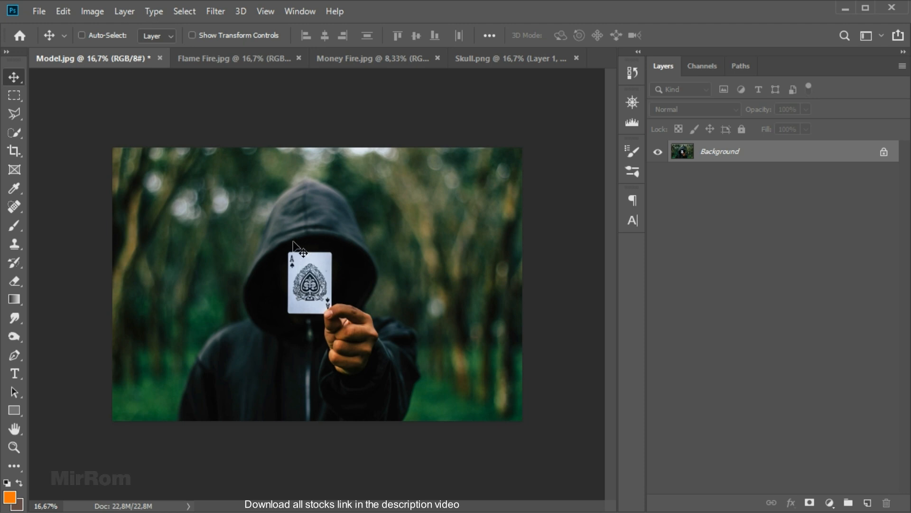
Crop both sides of the Model photo closer to the hooded figure, and duplicate the cropped layer with the original hidden
left_click(19, 152)
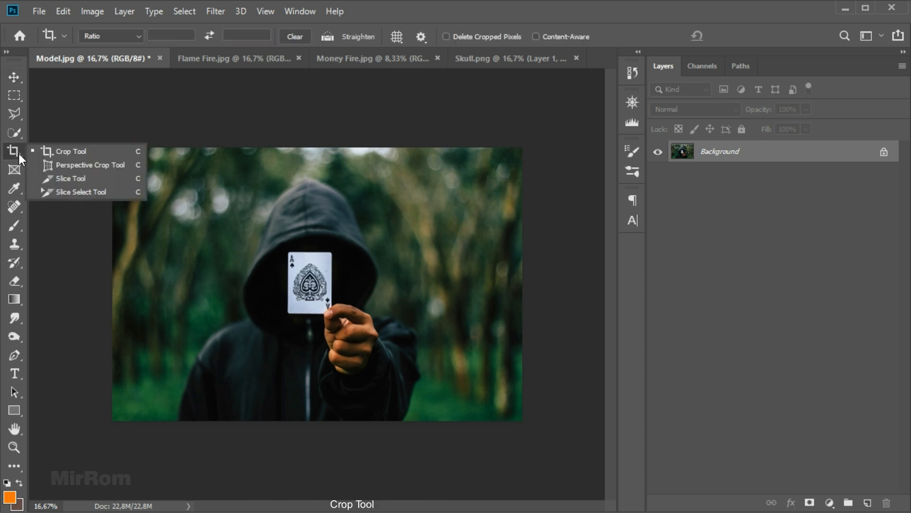
left_click(97, 153)
left_click_drag(114, 285, 145, 286)
left_click_drag(483, 281, 449, 281)
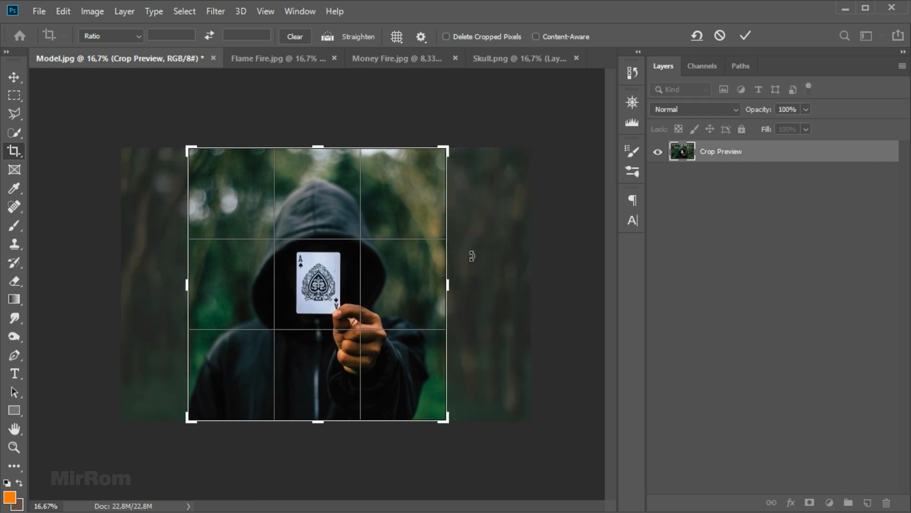
left_click(740, 36)
key("v")
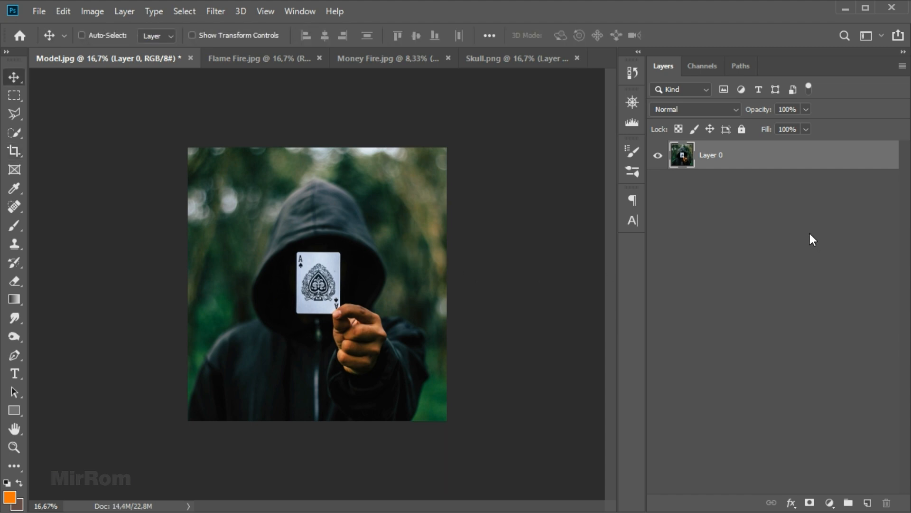
key("ctrl+j")
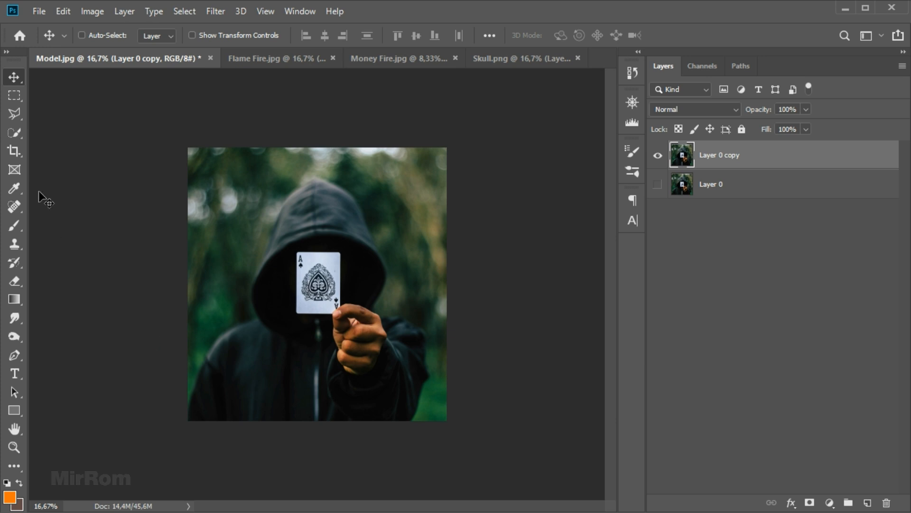
With the Pen tool in Path mode, start a path at the hood's tip and trace down its upper right edge
left_click(21, 352)
left_click(65, 354)
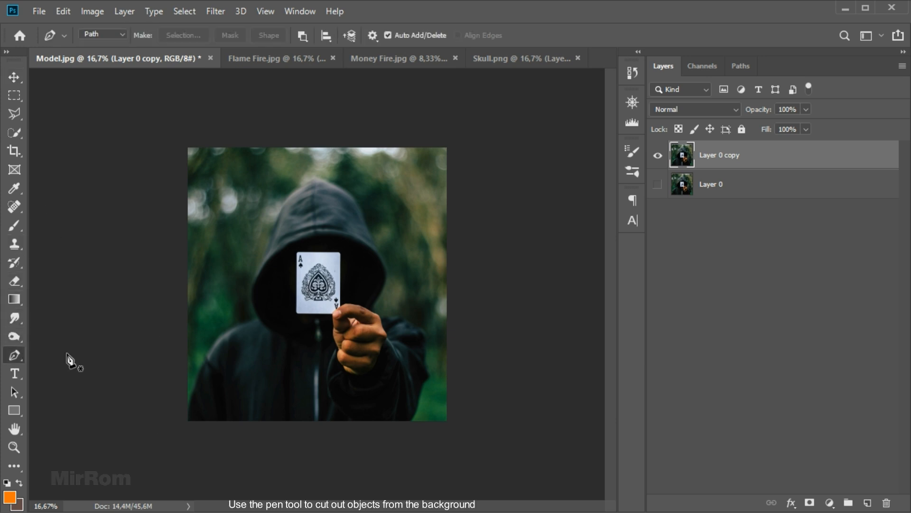
left_click(104, 38)
left_click(105, 57)
scroll(328, 187, "up", 4)
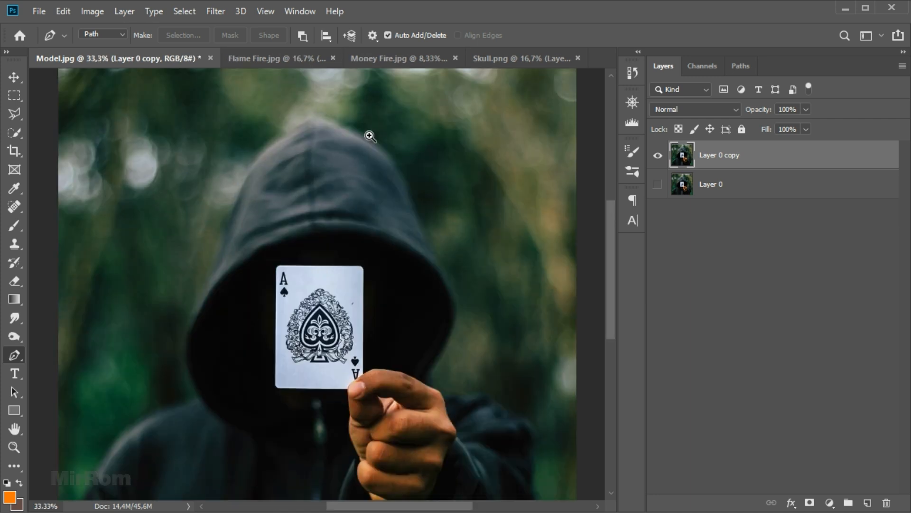
scroll(290, 119, "up", 1)
scroll(266, 128, "up", 1)
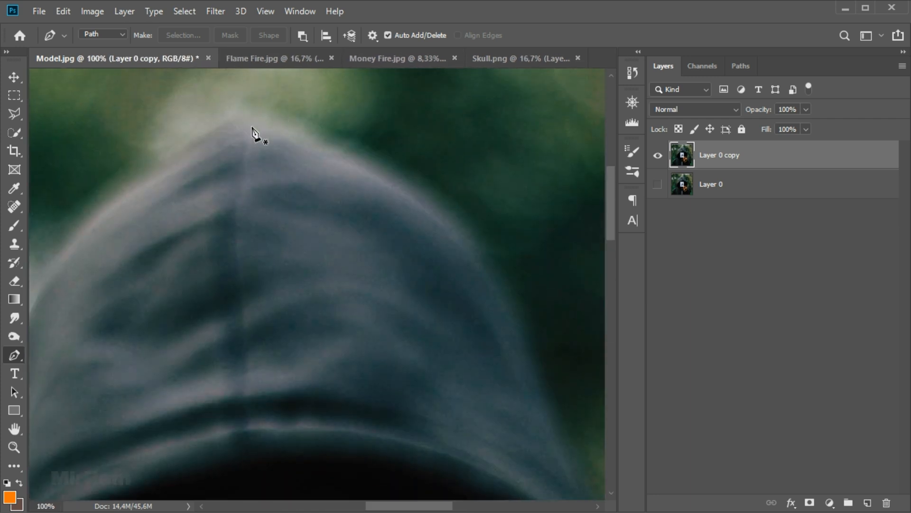
left_click(250, 114)
left_click_drag(448, 220, 489, 276)
left_click(491, 278)
scroll(546, 328, "down", 4)
left_click_drag(567, 348, 579, 380)
scroll(581, 382, "down", 9)
left_click_drag(424, 505, 455, 506)
scroll(418, 266, "down", 5)
left_click_drag(399, 268, 403, 273)
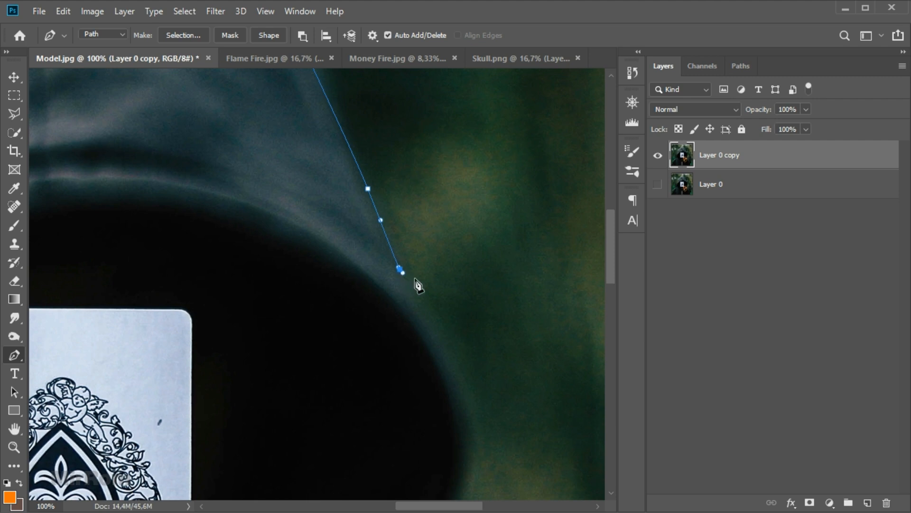
Continue the path around the lower right curve of the hood down to the raised hand
scroll(427, 273, "down", 6)
left_click(451, 227)
left_click(462, 252)
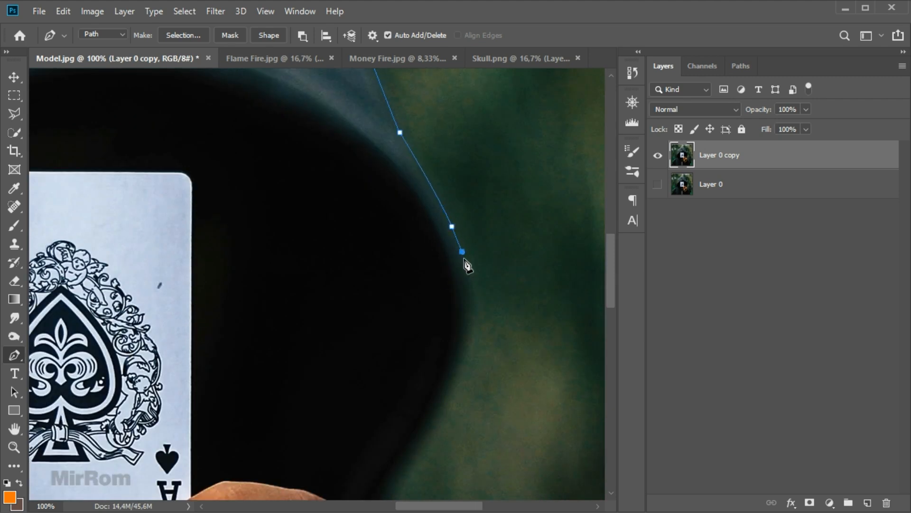
scroll(469, 259, "down", 3)
left_click_drag(466, 251, 458, 289)
scroll(458, 292, "down", 4)
left_click_drag(420, 266, 394, 311)
scroll(397, 318, "down", 6)
Place path points around the corner where the hood meets the hand and along the top knuckle
left_click(388, 200)
left_click_drag(394, 212, 397, 220)
key("ctrl+z")
left_click(399, 220)
left_click(428, 242)
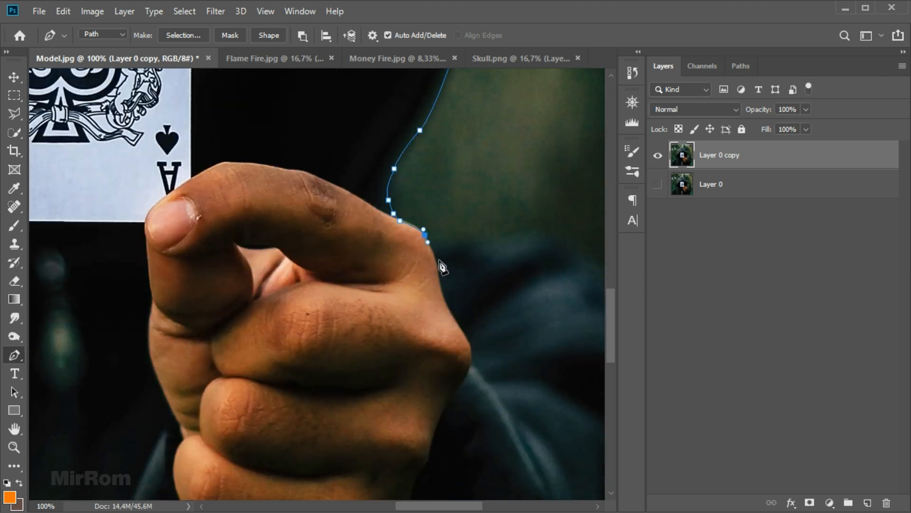
left_click(434, 251)
Extend the path from the knuckle over the top of the jacket's right shoulder
left_click(480, 242)
left_click(544, 232)
left_click_drag(564, 238, 569, 245)
scroll(482, 440, "right", 5)
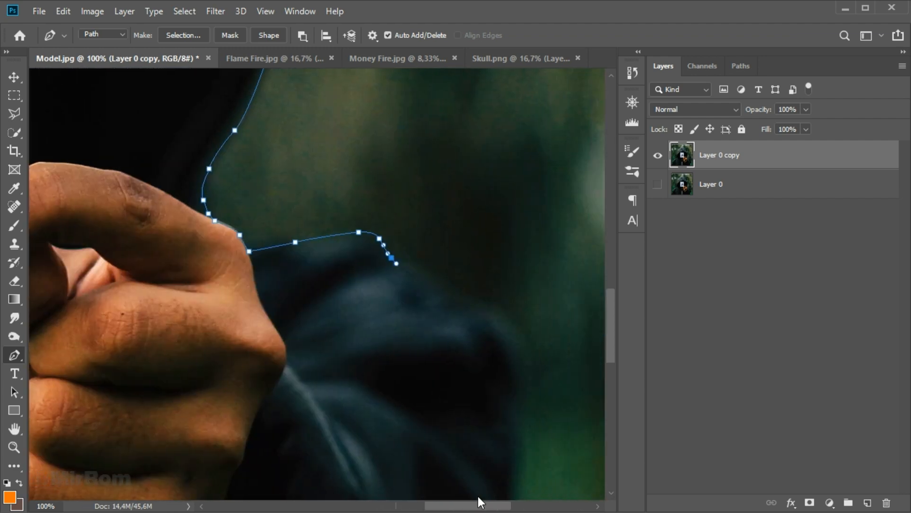
left_click(443, 300)
scroll(468, 260, "down", 2)
left_click_drag(479, 223, 509, 258)
left_click(515, 282)
Trace the outer edge of the raised sleeve down to the photo's bottom edge
scroll(516, 285, "down", 3)
mouse_move(501, 299)
left_mouse_down()
mouse_move(504, 311)
mouse_move(523, 291)
mouse_move(516, 299)
left_mouse_up()
scroll(510, 310, "down", 1)
scroll(510, 309, "down", 1)
scroll(522, 300, "down", 2)
scroll(515, 299, "down", 2)
left_click_drag(486, 272, 451, 319)
scroll(478, 292, "down", 2)
scroll(451, 319, "down", 1)
left_click_drag(431, 358, 421, 376)
left_click(411, 392)
Run the path along the photo's bottom edge and up the outside of the left arm
left_click_drag(441, 505, 258, 506)
left_click(285, 393)
left_click_drag(305, 227, 323, 172)
left_click(323, 173)
scroll(323, 173, "up", 3)
left_click_drag(379, 152, 395, 130)
left_click(395, 129)
left_click(394, 110)
Trace the curve of the left shoulder up to where it meets the hood
left_click_drag(479, 122, 328, 225)
scroll(327, 225, "up", 3)
left_click_drag(358, 189, 397, 162)
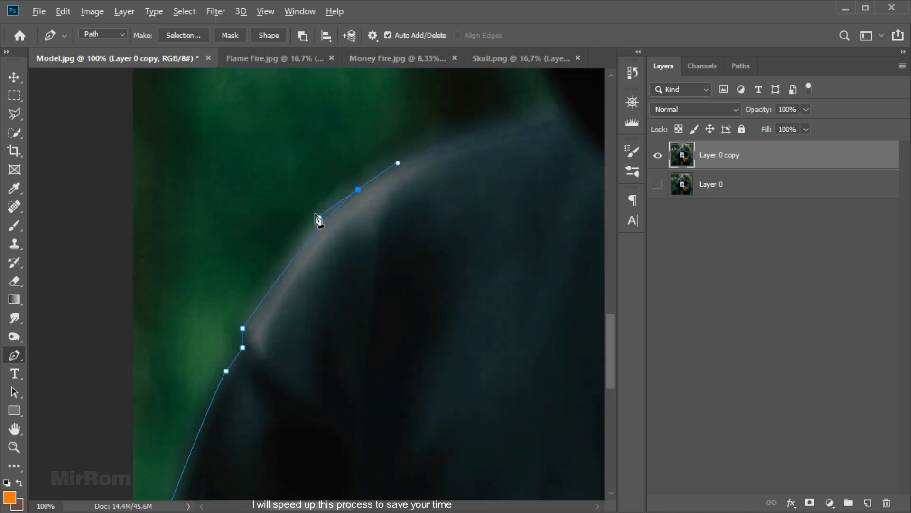
left_click(553, 106)
Trace the lower left curve of the hood upward, adjusting the handles to follow its edge
left_click_drag(588, 174, 363, 218)
scroll(362, 218, "up", 5)
left_click_drag(290, 198, 294, 150)
left_click_drag(284, 245, 281, 275)
scroll(304, 289, "up", 4)
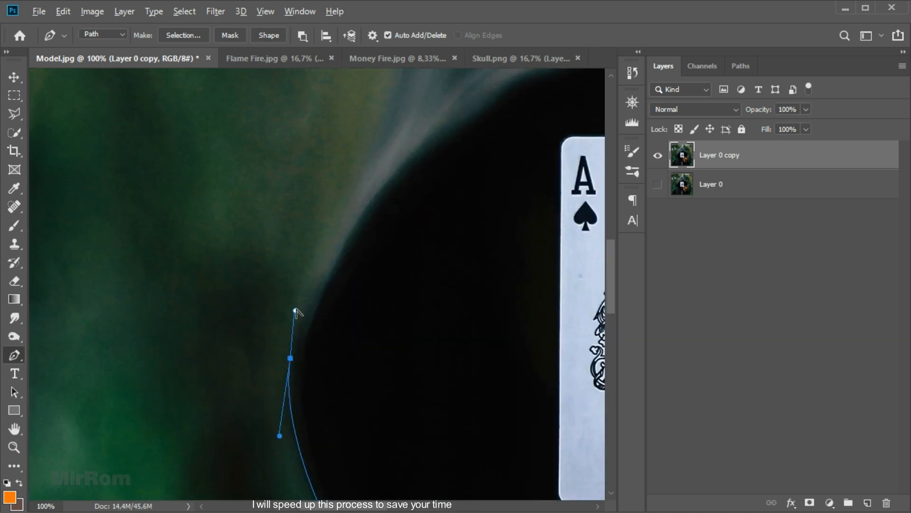
left_click_drag(296, 309, 307, 296)
left_click_drag(363, 183, 372, 160)
left_click_drag(353, 209, 328, 234)
Trace the upper left edge of the hood and close the path at its tip
scroll(430, 158, "up", 5)
left_click_drag(419, 152, 431, 109)
scroll(495, 149, "up", 2)
scroll(495, 149, "up", 4)
left_click_drag(475, 133, 503, 96)
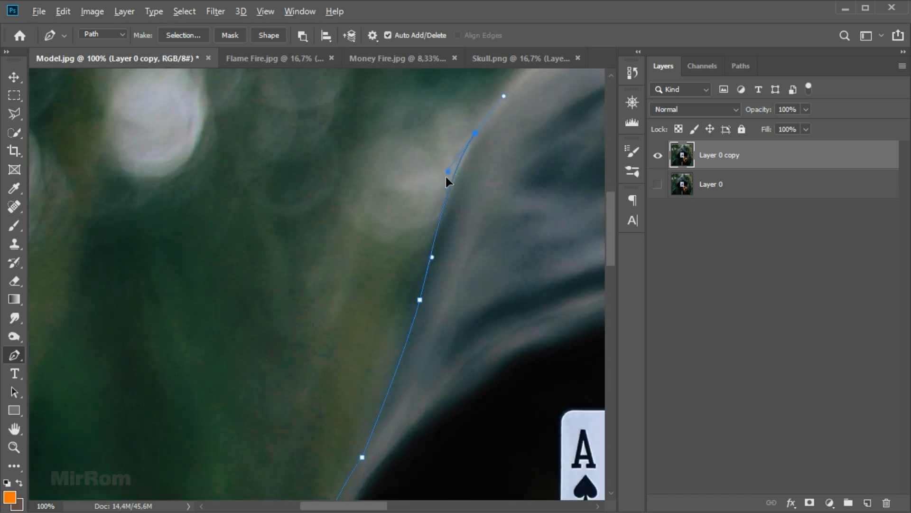
left_click_drag(447, 171, 447, 186)
left_click_drag(368, 505, 406, 505)
scroll(437, 375, "up", 4)
left_click_drag(366, 142, 399, 124)
left_click_drag(333, 161, 338, 163, "alt")
left_click(429, 114)
key("ctrl+0")
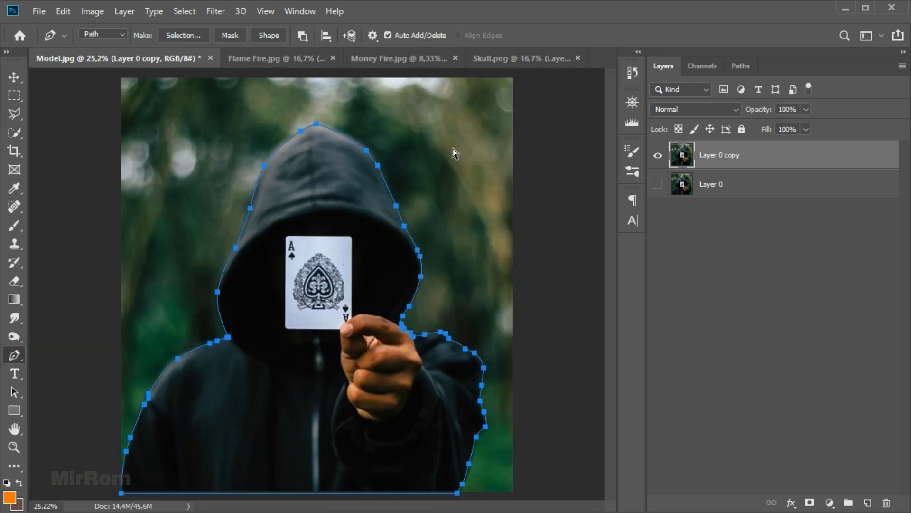
Convert the path to a selection and add a layer mask that shows only the hooded figure
right_click(327, 153)
left_click(352, 214)
left_click(549, 126)
left_click(810, 502)
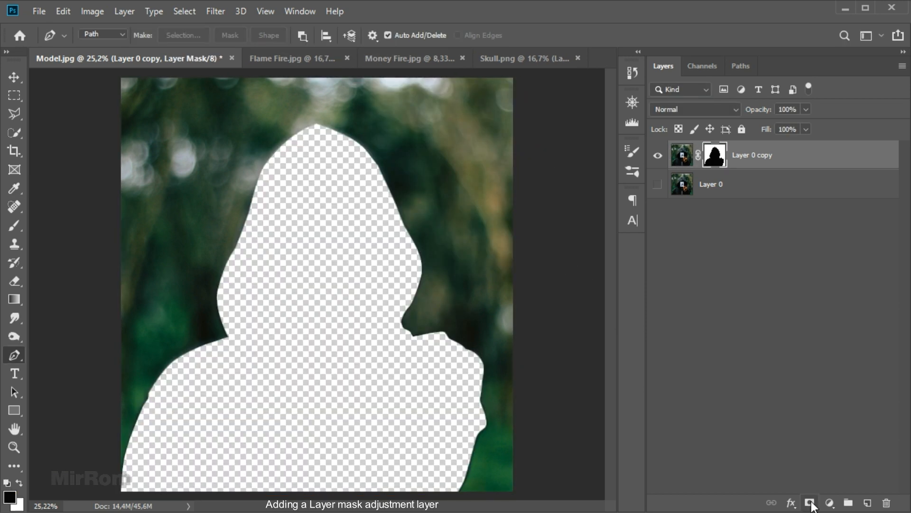
key("v")
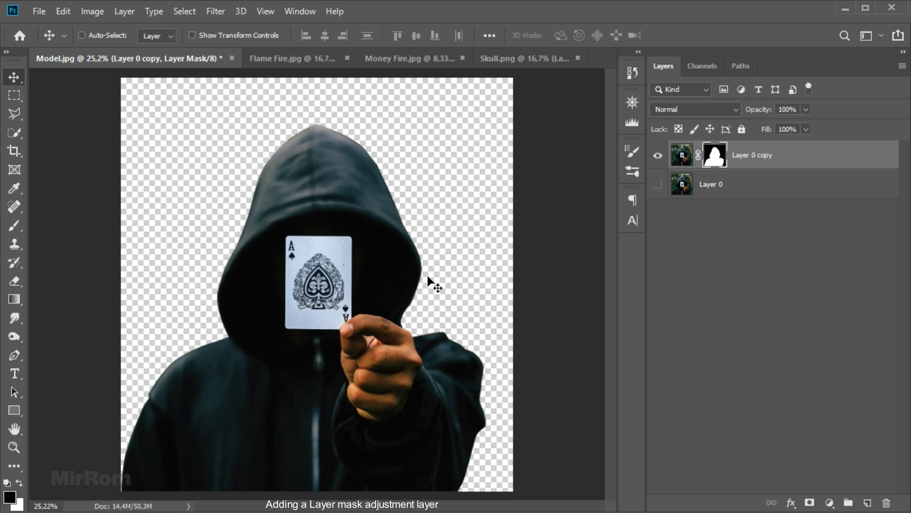
Add a Brightness/Contrast adjustment layer and clip it to the masked figure layer
left_click(829, 502)
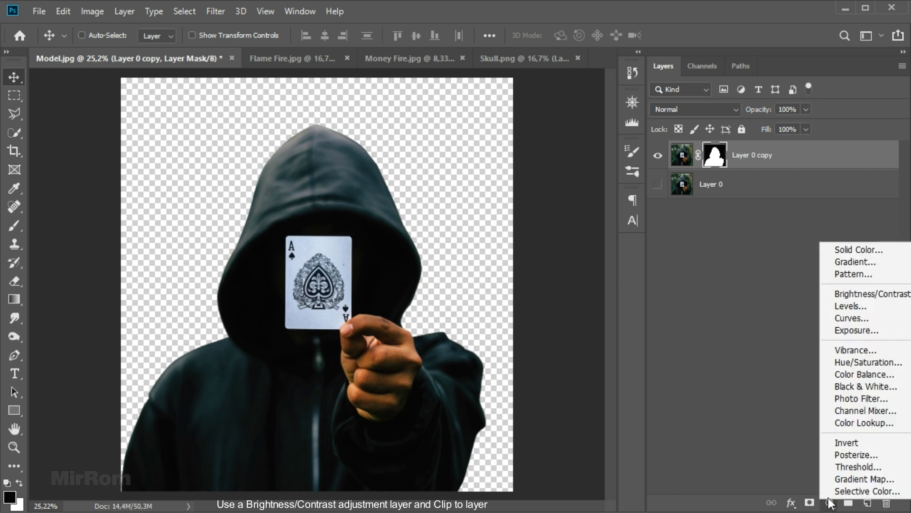
left_click(872, 294)
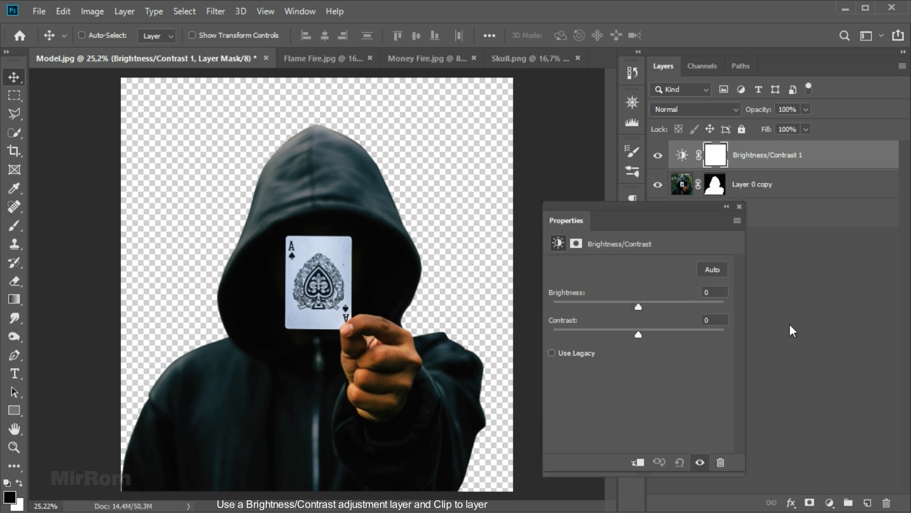
left_click(638, 461)
left_click_drag(631, 211, 560, 198)
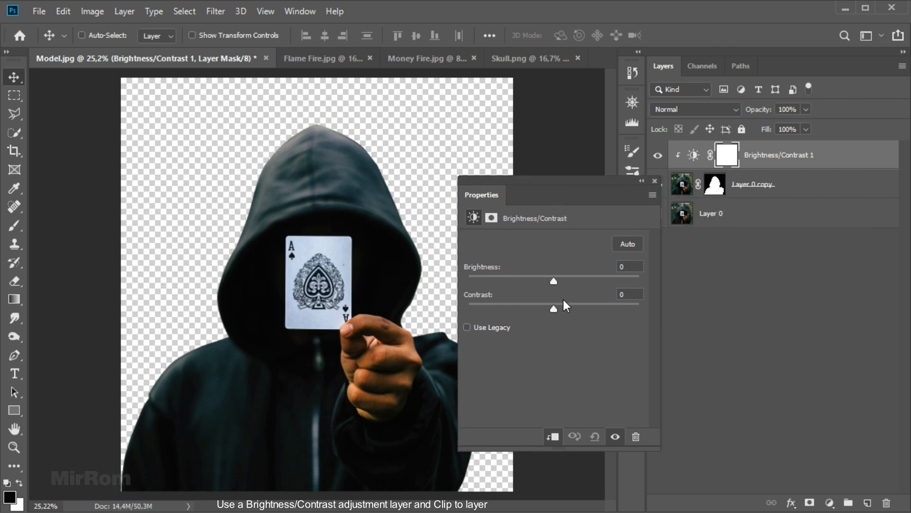
Lower the figure's brightness to about -55, raise the contrast slightly, and compare the result with the adjustment off
left_click_drag(553, 281, 525, 280)
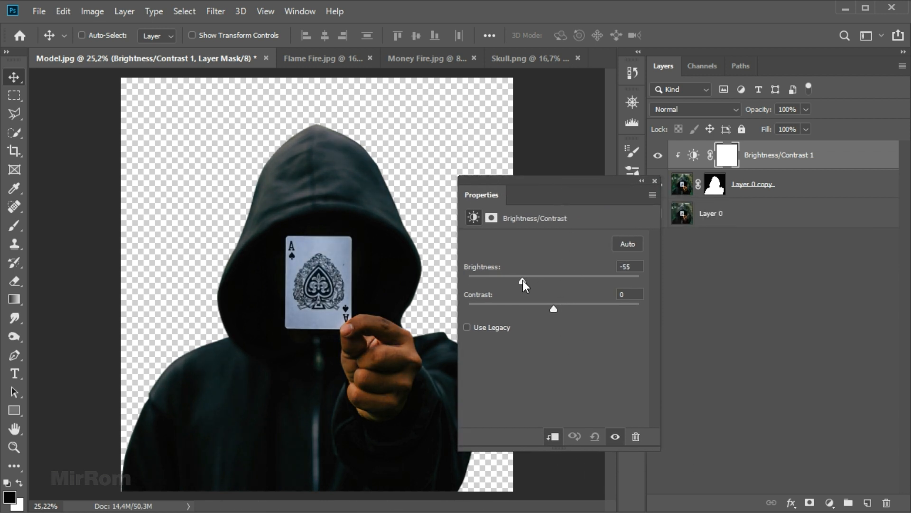
left_click_drag(524, 281, 524, 281)
left_click_drag(554, 308, 565, 310)
left_click(616, 436)
left_click(616, 436)
left_click(654, 182)
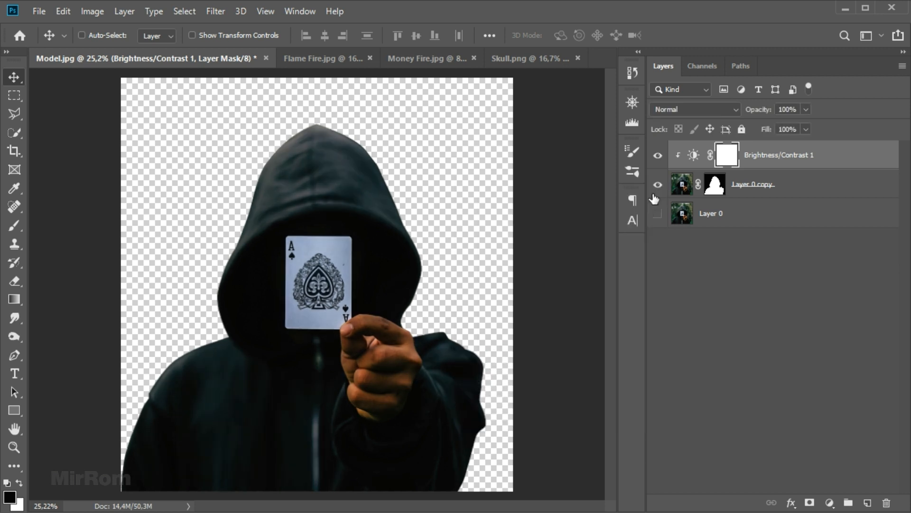
Add a Curves adjustment clipped to the figure, and lower its highlight point and midtones to darken the figure
left_click(830, 502)
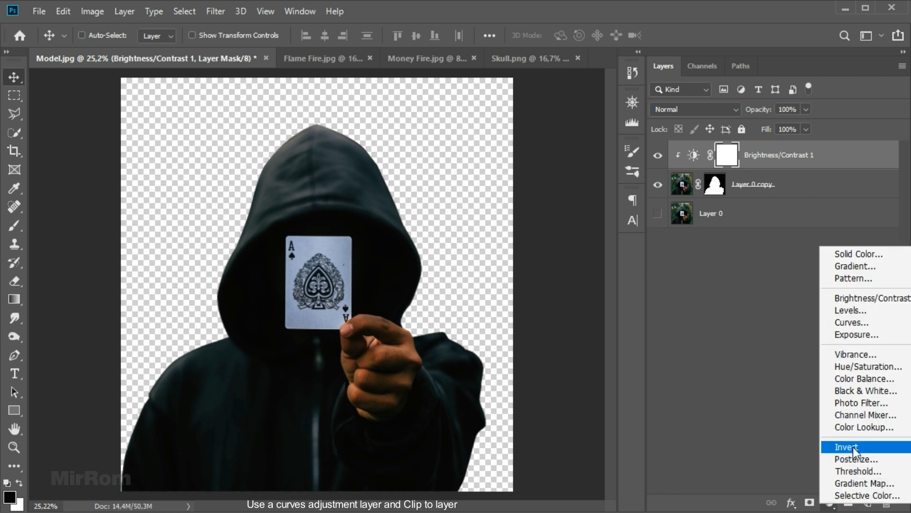
left_click(873, 324)
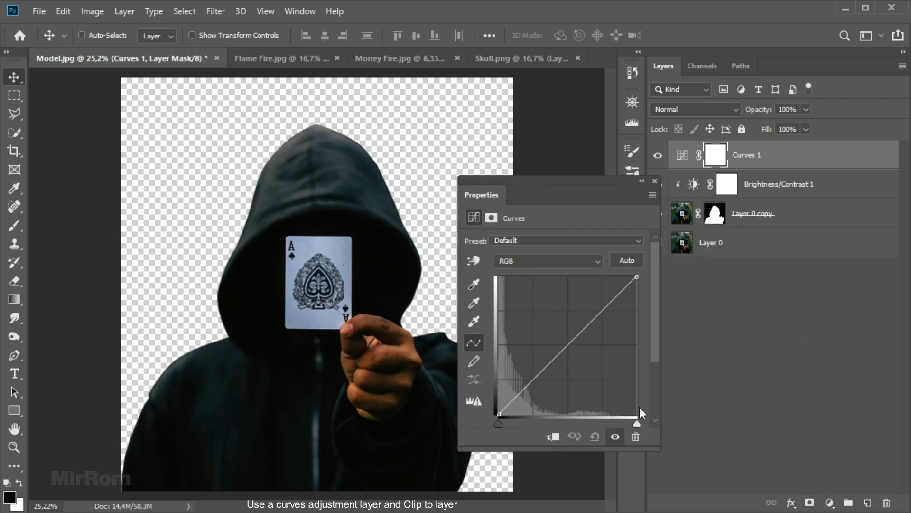
left_click(552, 436)
left_click_drag(641, 277, 650, 285)
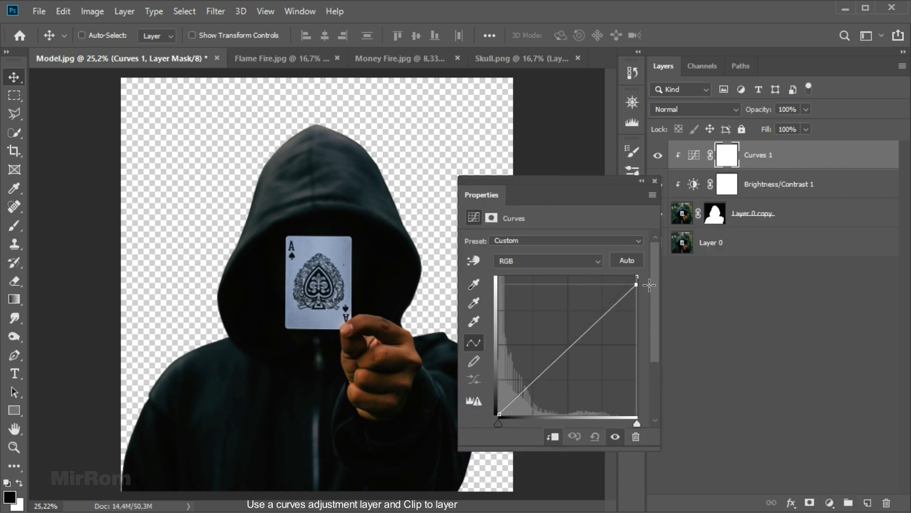
left_click_drag(578, 340, 578, 356)
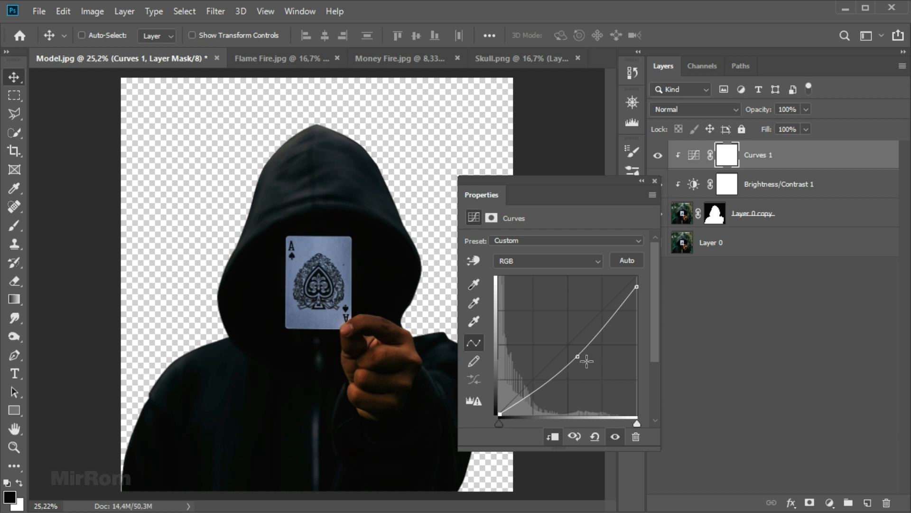
left_click(615, 437)
left_click(615, 437)
left_click(656, 180)
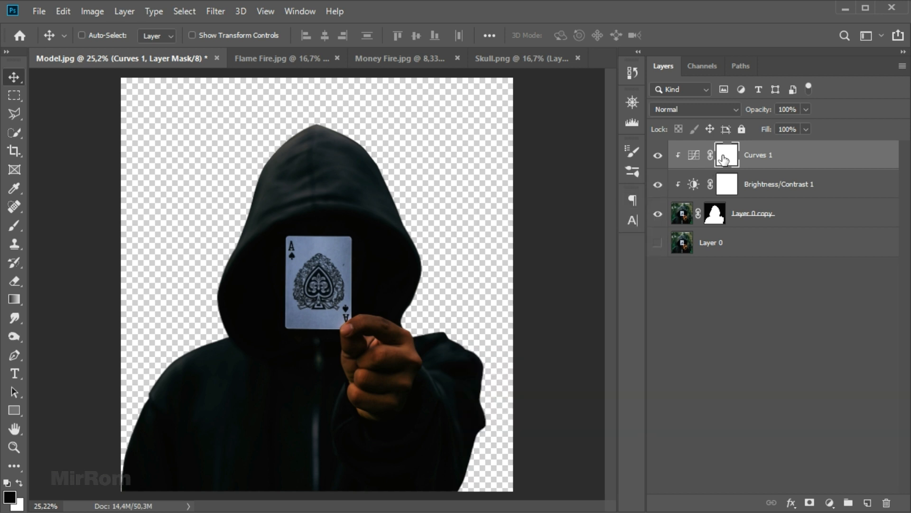
Invert the Curves mask to black and paint into it with a white brush at 86% opacity to darken parts of the figure
key("ctrl+i")
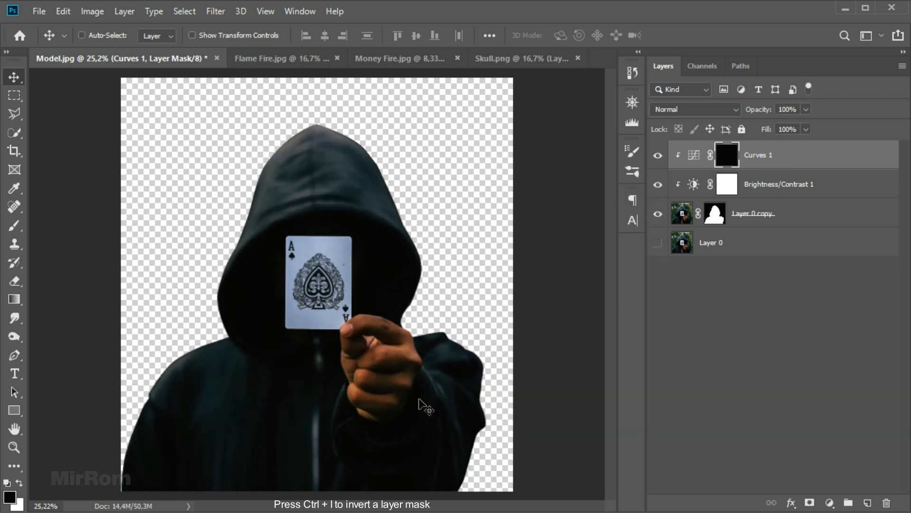
left_click(20, 483)
left_click(24, 230)
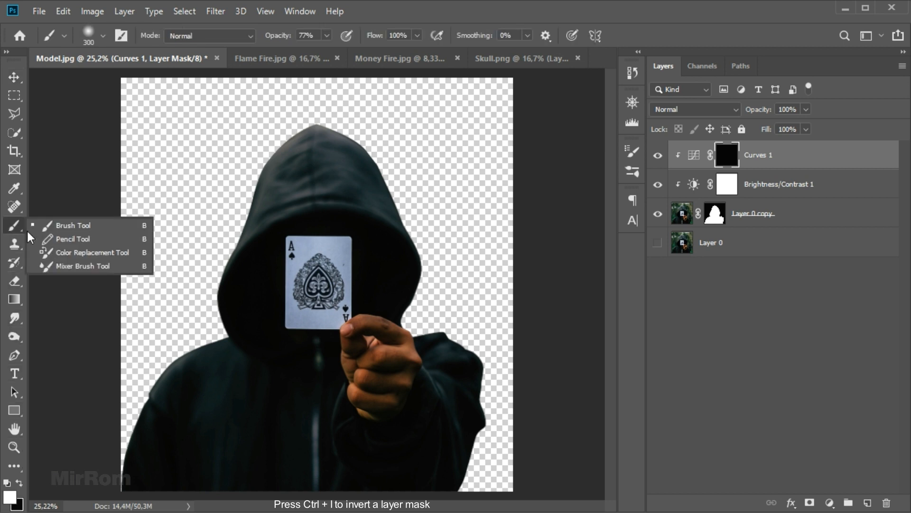
left_click(327, 36)
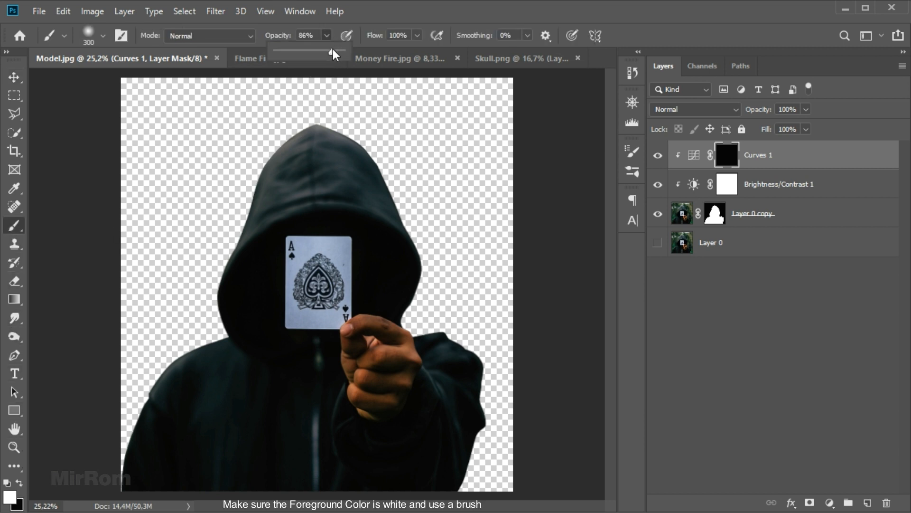
left_click(659, 156)
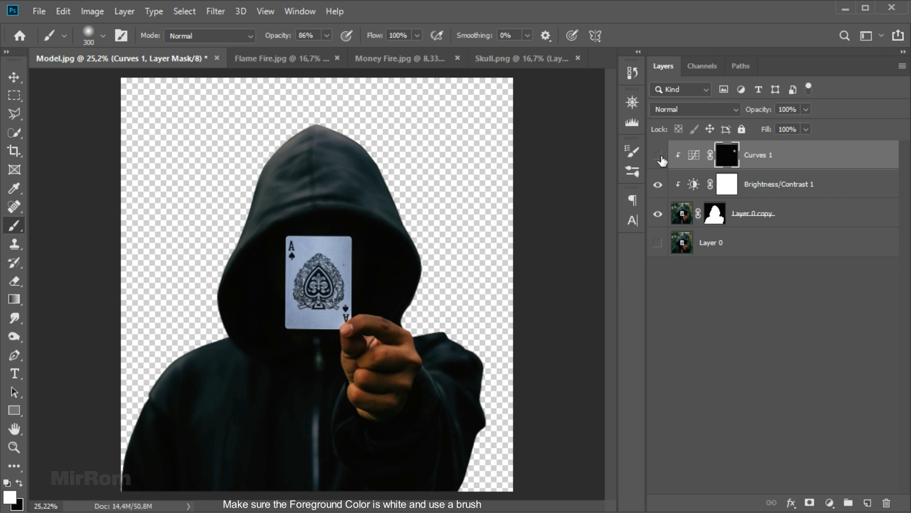
left_click(659, 156)
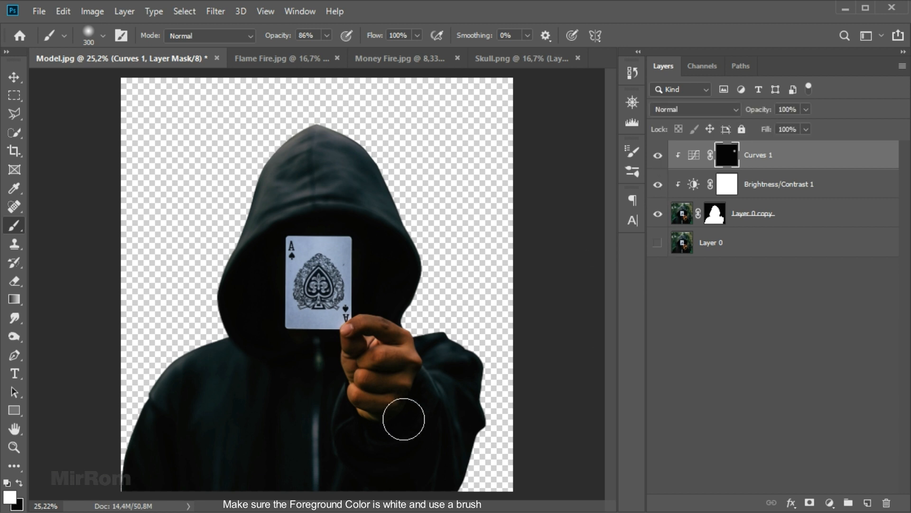
key("ctrl+minus")
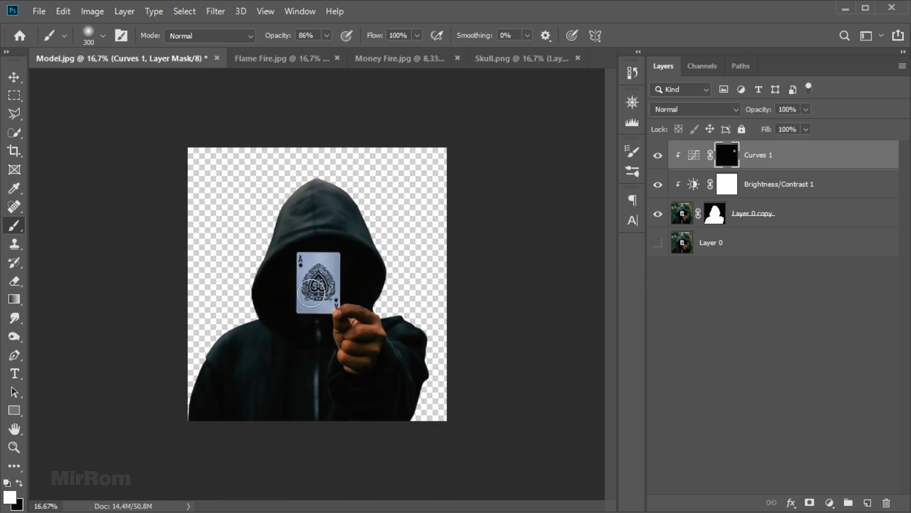
Enlarge the white brush to 900 px and paint the Curves mask along the bottom of the figure's jacket
right_click(312, 292)
left_click(386, 356)
left_click(247, 472)
key("bracketright")
key("bracketright")
key("bracketright")
key("bracketright")
key("bracketright")
key("bracketright")
mouse_move(357, 425)
left_mouse_down()
mouse_move(469, 394)
mouse_move(391, 424)
mouse_move(302, 431)
mouse_move(256, 409)
mouse_move(217, 418)
mouse_move(164, 396)
mouse_move(210, 427)
mouse_move(273, 420)
mouse_move(414, 441)
mouse_move(217, 448)
left_mouse_up()
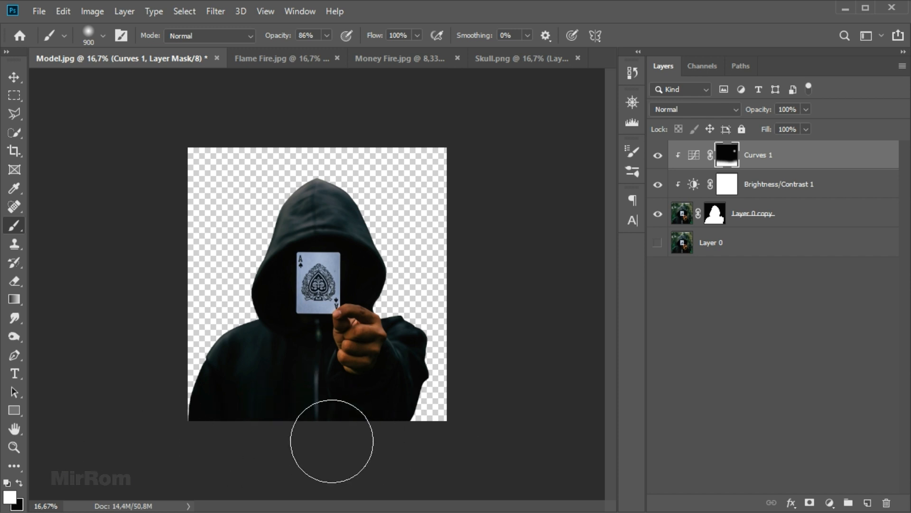
Lower the brush opacity to 42% and paint the Curves mask around the hand and sleeve with a 150 px brush
key("ctrl+plus")
key("bracketleft")
key("bracketleft")
key("bracketleft")
key("bracketleft")
key("bracketleft")
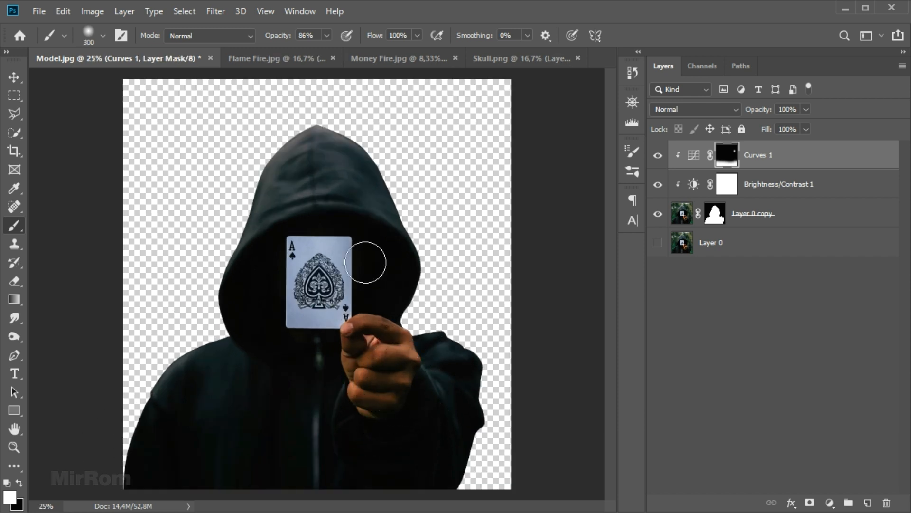
left_click(327, 35)
left_click(298, 51)
key("bracketleft")
key("bracketleft")
key("bracketleft")
key("bracketleft")
key("bracketleft")
key("bracketleft")
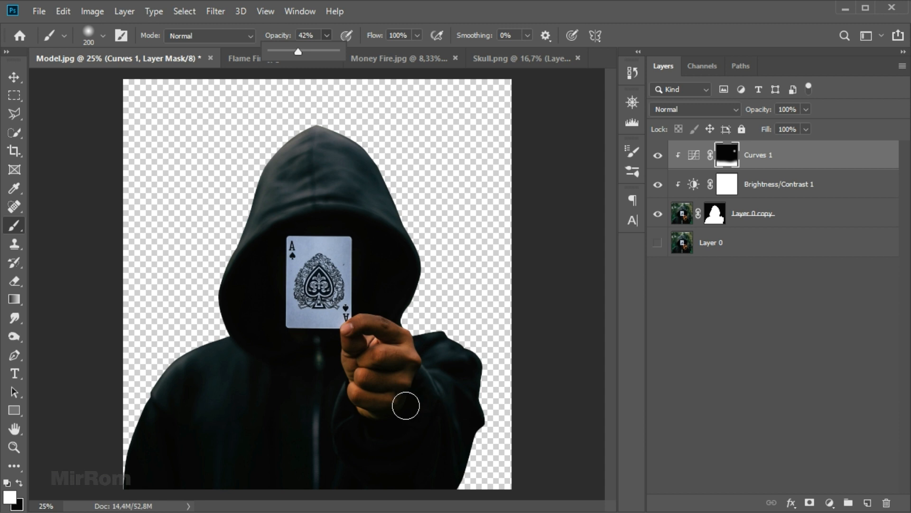
key("bracketleft")
key("bracketleft")
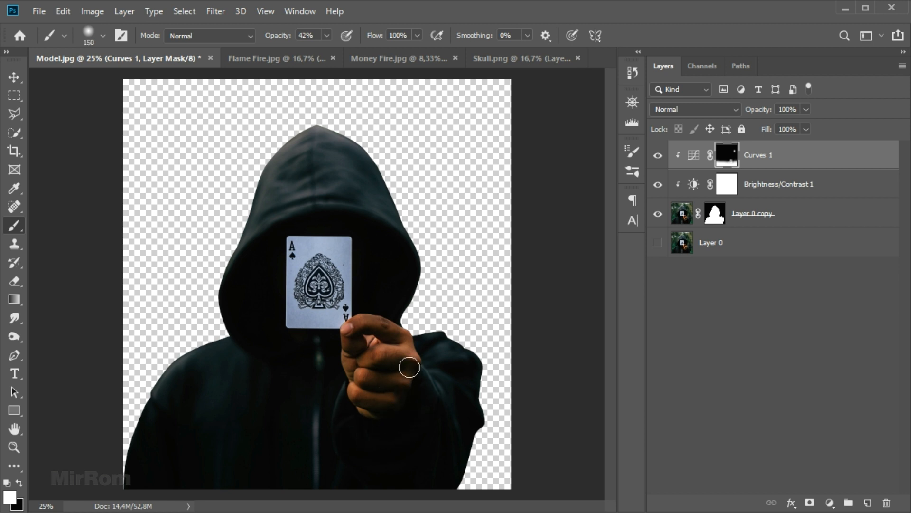
Paint the Curves mask over the jacket's chest and around the card inside the hood, varying the brush size up to 250 px
key("bracketright")
key("bracketright")
key("bracketright")
key("bracketright")
key("bracketright")
key("bracketright")
key("bracketright")
key("bracketright")
left_click(287, 411)
key("bracketleft")
key("bracketleft")
key("bracketleft")
key("bracketright")
key("bracketright")
left_click(295, 321)
key("bracketleft")
key("bracketleft")
key("bracketleft")
key("bracketleft")
key("bracketleft")
key("bracketright")
key("bracketright")
key("bracketright")
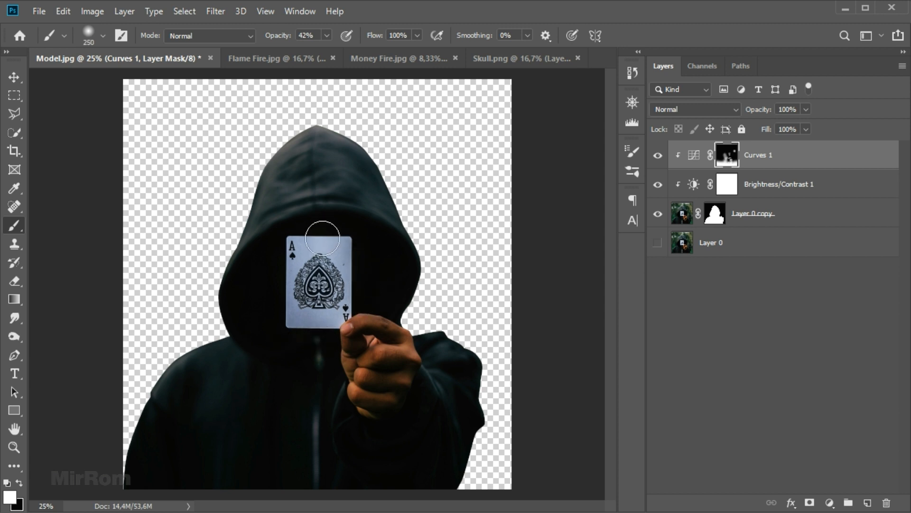
Paint finer areas of the Curves mask around the hood with a brush of about 45 px, and compare with the Curves adjustment off
key("bracketleft")
key("bracketleft")
key("bracketleft")
key("bracketleft")
key("bracketleft")
key("bracketleft")
key("bracketleft")
key("bracketleft")
key("bracketleft")
key("bracketleft")
key("bracketleft")
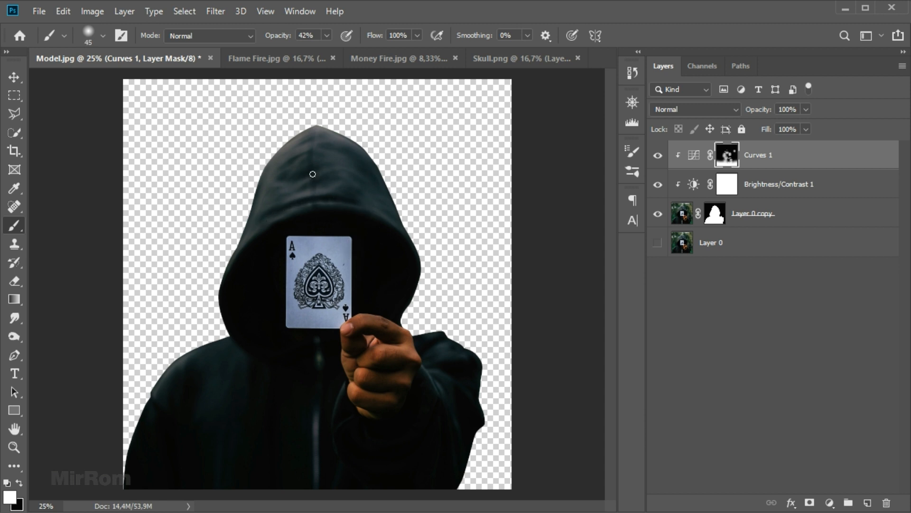
key("bracketright")
key("bracketright")
left_click(658, 155)
left_click(658, 155)
left_click(658, 155)
left_click(658, 155)
key("v")
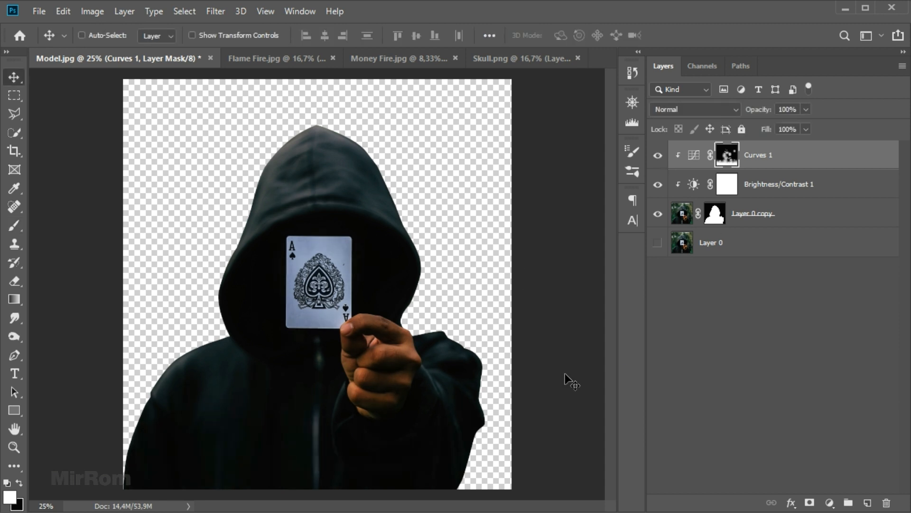
Add a Vibrance adjustment clipped to the figure and set its vibrance to -28
left_click(830, 502)
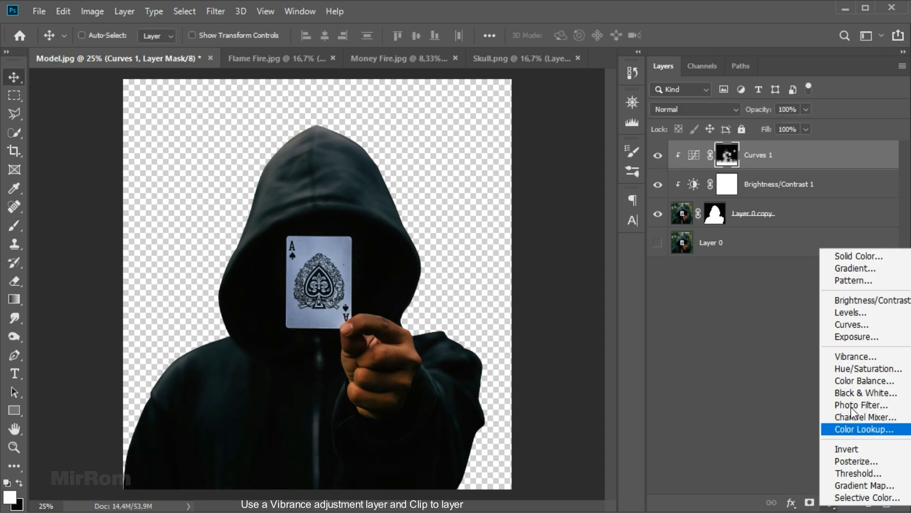
left_click(887, 354)
left_click(553, 436)
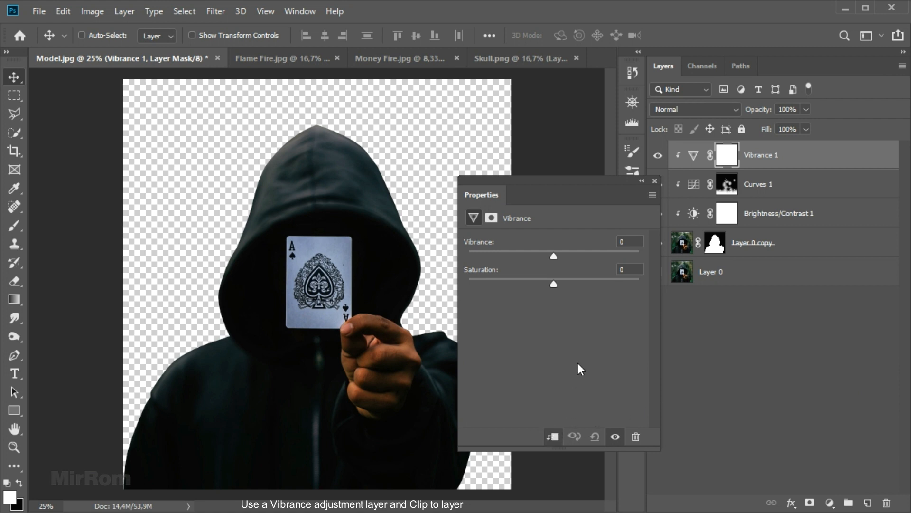
left_click_drag(549, 254, 534, 256)
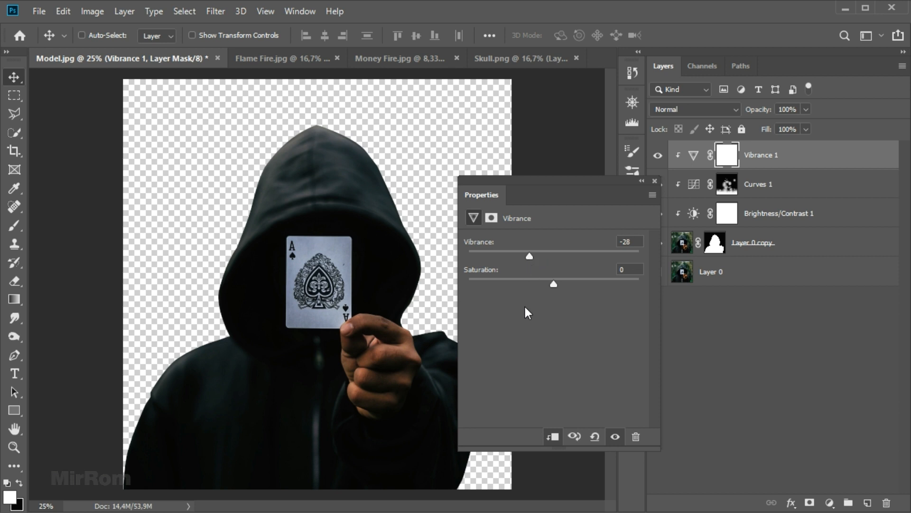
left_click_drag(554, 283, 553, 284)
left_click(655, 181)
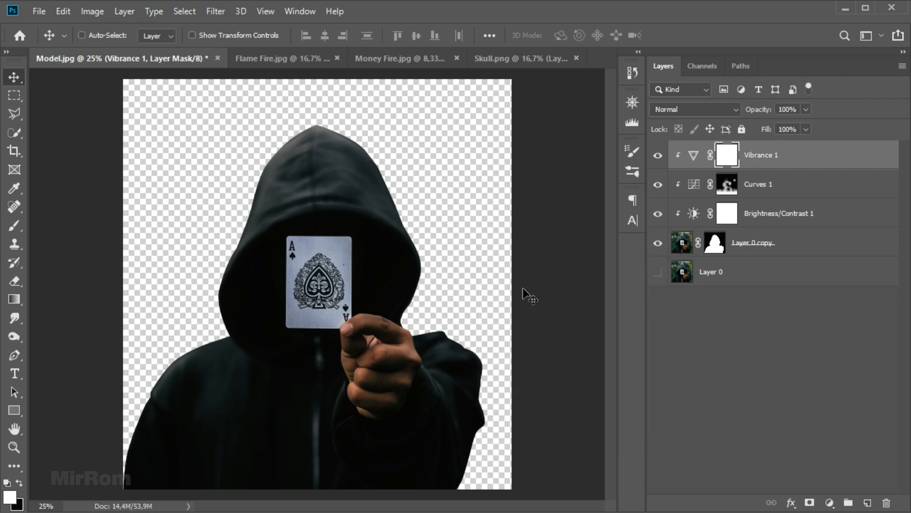
Show the original background layer and clip a Black & White adjustment to it with greens set to 23
left_click(658, 272)
left_click(758, 281)
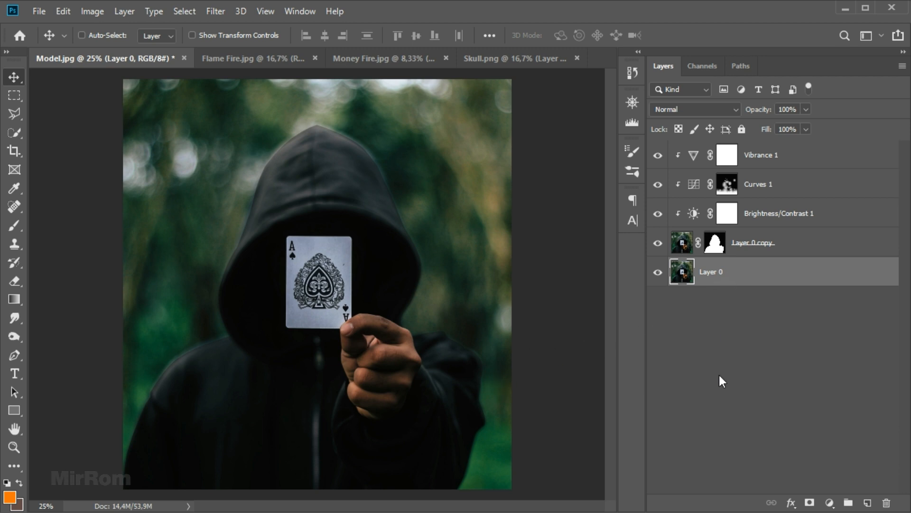
left_click(829, 500)
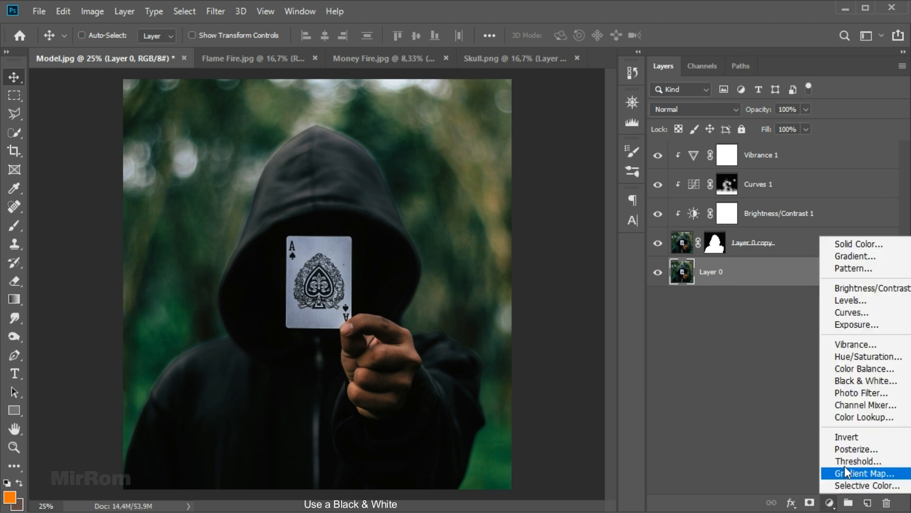
left_click(881, 381)
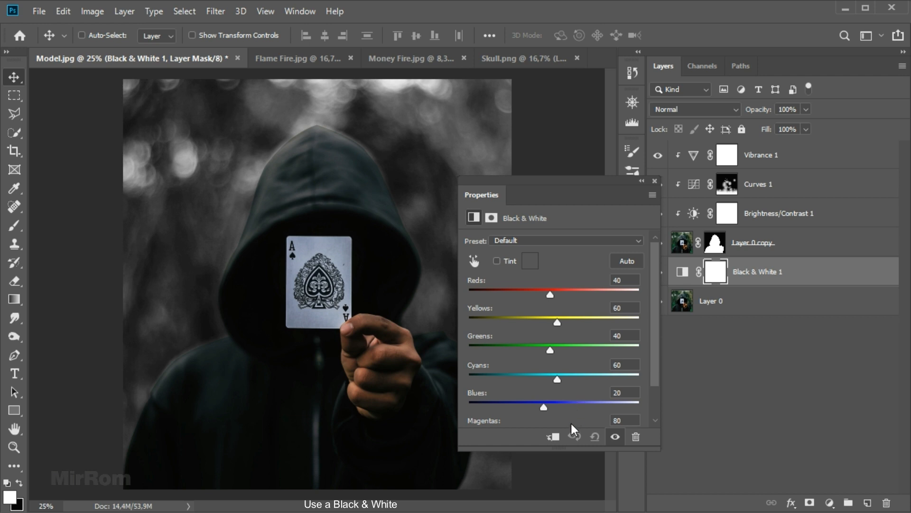
left_click(553, 436)
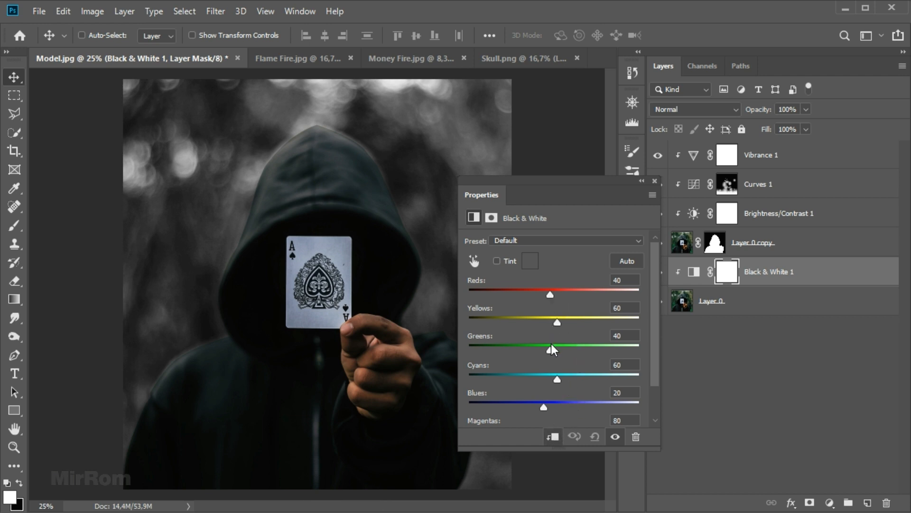
left_click_drag(551, 349, 545, 348)
left_click(614, 437)
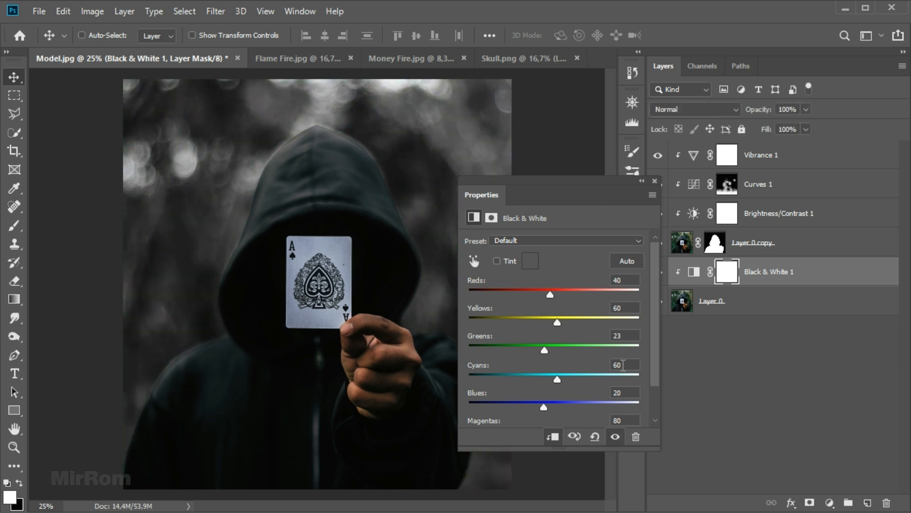
left_click(655, 181)
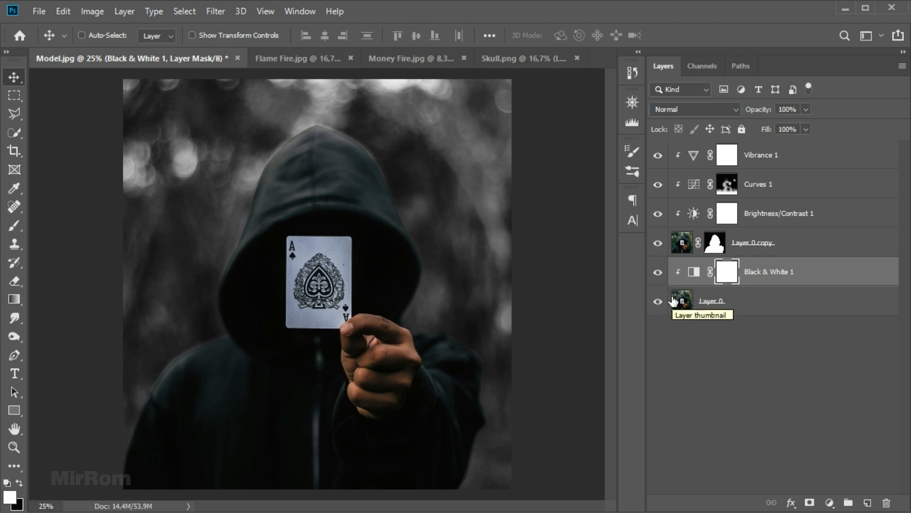
Clip a Brightness/Contrast adjustment to the background with brightness -91 and contrast 8, and compare the result with it off
left_click(829, 503)
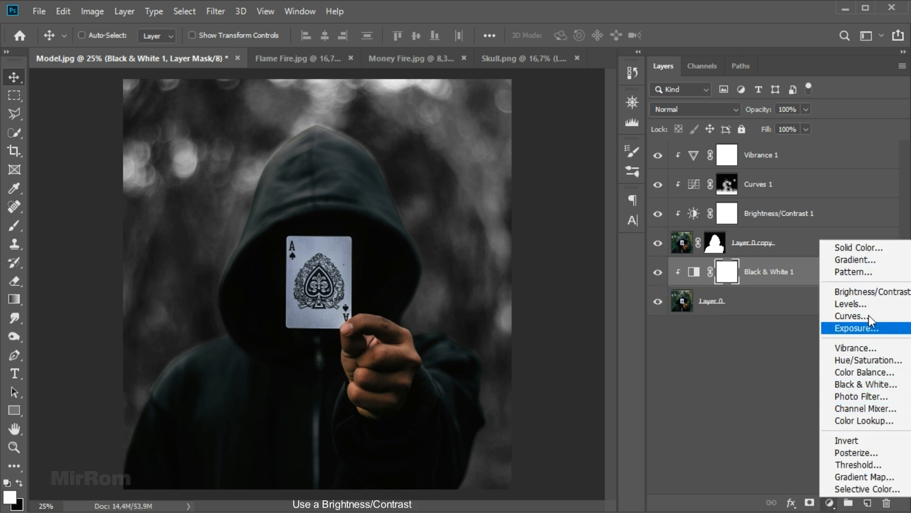
left_click(871, 289)
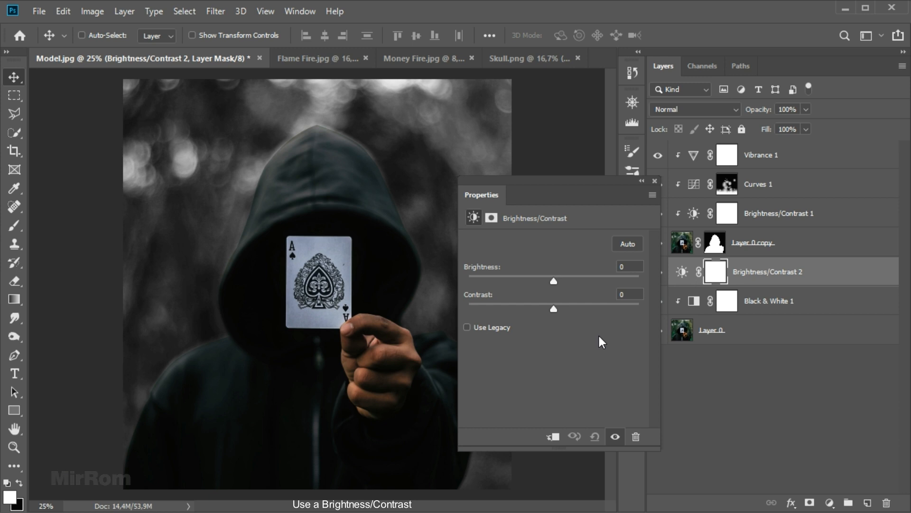
left_click(554, 435)
left_click_drag(553, 281, 500, 282)
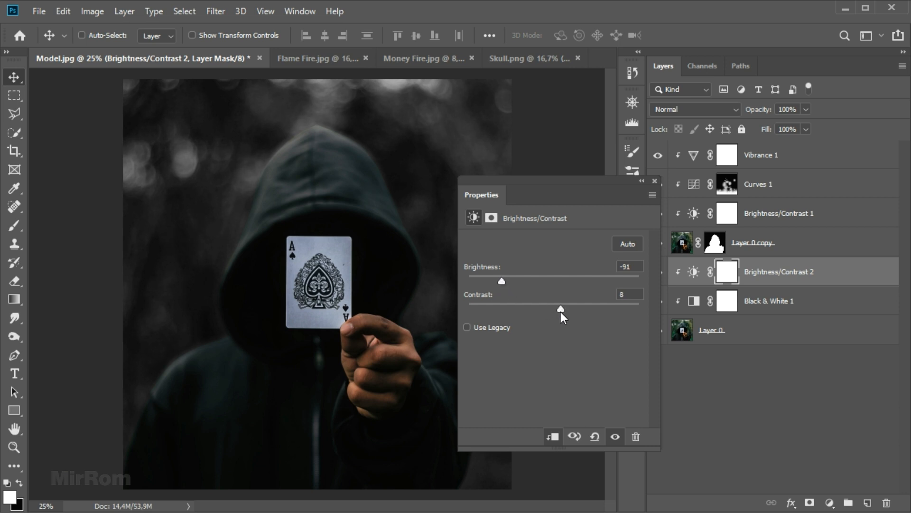
left_click(617, 431)
left_click(616, 431)
left_click(656, 181)
Clip a Color Balance adjustment to the background and shift its midtones toward cyan to -20
left_click(830, 502)
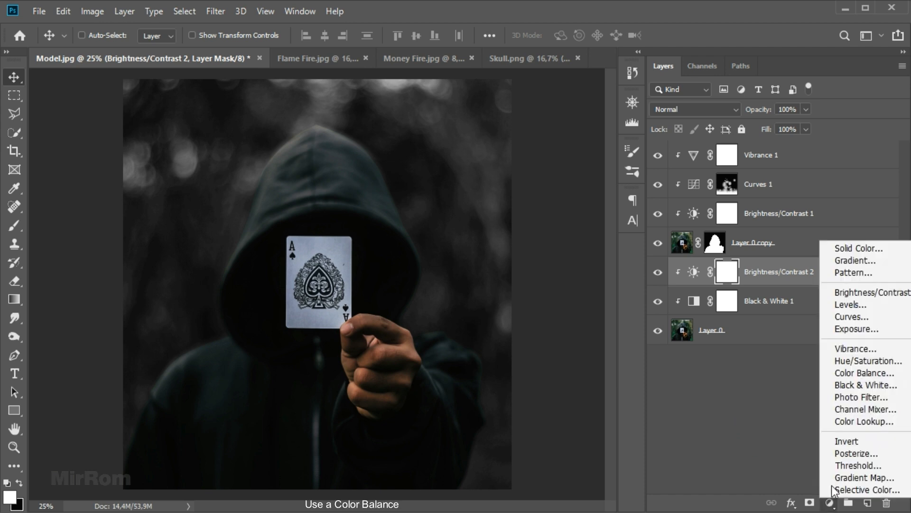
left_click(863, 375)
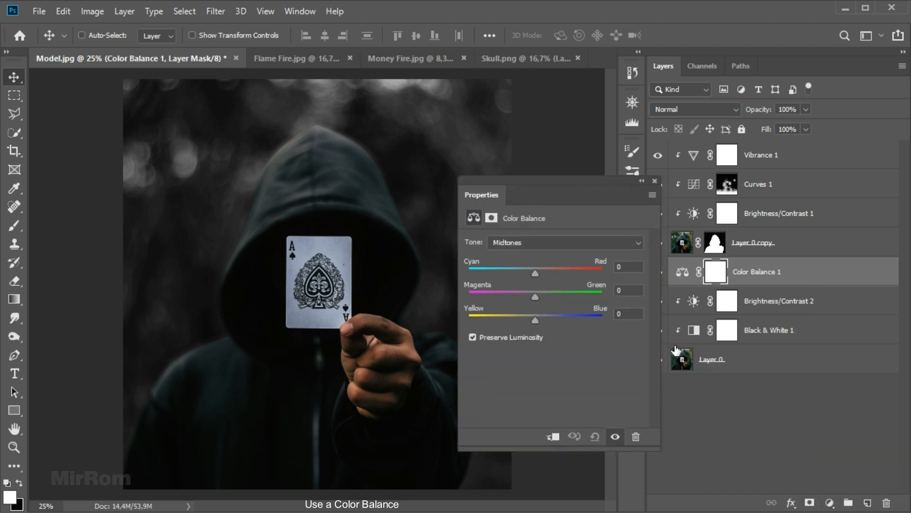
left_click(554, 437)
mouse_move(535, 274)
left_mouse_down()
mouse_move(519, 276)
mouse_move(524, 282)
left_mouse_up()
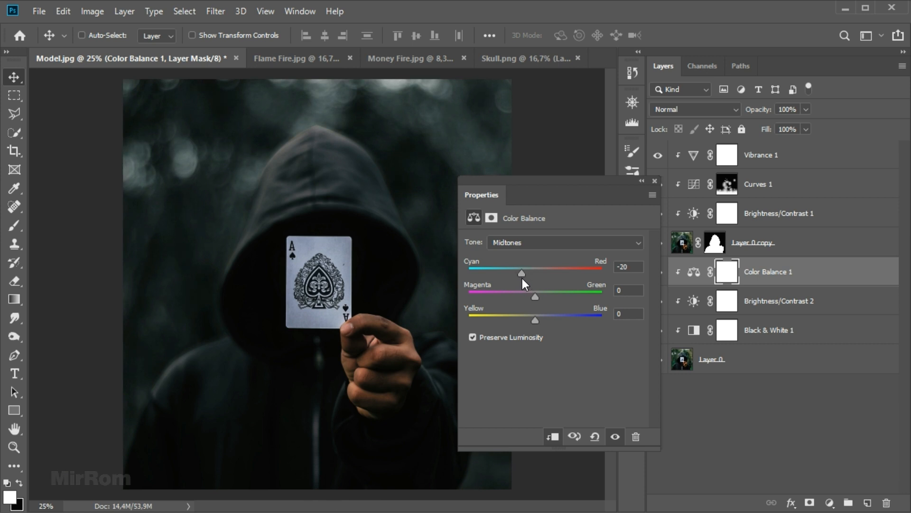
left_click(615, 437)
left_click(655, 181)
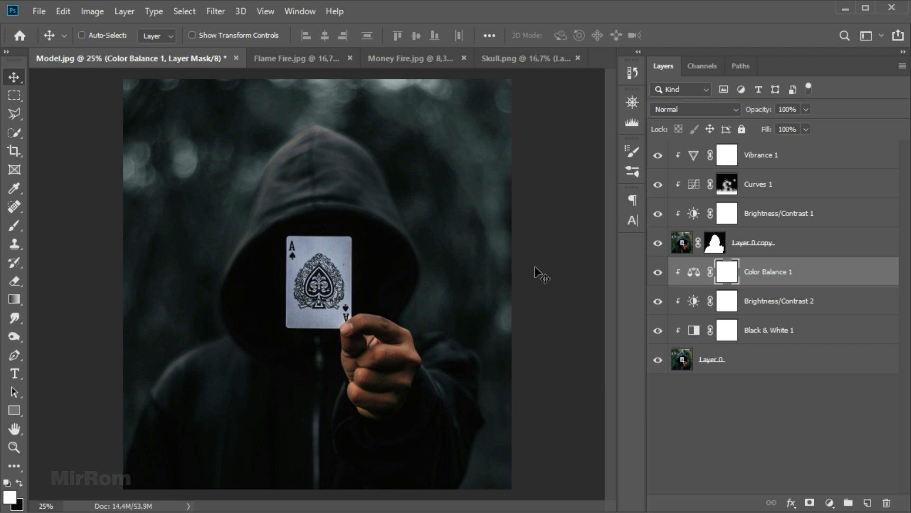
Refine the figure's mask in Select and Mask with Smart Radius, radius 2 px, smooth 15 and feather 1.7 px
left_click(779, 242)
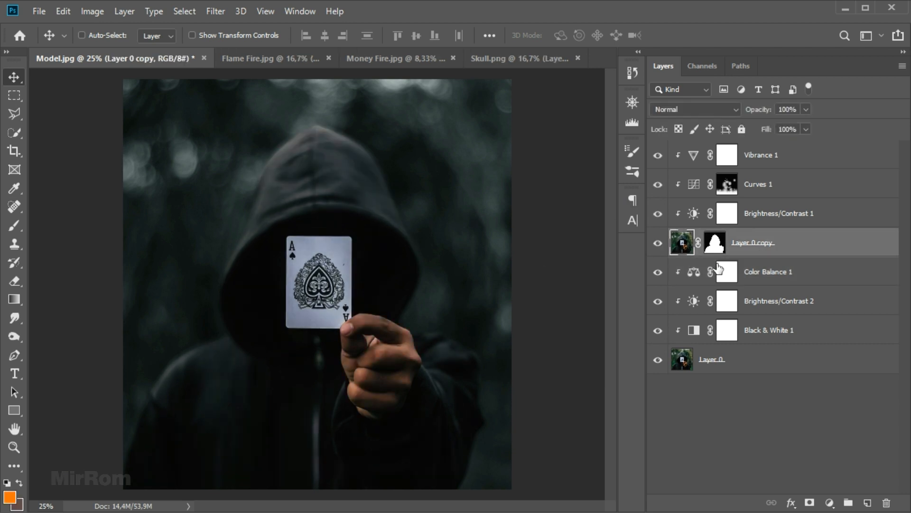
left_click(715, 242)
right_click(715, 242)
left_click(765, 338)
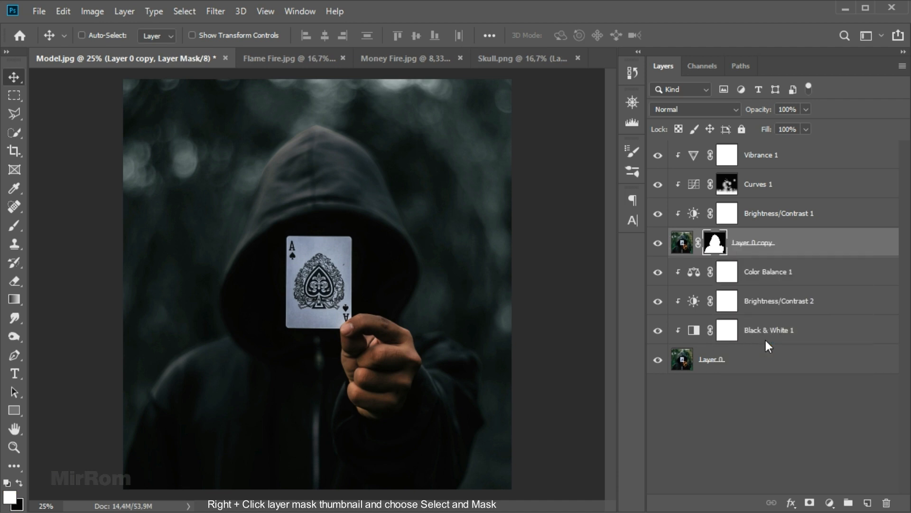
left_click(726, 304)
left_click_drag(714, 279, 728, 281)
left_click_drag(718, 393, 729, 396)
left_click_drag(715, 439, 732, 438)
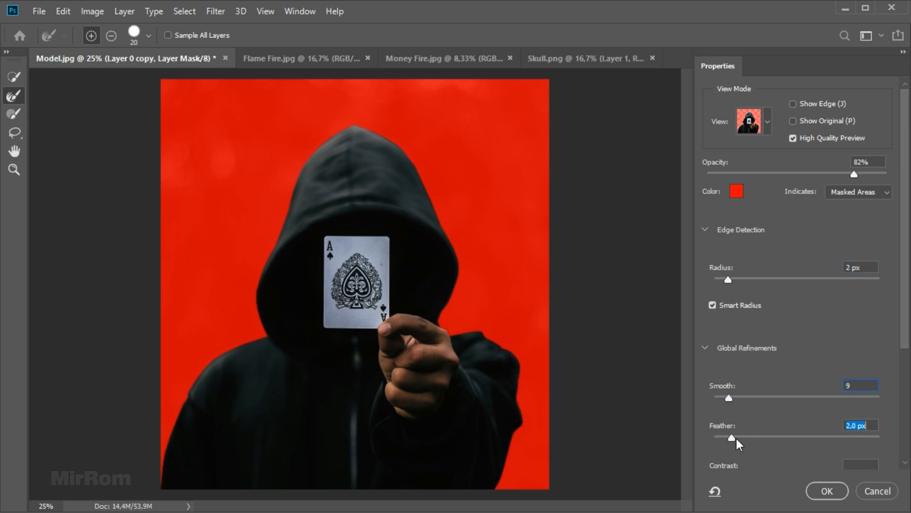
left_click_drag(731, 397, 739, 400)
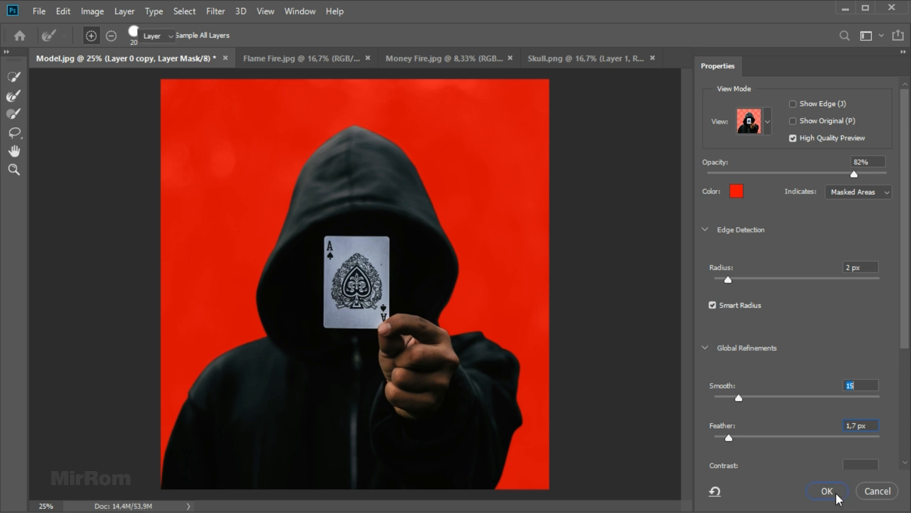
left_click(835, 492)
Select the playing card and the hand on the figure layer with the Quick Selection tool
left_click(759, 244)
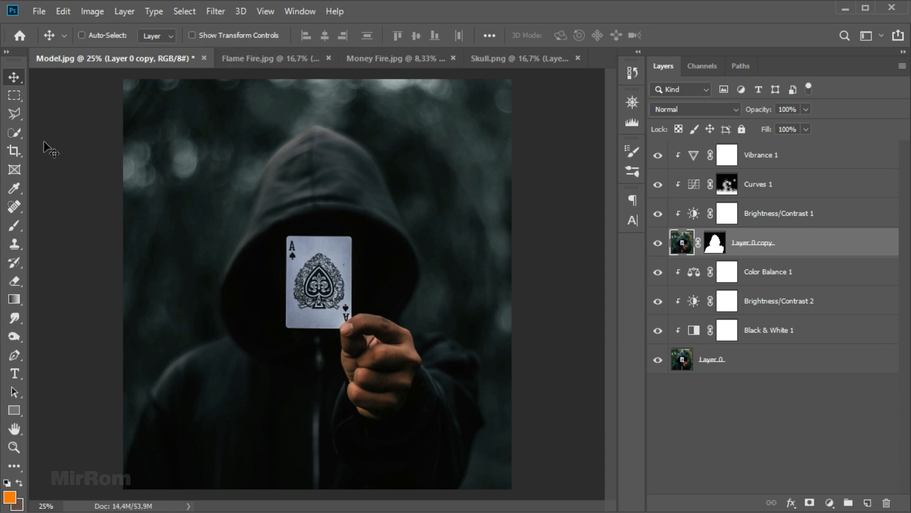
left_click(15, 133)
left_click(53, 136)
left_click(363, 327, "ctrl")
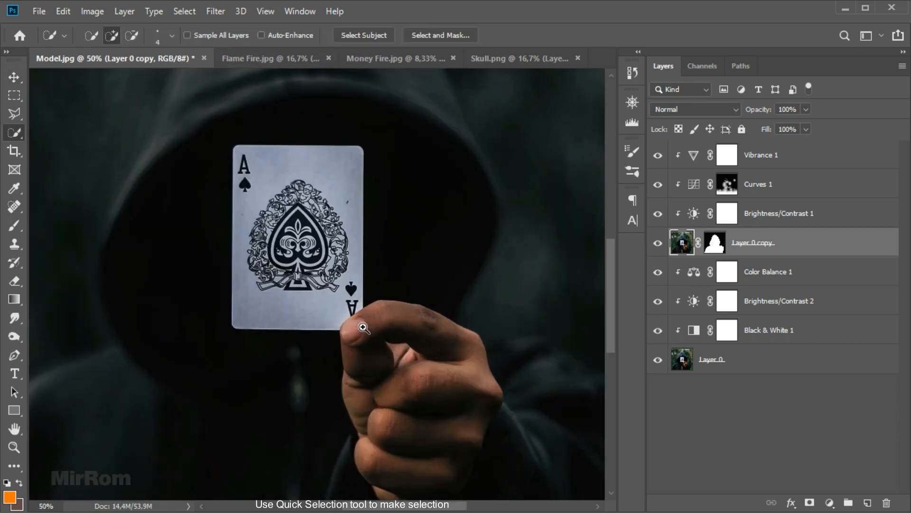
mouse_move(284, 175)
left_mouse_down()
mouse_move(323, 229)
mouse_move(286, 263)
left_mouse_up()
mouse_move(373, 323)
left_mouse_down()
mouse_move(438, 333)
mouse_move(443, 344)
mouse_move(418, 362)
mouse_move(432, 382)
mouse_move(443, 371)
mouse_move(455, 407)
mouse_move(481, 407)
mouse_move(423, 448)
mouse_move(453, 453)
mouse_move(441, 474)
mouse_move(393, 467)
mouse_move(430, 458)
mouse_move(466, 423)
mouse_move(444, 447)
left_mouse_up()
scroll(350, 285, "up", 1)
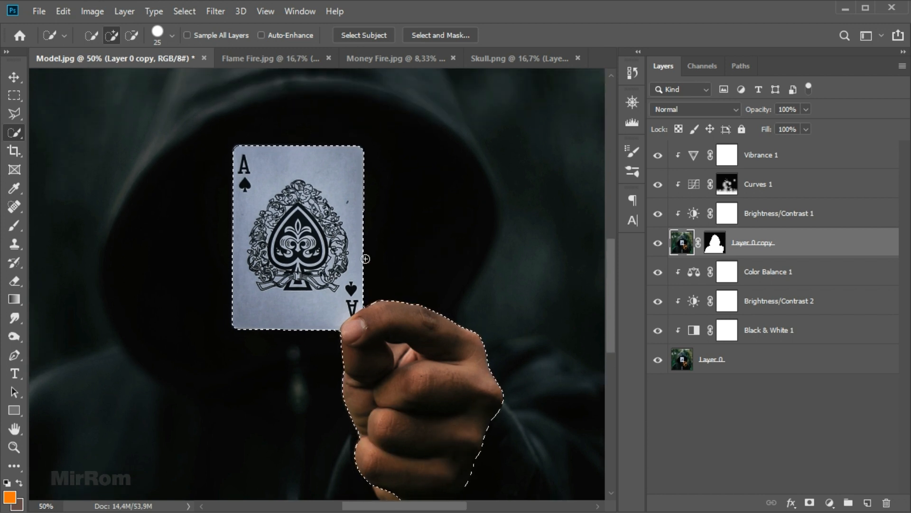
Save the card and hand selection as a new channel named Sell1 and deselect it
left_click(184, 11)
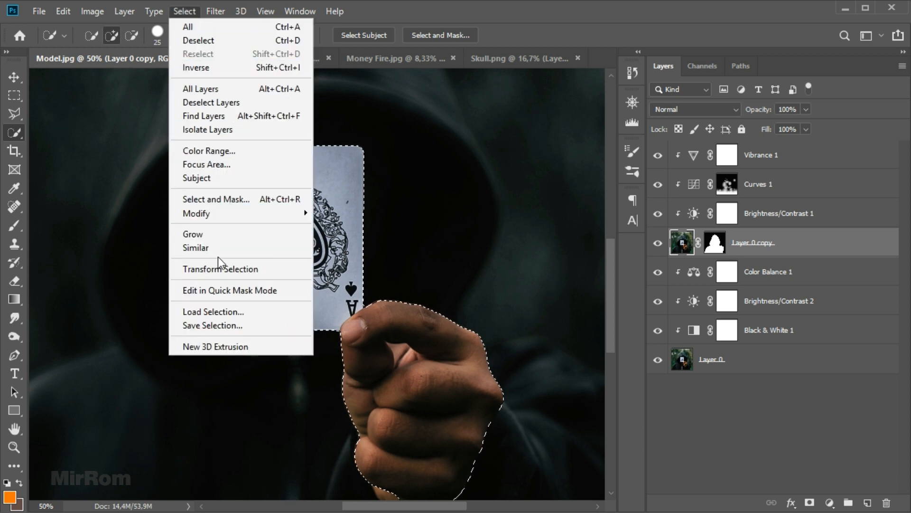
left_click(291, 327)
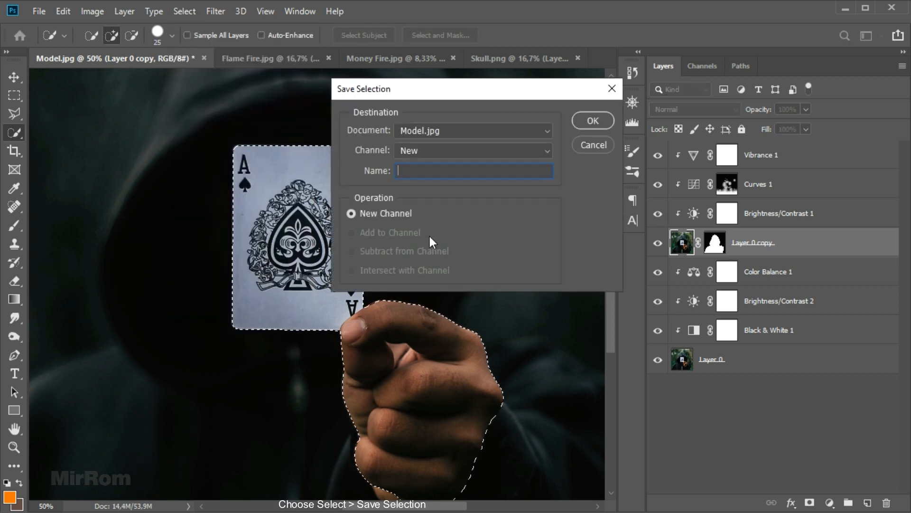
type("Sell1")
left_click(587, 123)
key("v")
key("ctrl+d")
key("ctrl+minus")
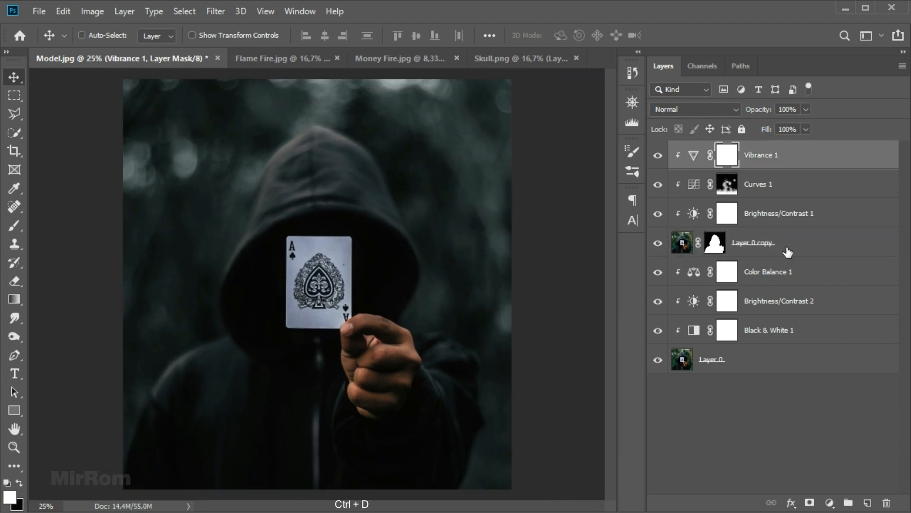
Copy the skull into the Model.jpg document above the Vibrance adjustment and close Skull.png without saving
left_click(786, 250)
left_click(658, 243)
left_click(658, 243)
left_click(801, 163)
left_click_drag(522, 58, 424, 86)
left_click_drag(463, 118, 363, 226)
left_click(873, 88)
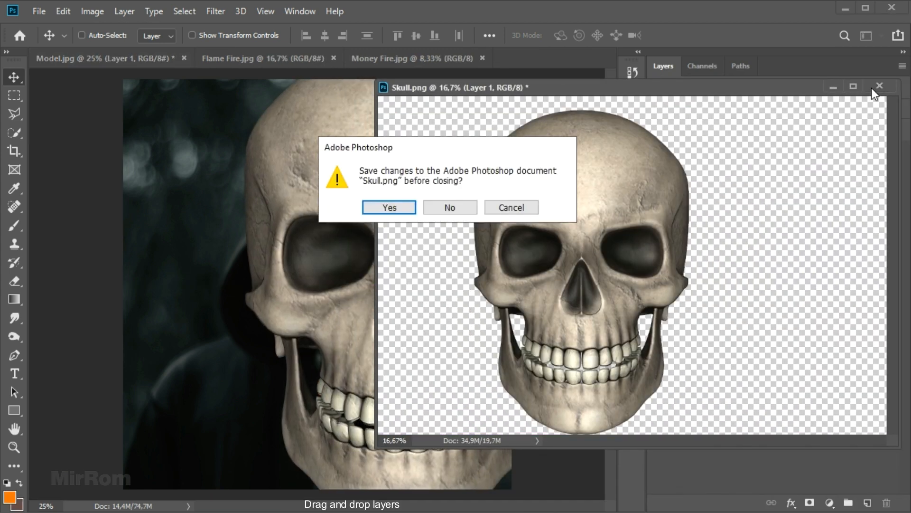
left_click(438, 207)
Convert the skull layer to a smart object, scale it down and place it over the figure's hooded face
right_click(715, 164)
left_click(740, 198)
key("ctrl+t")
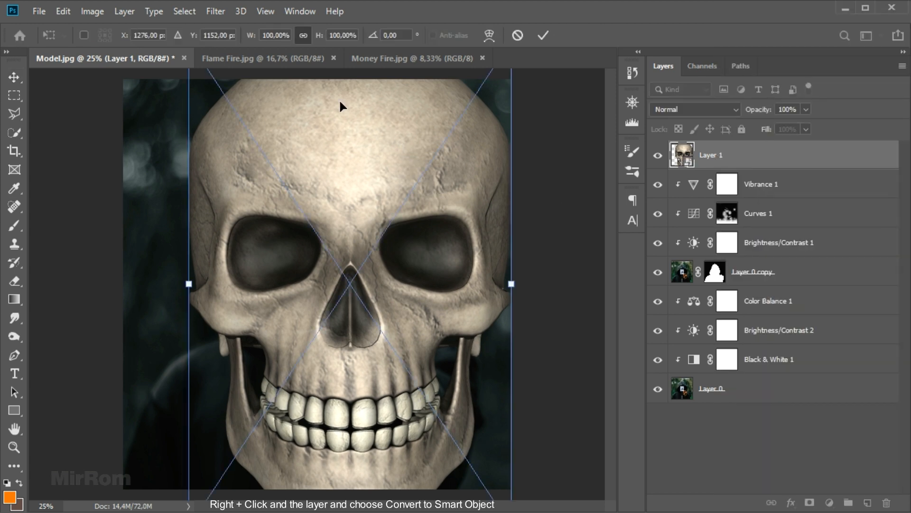
left_click_drag(247, 43, 244, 38)
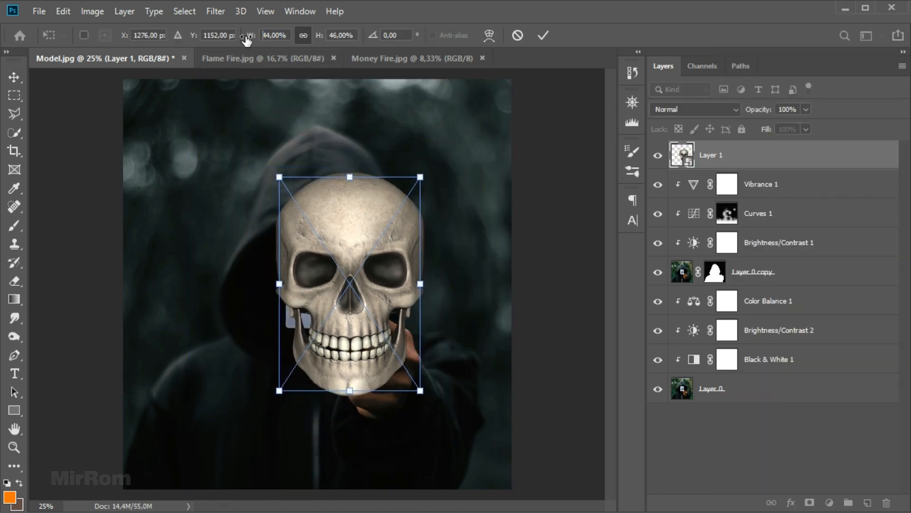
left_click_drag(358, 221, 354, 203)
key("Return")
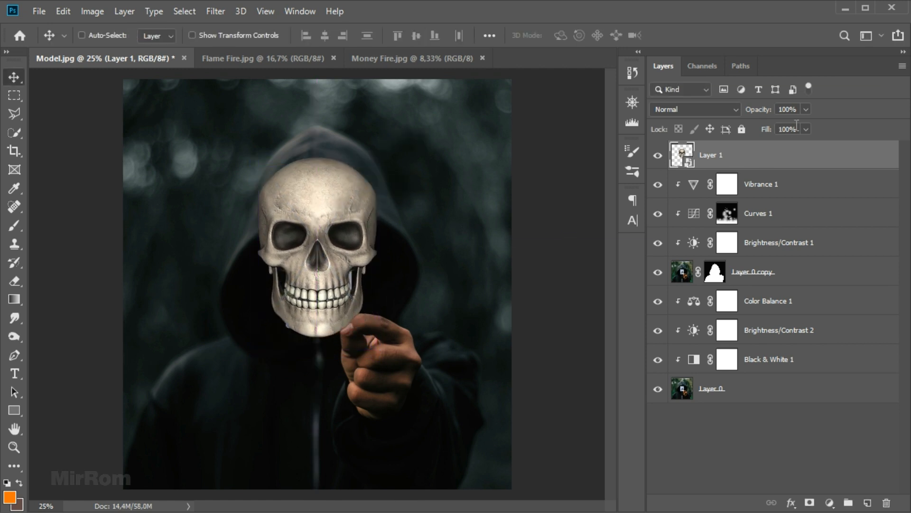
Lower the skull layer's opacity to 62% and nudge the skull into line behind the playing card
left_click_drag(799, 125, 781, 127)
left_click_drag(363, 270, 361, 267)
key("shift+Right")
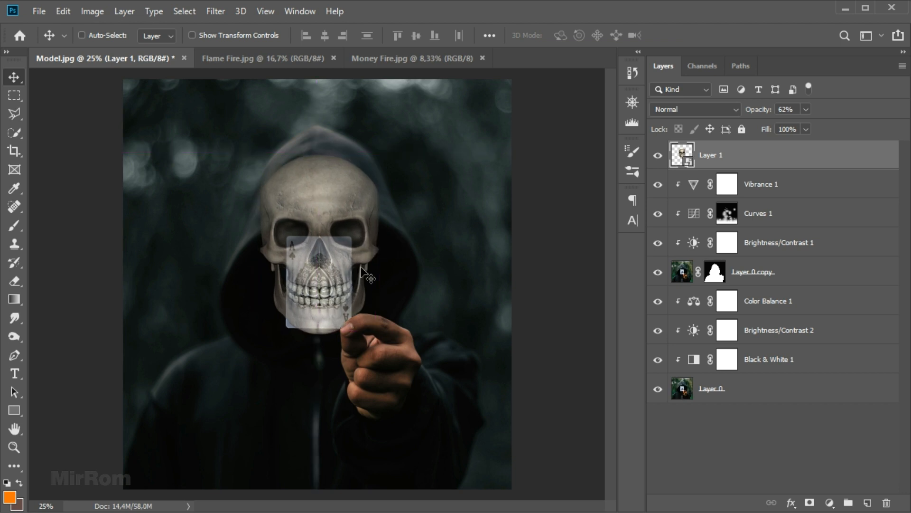
Scale the skull down further to 33.97% in width and height
key("ctrl+t")
key("Down")
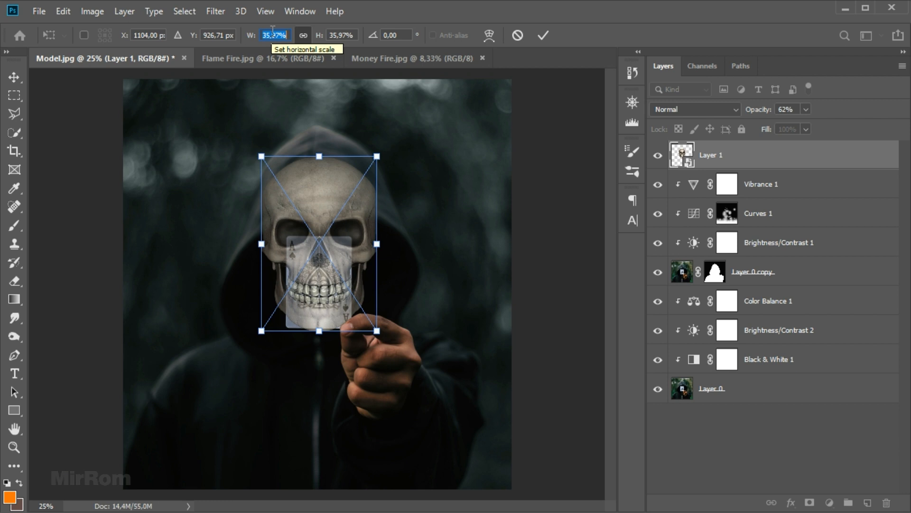
key("Down")
key("Down")
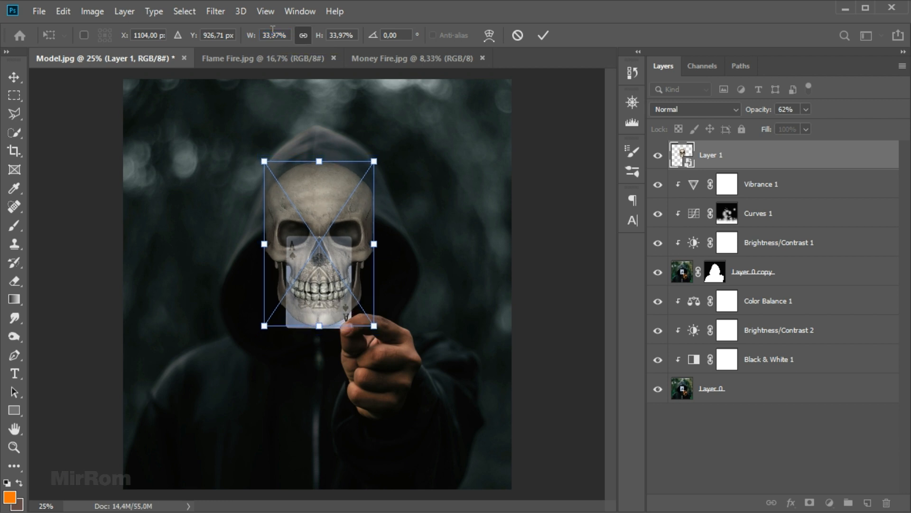
key("Return")
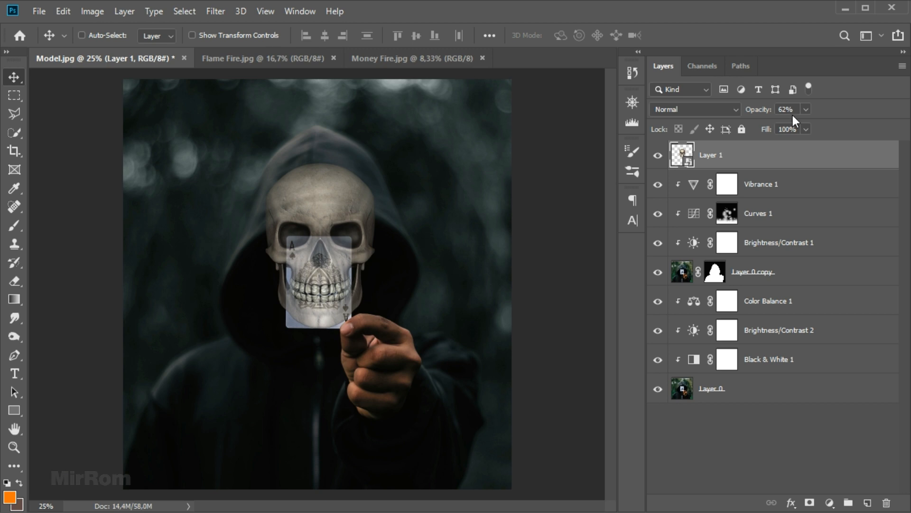
Set the skull layer's opacity to 66% and add a layer mask to it
scroll(794, 112, "up", 3)
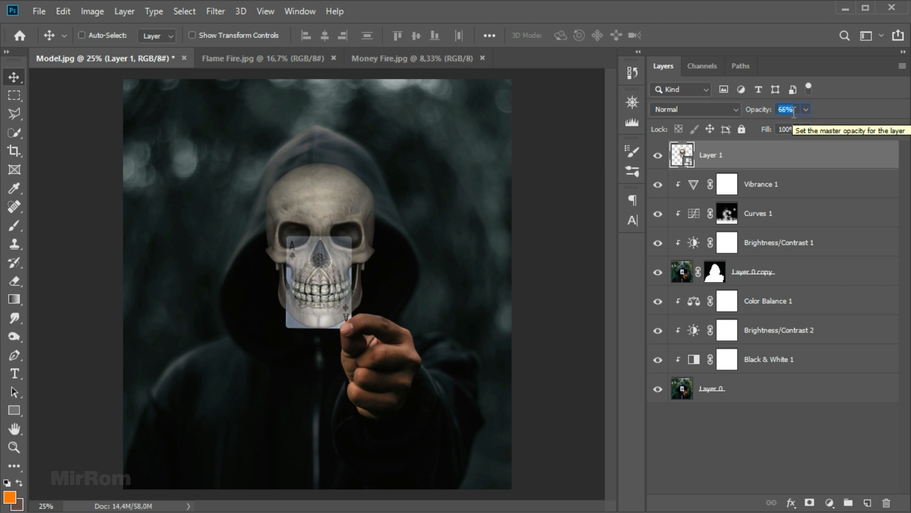
key("Return")
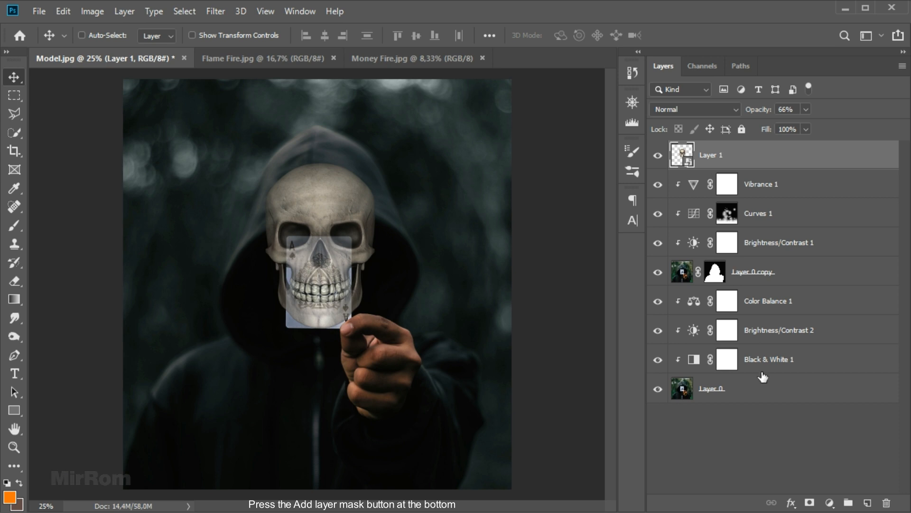
left_click(809, 503)
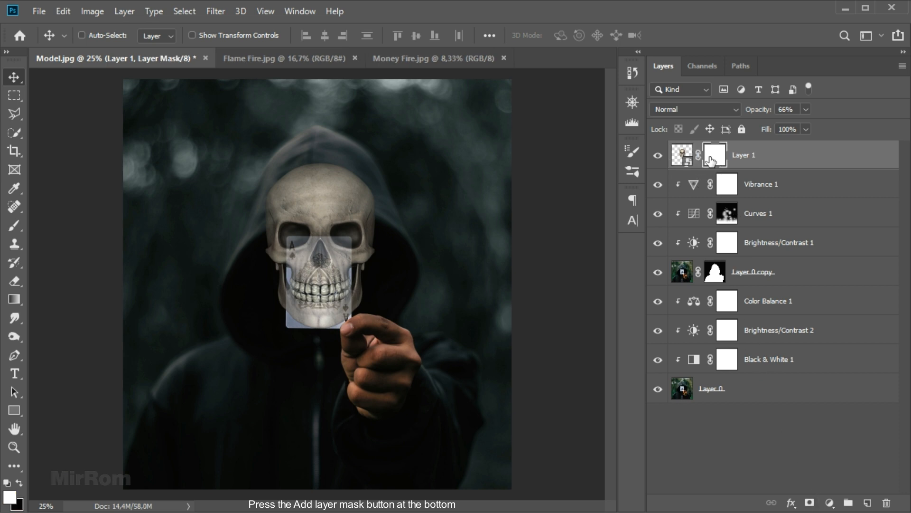
Load the saved Sell1 channel as a new selection
left_click(186, 12)
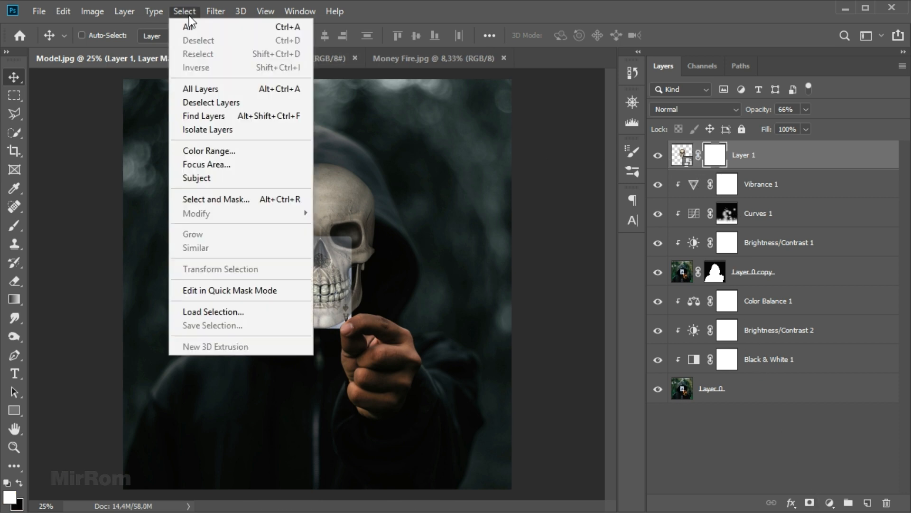
left_click(277, 311)
left_click(449, 155)
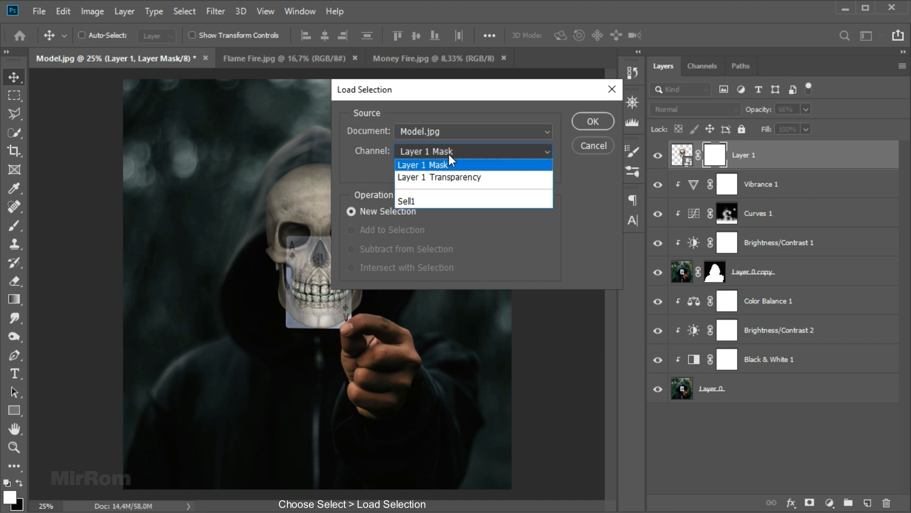
left_click(443, 198)
left_click(591, 122)
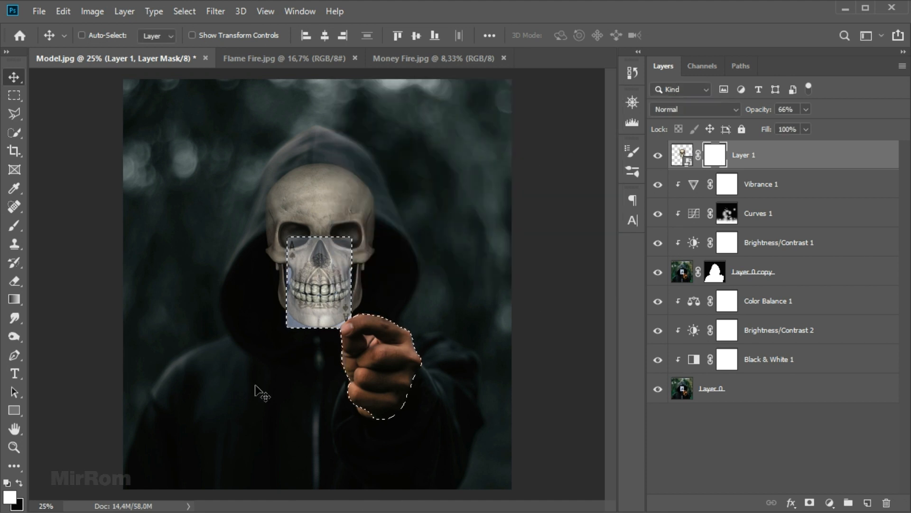
Paint black at 100% brush opacity on the skull's mask inside the selection to uncover the card, and deselect
left_click(20, 483)
right_click(14, 232)
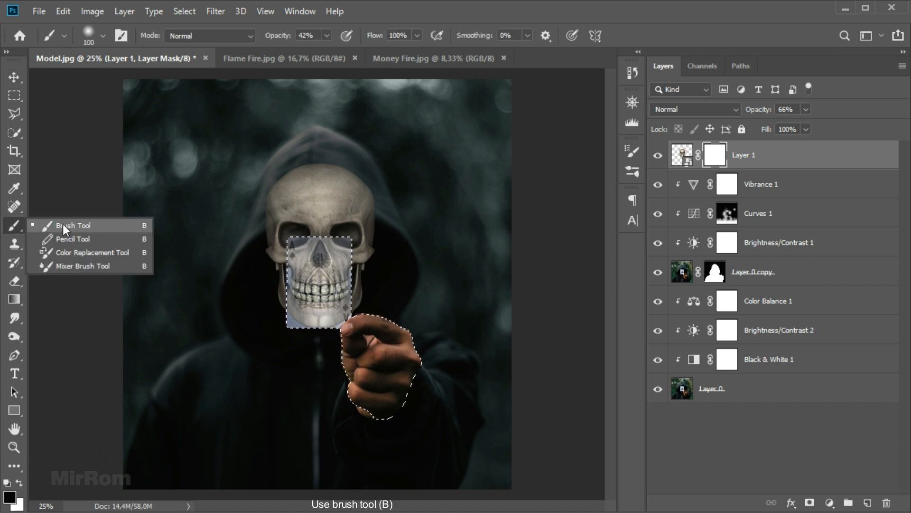
left_click(71, 226)
left_click_drag(327, 35, 373, 54)
mouse_move(327, 272)
left_mouse_down()
mouse_move(308, 299)
mouse_move(325, 300)
mouse_move(322, 307)
mouse_move(333, 277)
mouse_move(307, 246)
mouse_move(313, 262)
mouse_move(333, 267)
mouse_move(331, 317)
mouse_move(318, 267)
left_mouse_up()
key("]")
key("]")
key("]")
key("]")
key("]")
key("]")
key("]")
key("]")
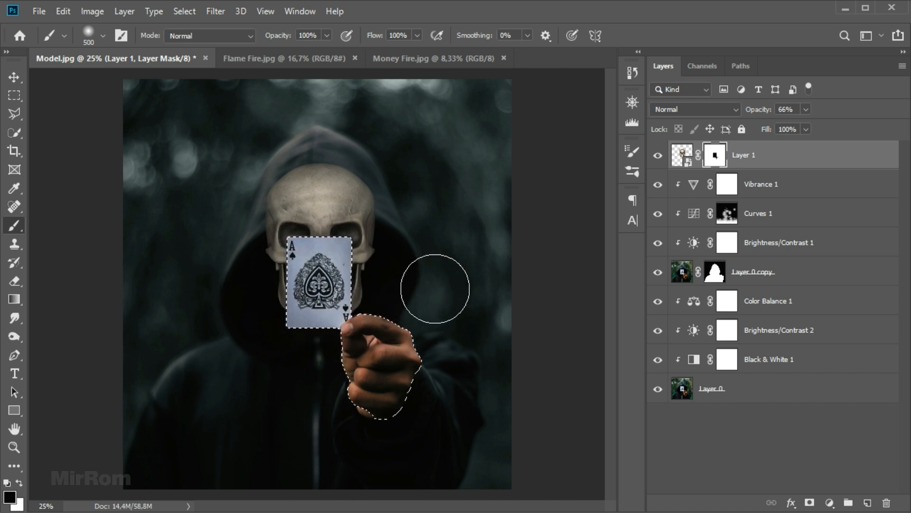
key("ctrl+d")
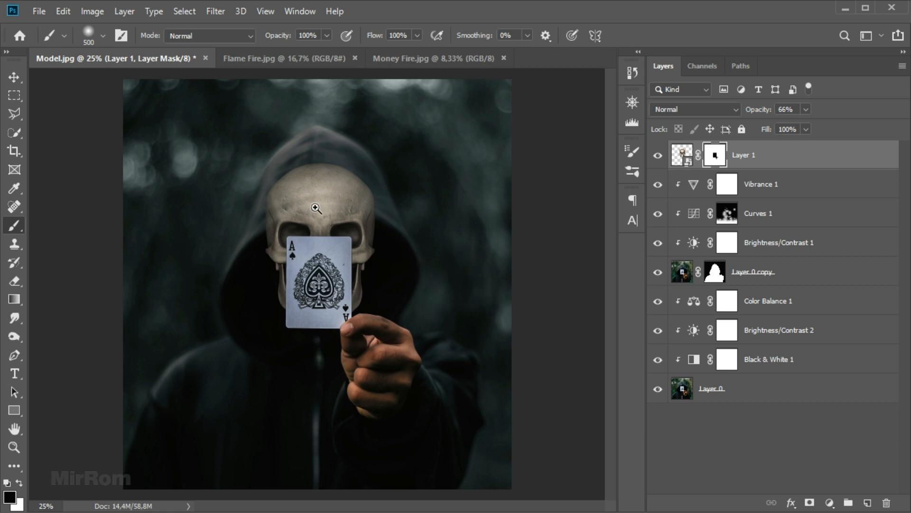
Paint black on the skull's mask across the forehead to hide the part that overlaps the hood
scroll(315, 213, "up", 2)
key("bracketleft")
key("bracketleft")
key("bracketleft")
key("bracketleft")
key("bracketleft")
key("bracketleft")
key("bracketleft")
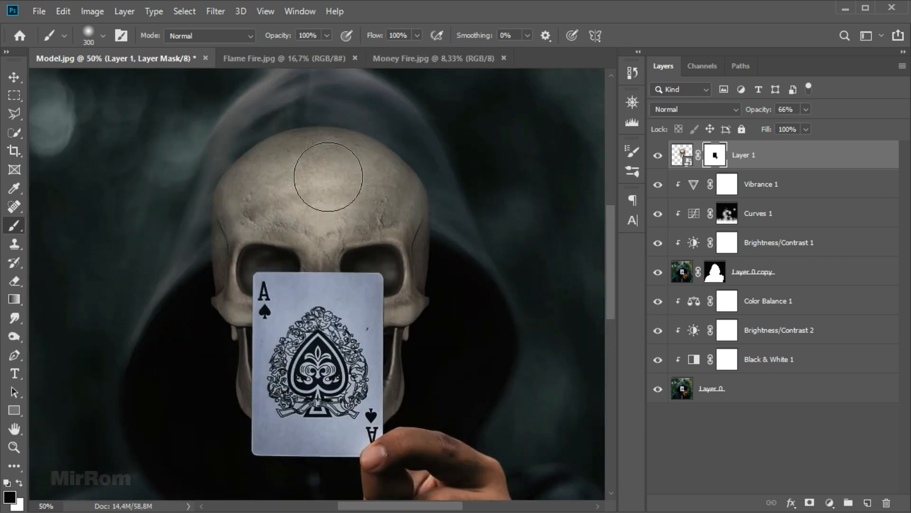
key("bracketright")
mouse_move(293, 145)
left_mouse_down()
mouse_move(357, 138)
mouse_move(351, 150)
mouse_move(423, 183)
left_mouse_up()
mouse_move(264, 153)
left_mouse_down()
mouse_move(213, 180)
mouse_move(198, 208)
mouse_move(255, 179)
mouse_move(354, 166)
mouse_move(267, 177)
mouse_move(380, 170)
mouse_move(441, 189)
mouse_move(407, 176)
mouse_move(257, 180)
mouse_move(195, 211)
mouse_move(268, 179)
mouse_move(372, 174)
mouse_move(451, 189)
left_mouse_up()
Refine the skull's mask along the hood's edge with a 139 px brush at 16% hardness, starting at 60% opacity
right_click(435, 143)
left_click_drag(511, 209, 520, 212)
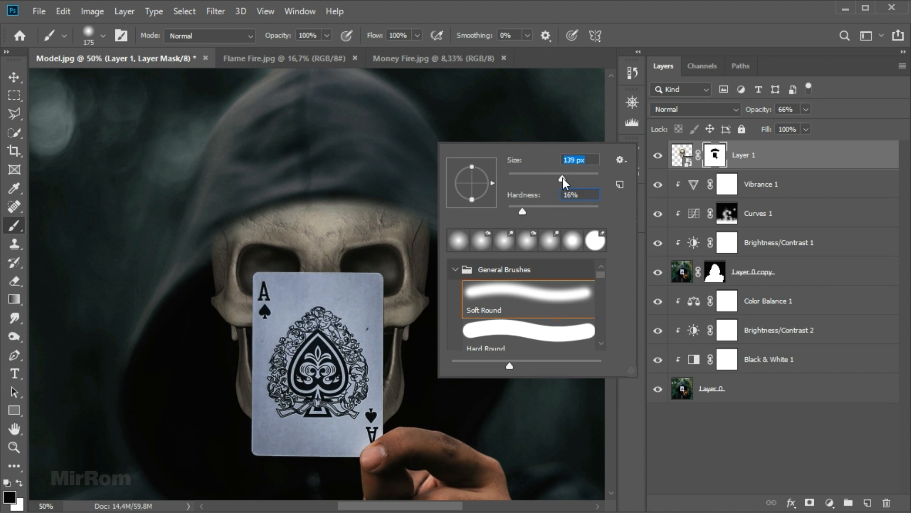
left_click_drag(327, 35, 300, 51)
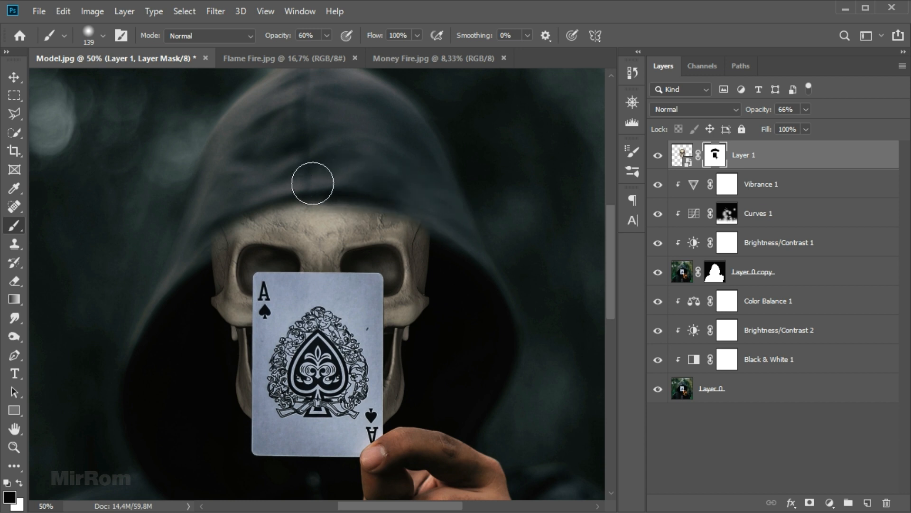
left_click_drag(366, 186, 261, 192)
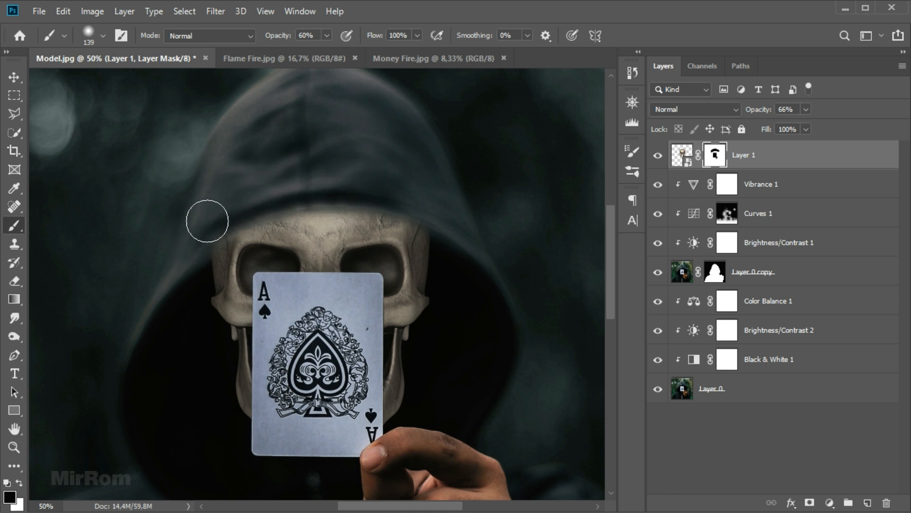
left_click(658, 155)
left_click(657, 155)
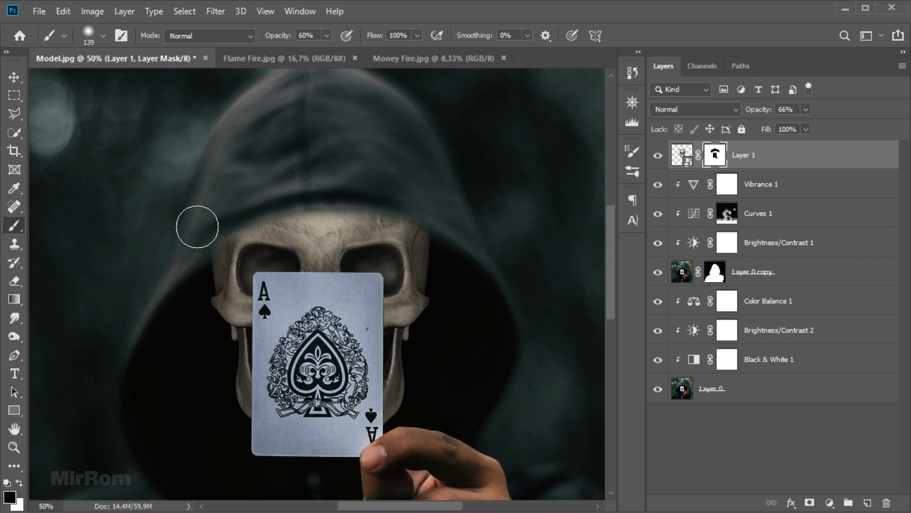
mouse_move(229, 212)
left_mouse_down()
mouse_move(320, 186)
mouse_move(296, 187)
mouse_move(339, 185)
mouse_move(378, 190)
mouse_move(488, 232)
left_mouse_up()
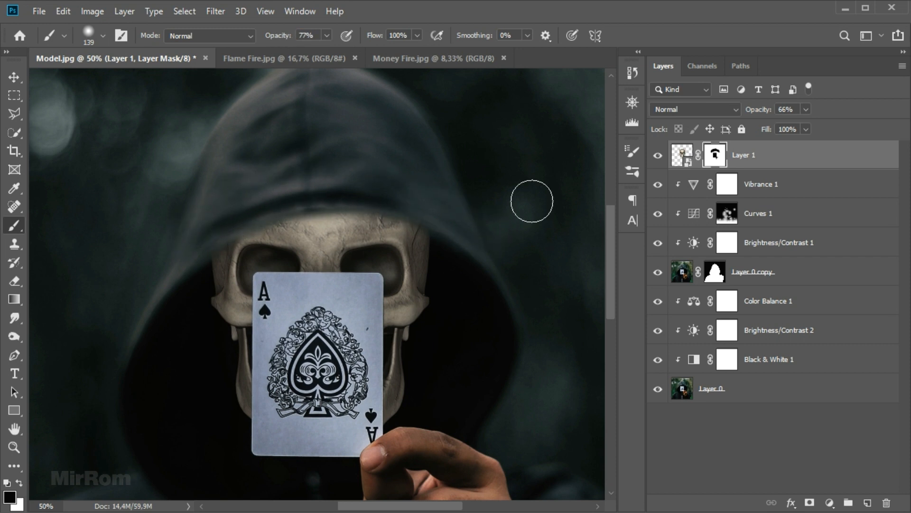
Fade the right side of the skull into the hood's shadow with a size 300 mask brush at 85% opacity
scroll(505, 218, "down", 3)
left_click_drag(327, 35, 334, 60)
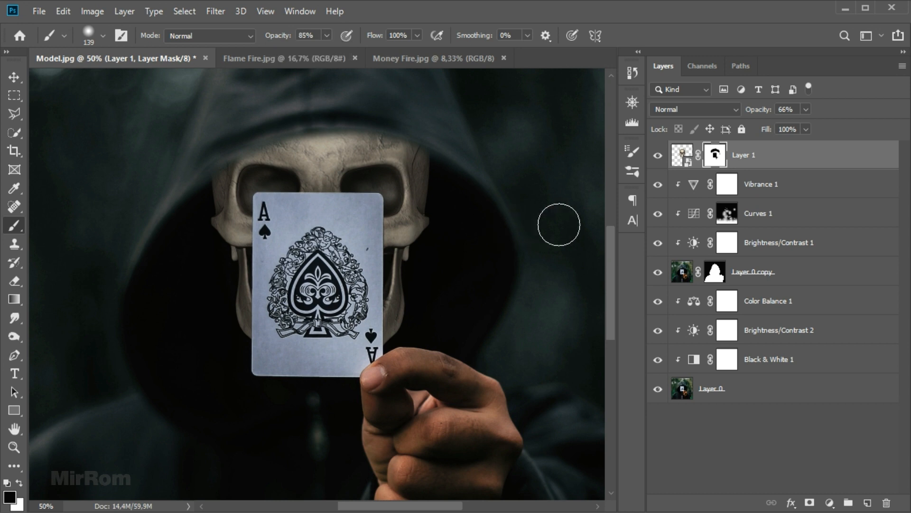
key("bracketright")
key("bracketright")
key("bracketright")
key("bracketright")
key("bracketright")
key("bracketright")
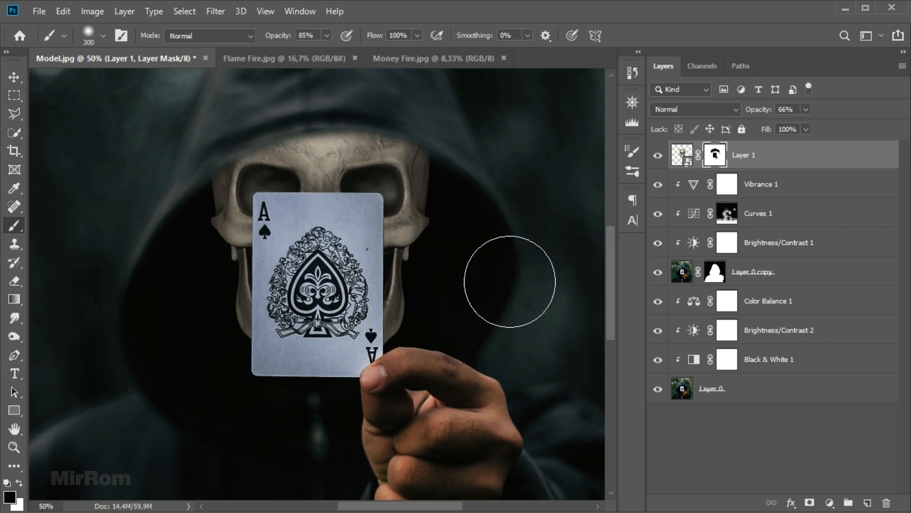
key("bracketleft")
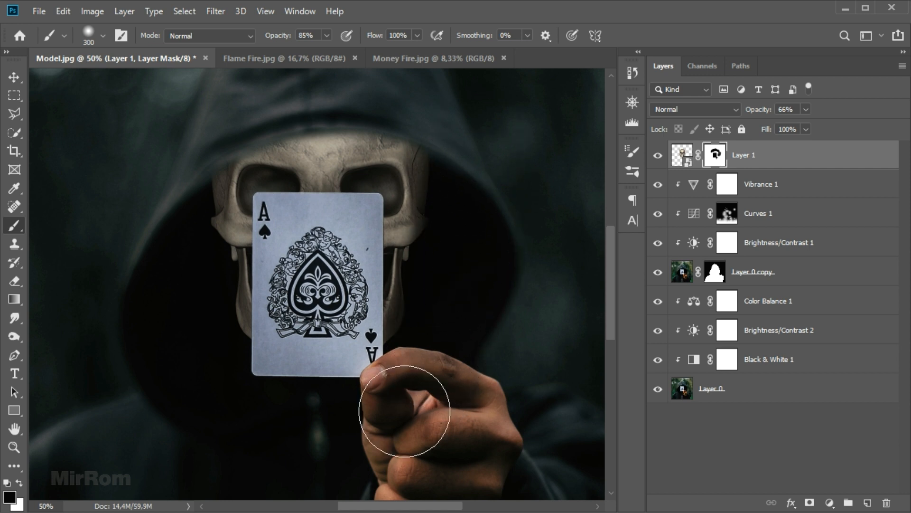
Fade the skull's left side and remaining outer edges into the hood's shadow by painting black on its mask
mouse_move(235, 411)
left_mouse_down()
mouse_move(160, 207)
mouse_move(218, 390)
mouse_move(187, 306)
left_mouse_up()
right_click(481, 166)
key("Return")
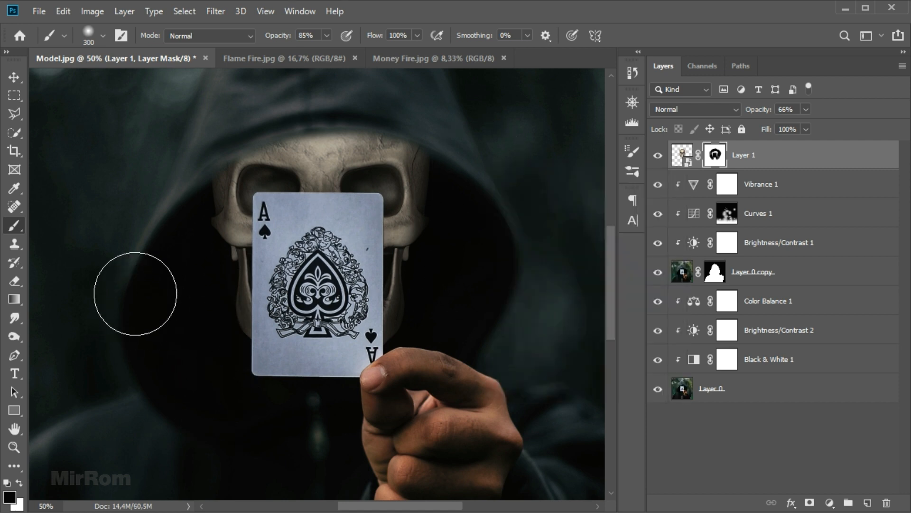
key("bracketright")
mouse_move(184, 353)
left_mouse_down()
mouse_move(147, 242)
mouse_move(182, 348)
mouse_move(145, 142)
mouse_move(136, 225)
left_mouse_up()
mouse_move(470, 335)
left_mouse_down()
mouse_move(498, 126)
mouse_move(498, 291)
left_mouse_up()
Clip a Brightness/Contrast adjustment to the skull layer with brightness -115 and contrast -2, and compare the result
key("v")
scroll(498, 275, "down", 1)
left_click_drag(445, 508, 464, 508)
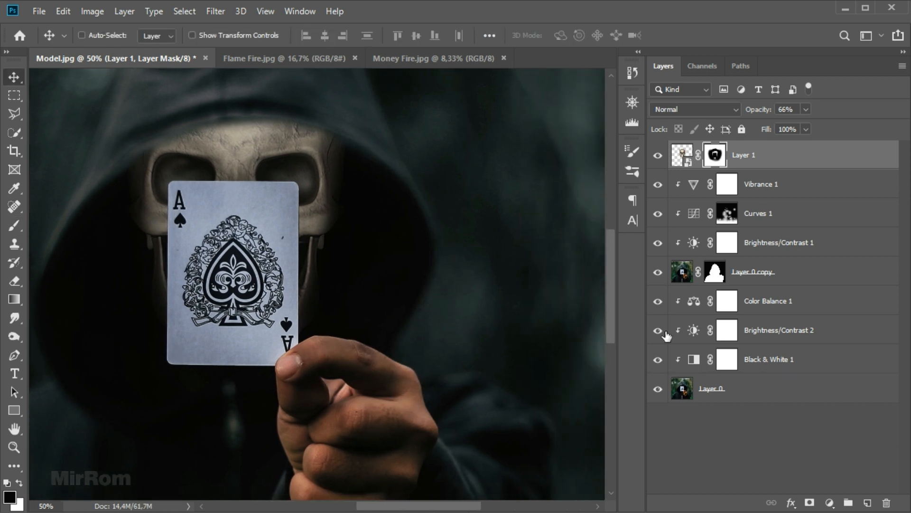
left_click(681, 157)
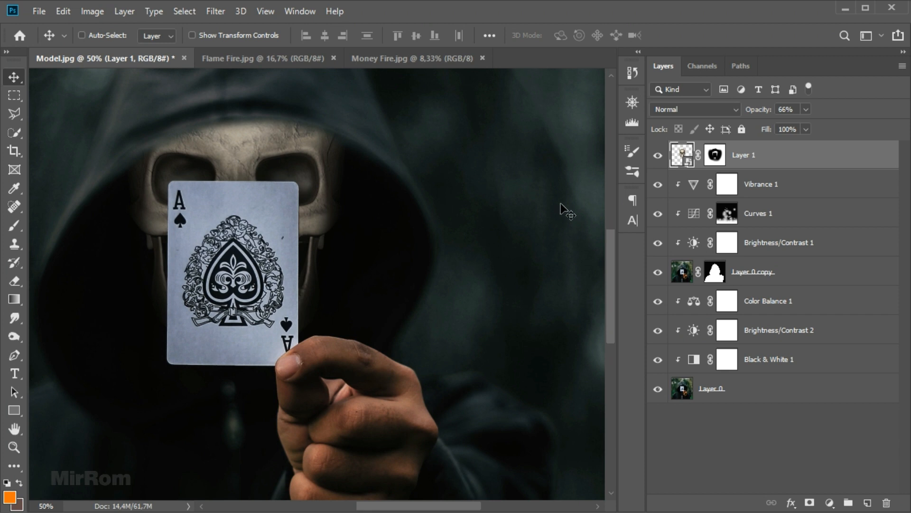
left_click(829, 501)
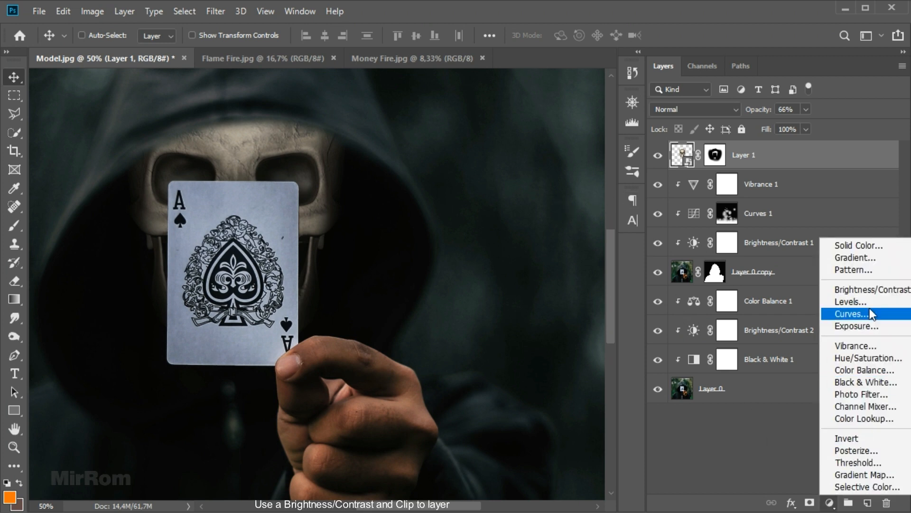
left_click(862, 289)
left_click_drag(554, 282, 488, 281)
left_click_drag(553, 308, 549, 309)
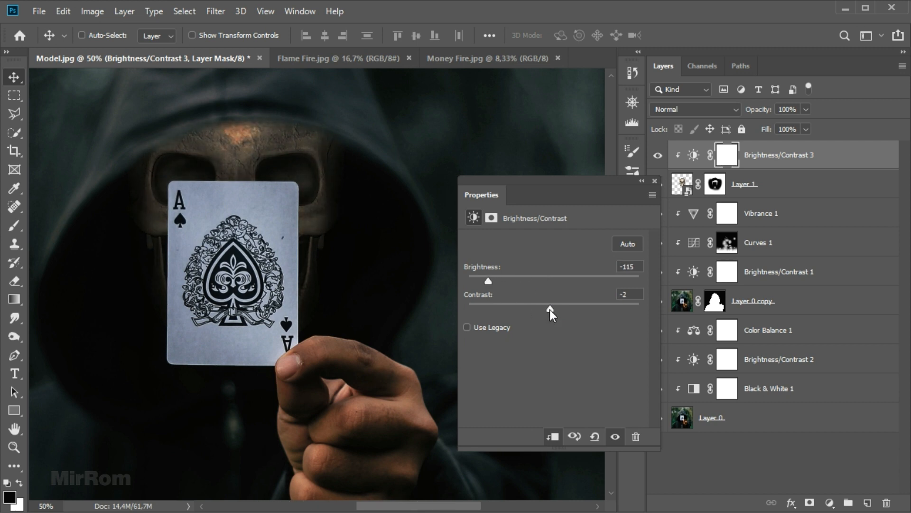
left_click(615, 429)
left_click(615, 427)
left_click(655, 180)
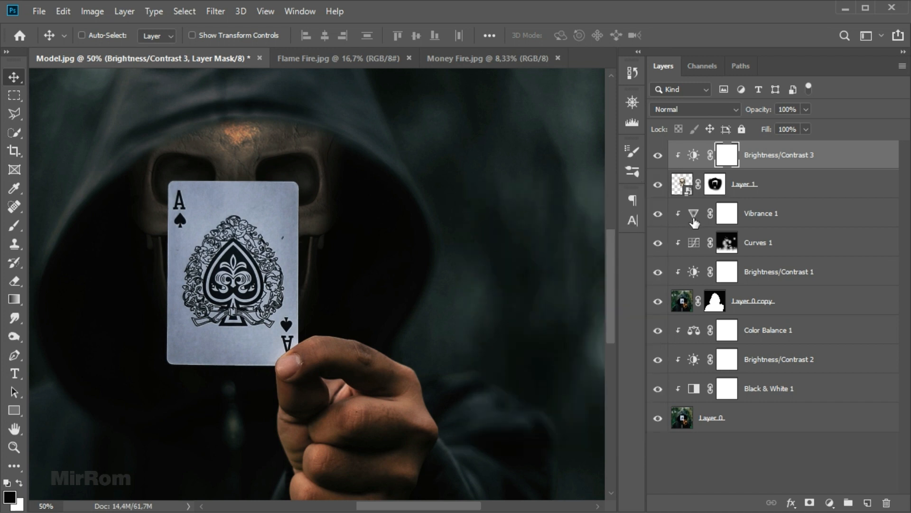
Clip a Curves adjustment to the skull that lowers the white point and midtones and slightly lifts the black point, and compare the result
left_click(830, 502)
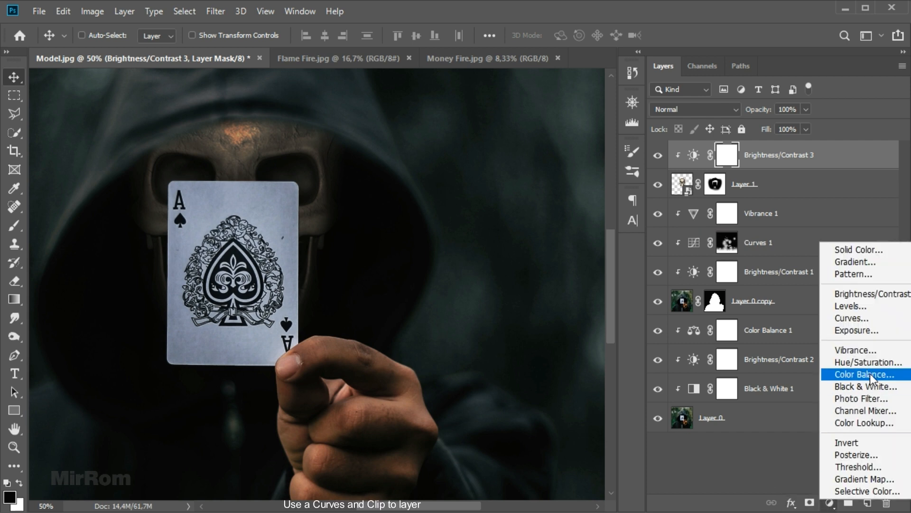
left_click(873, 320)
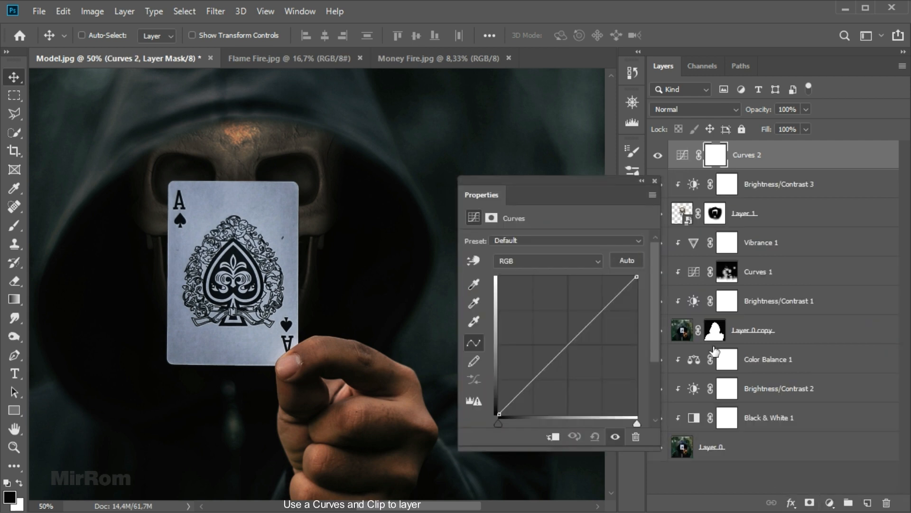
left_click(552, 437)
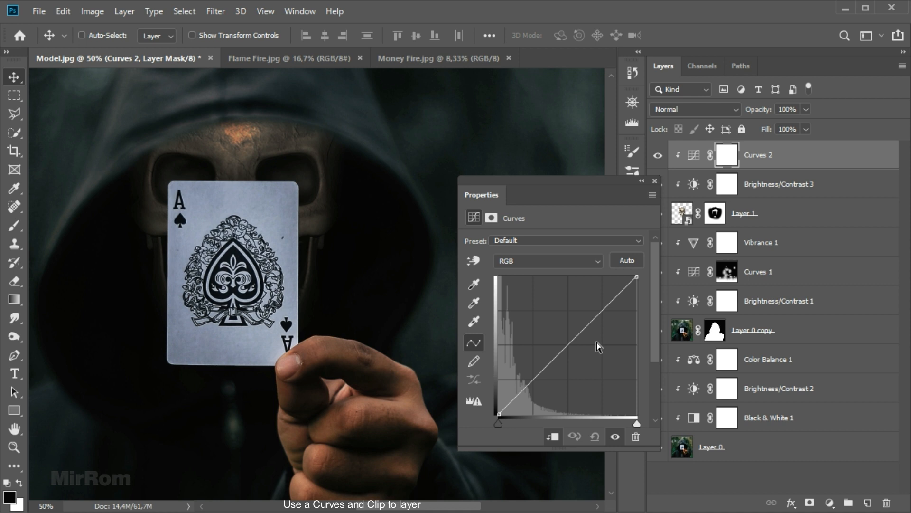
left_click_drag(637, 279, 651, 338)
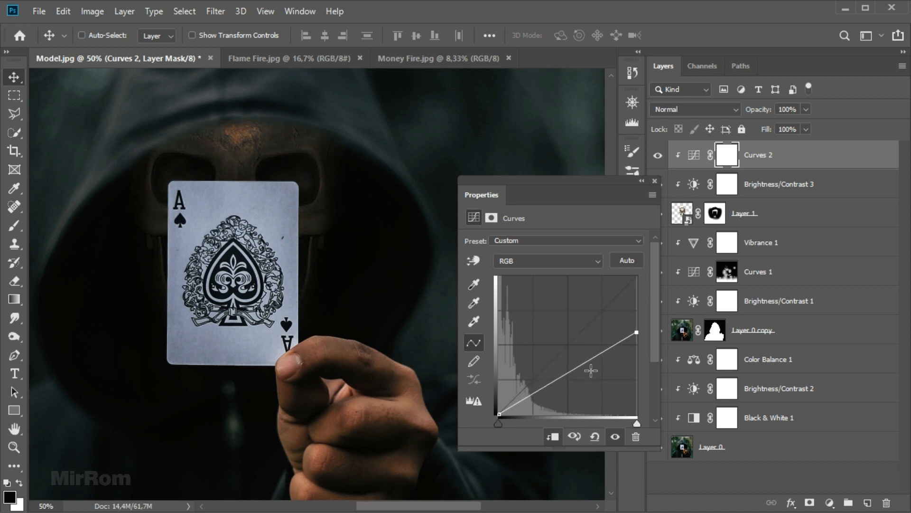
left_click_drag(497, 415, 491, 408)
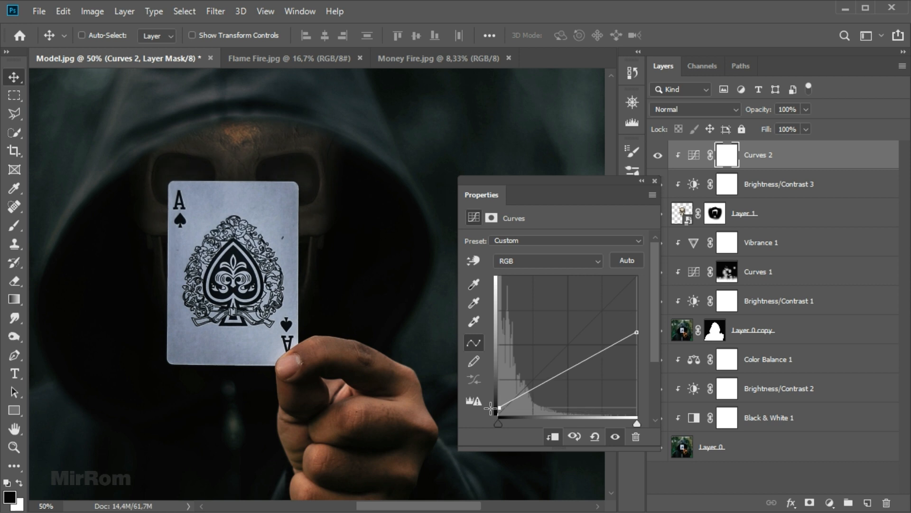
left_click_drag(567, 370, 571, 375)
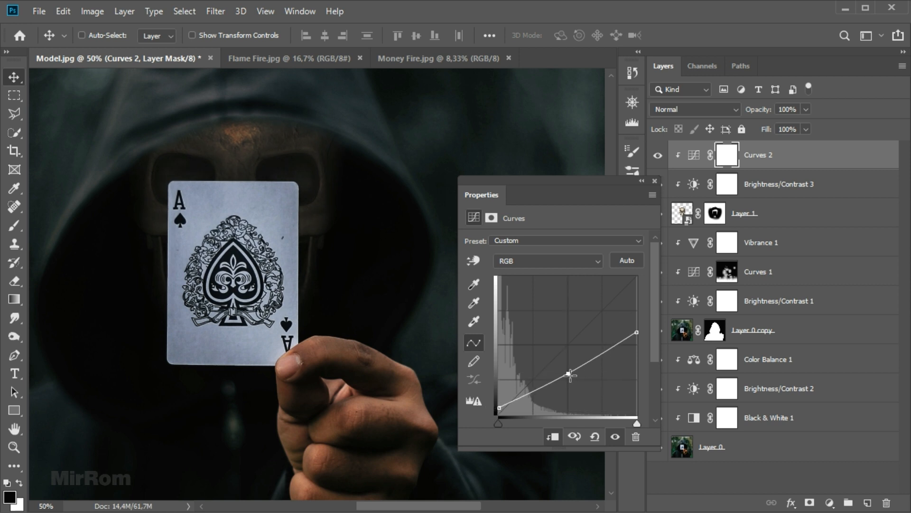
left_click(654, 181)
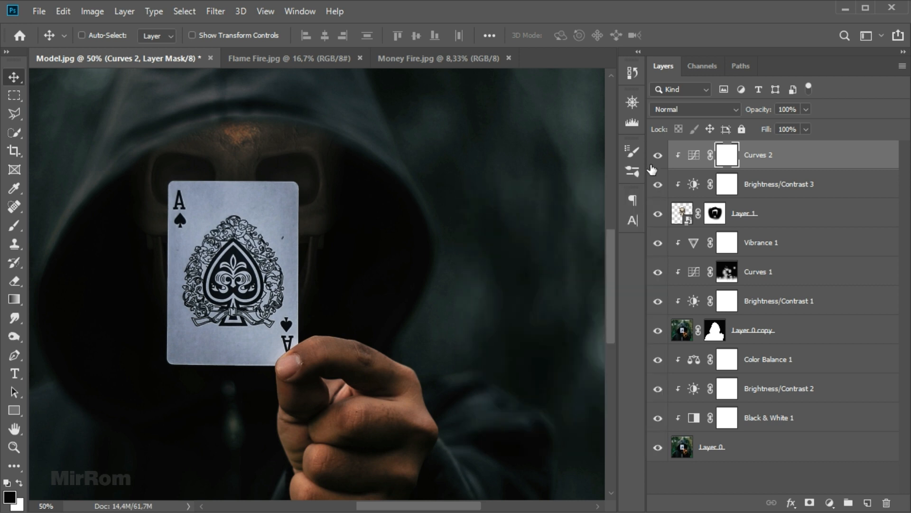
left_click(659, 157)
left_click(659, 157)
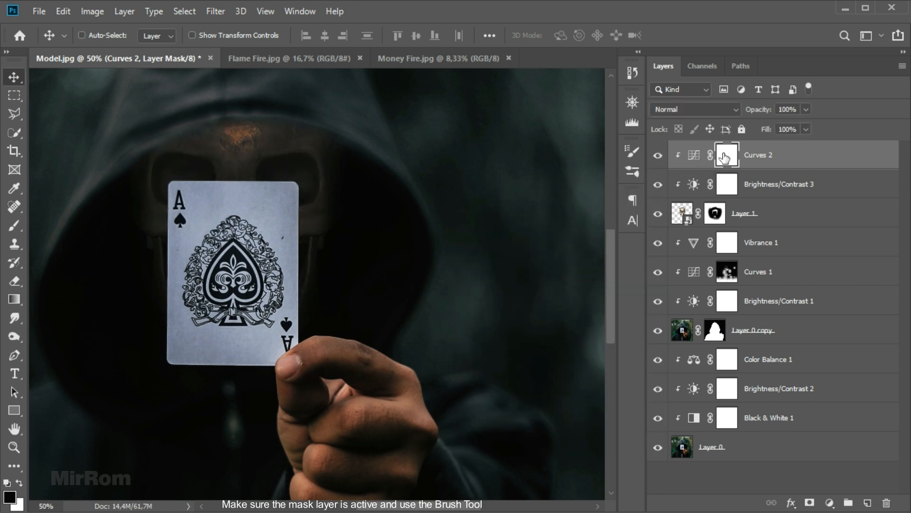
Paint black on the Curves mask over the centre of the skull's face at 85% opacity, starting with a size 400 brush
key("b")
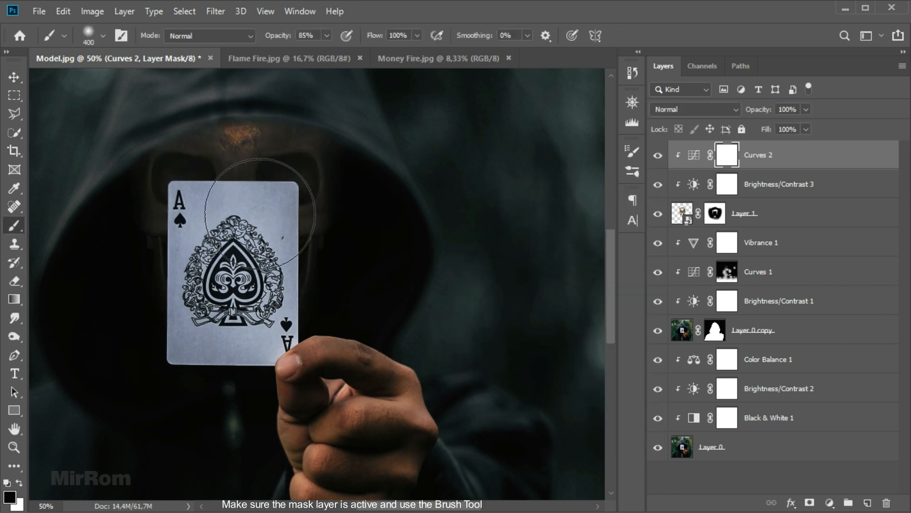
left_click(253, 172)
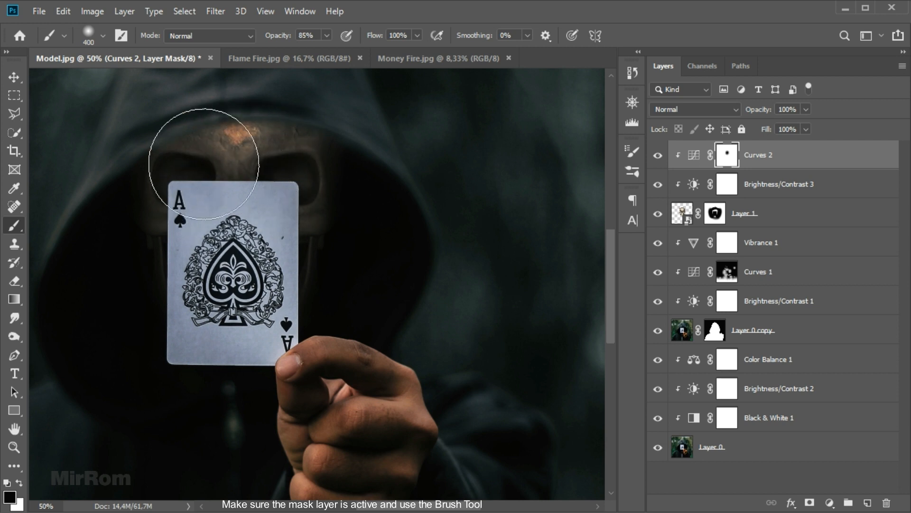
key("bracketleft")
key("bracketleft")
key("bracketleft")
key("bracketleft")
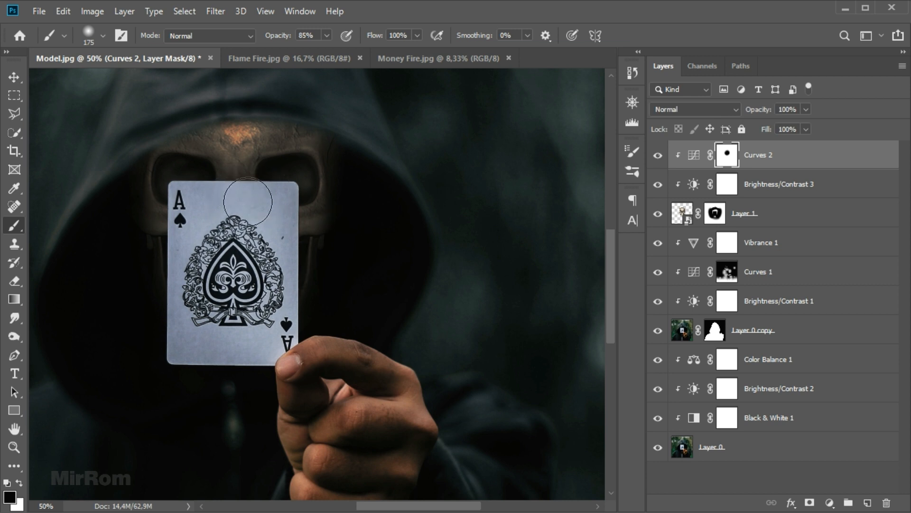
key("v")
key("ctrl+minus")
key("ctrl+minus")
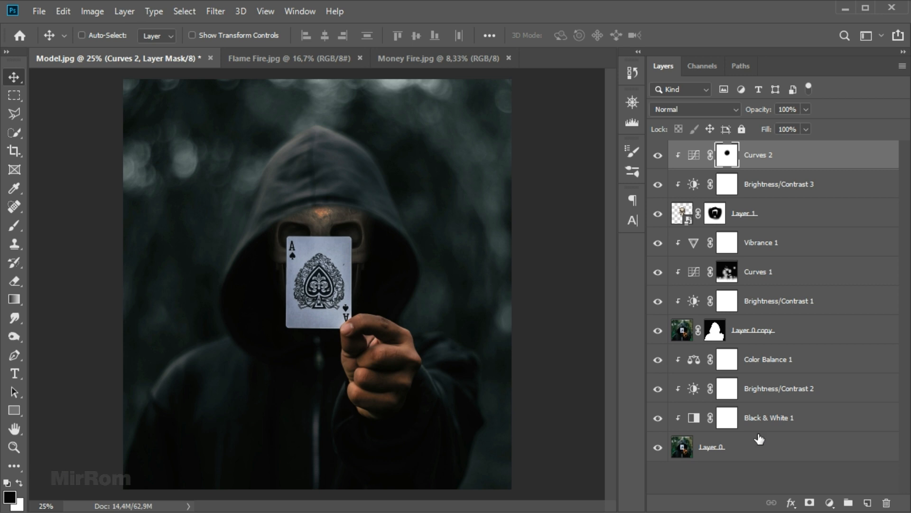
Clip a Color Balance adjustment to the skull with midtones Cyan/Red -10 and Yellow/Blue +6
left_click(830, 502)
left_click(861, 376)
left_click(556, 434)
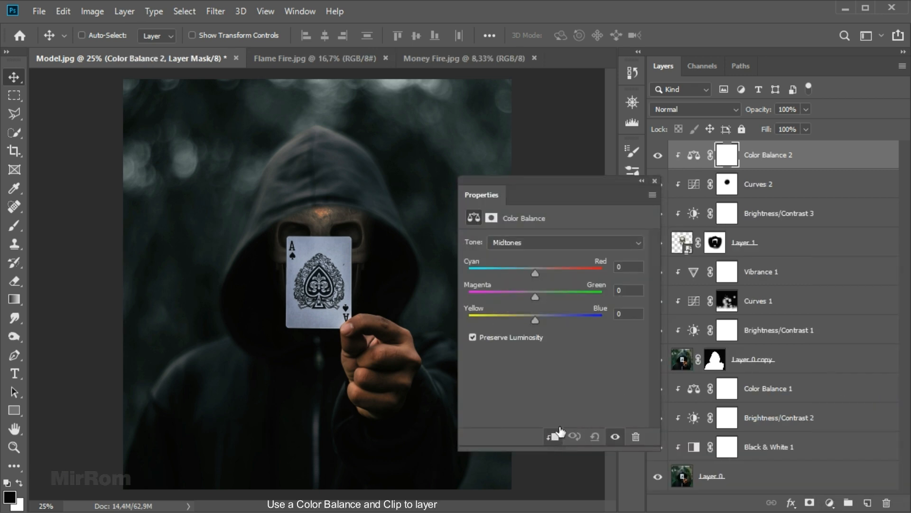
left_click_drag(531, 273, 528, 273)
left_click(631, 267)
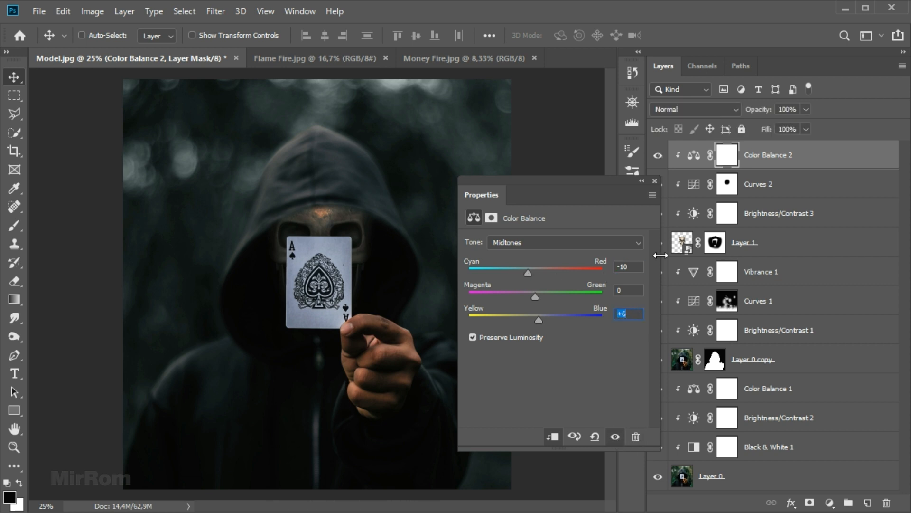
left_click(655, 181)
left_click(693, 156)
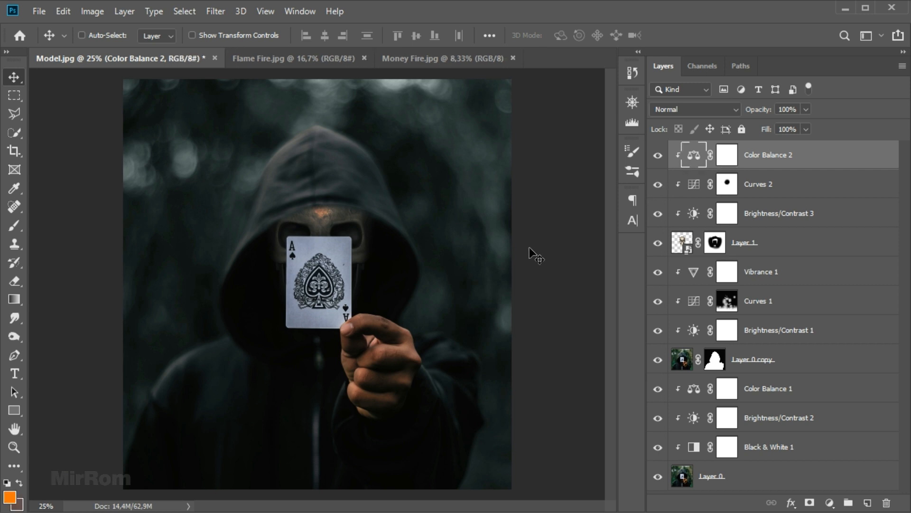
Copy the Flame Fire.jpg image into Model.jpg as a new layer, close the source file and set the layer's blend mode to Screen
left_click_drag(275, 59, 274, 89)
left_click_drag(374, 313, 259, 235)
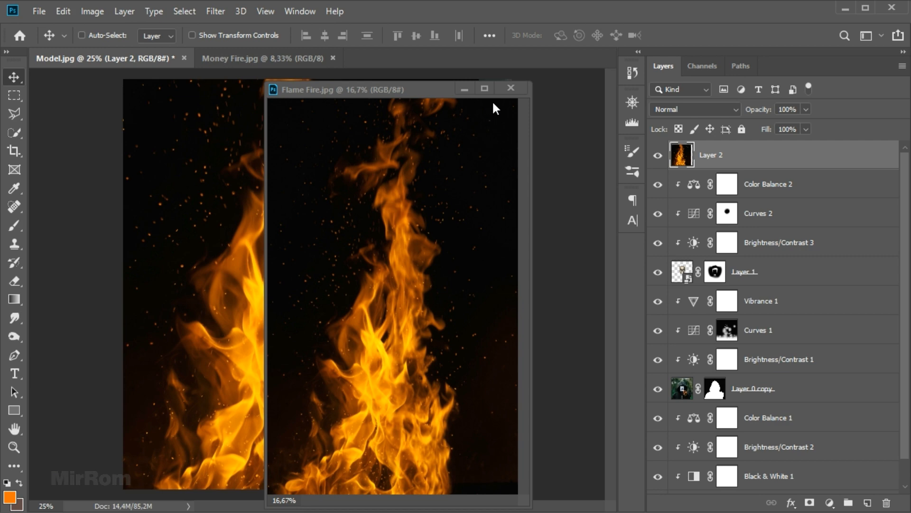
left_click(511, 87)
key("ctrl+minus")
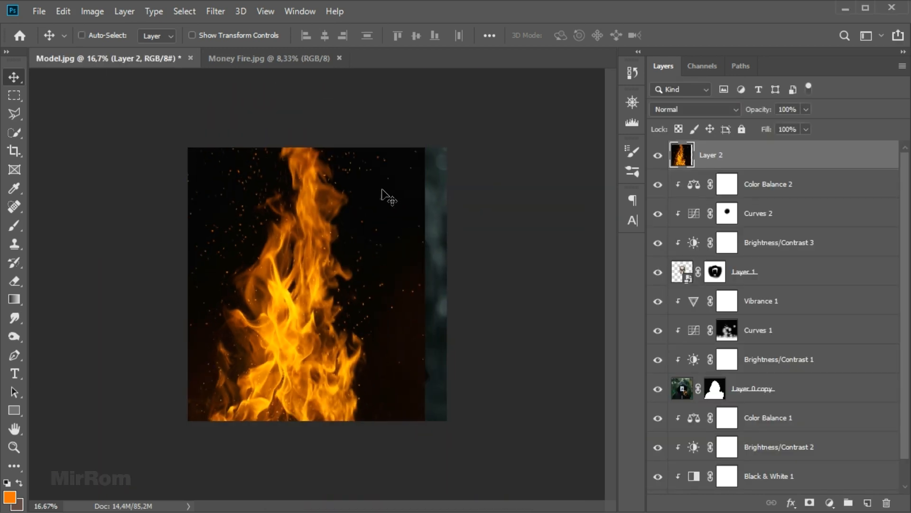
left_click(730, 110)
left_click(693, 227)
Scale the flame layer down to 33.75% and position it over the hood just above the playing card
left_click_drag(370, 280, 404, 232)
key("ctrl+t")
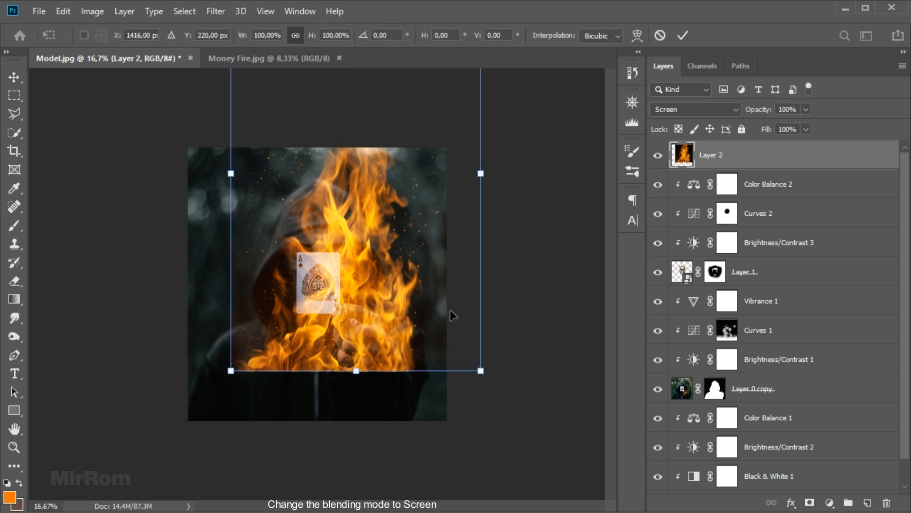
left_click_drag(481, 371, 384, 217)
left_click_drag(322, 183, 347, 289)
left_click_drag(409, 328, 335, 264)
left_click_drag(307, 202, 317, 223)
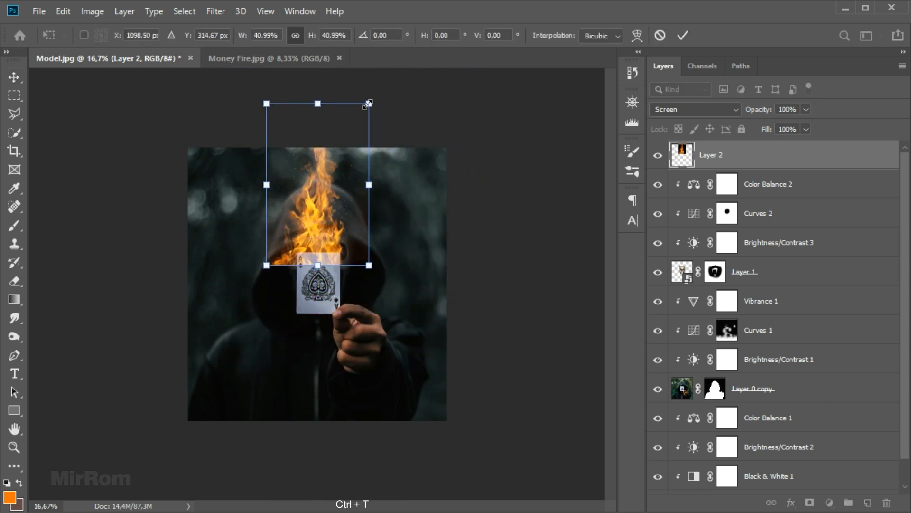
left_click_drag(369, 103, 351, 131)
left_click_drag(332, 177, 341, 174)
Shrink the flame slightly further and align its base with the upper edge of the card
key("ctrl+plus")
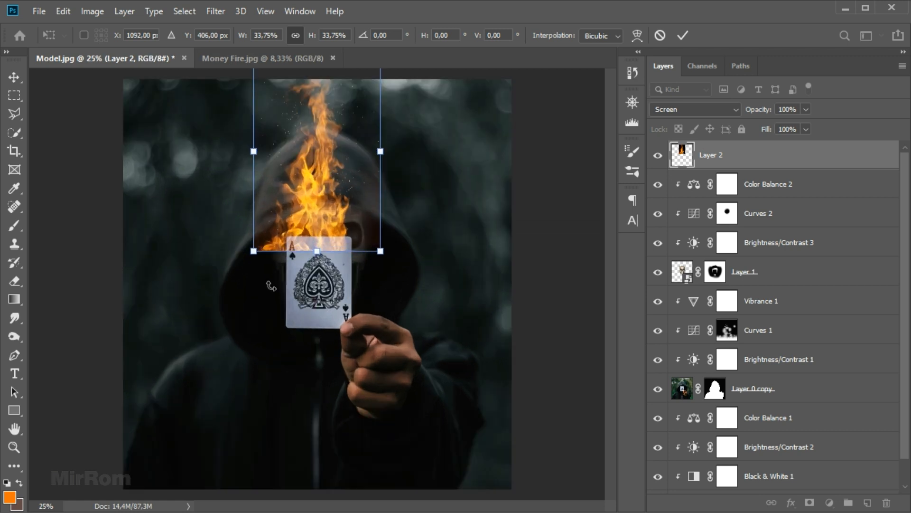
left_click_drag(255, 255, 260, 247)
left_click_drag(376, 242, 374, 238)
left_click_drag(336, 198, 342, 210)
key("Return")
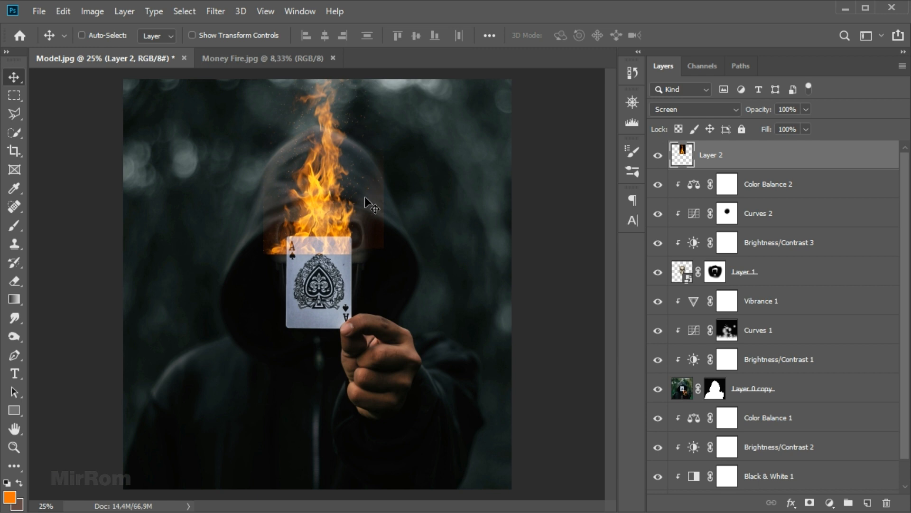
key("ctrl+t")
left_click(277, 36)
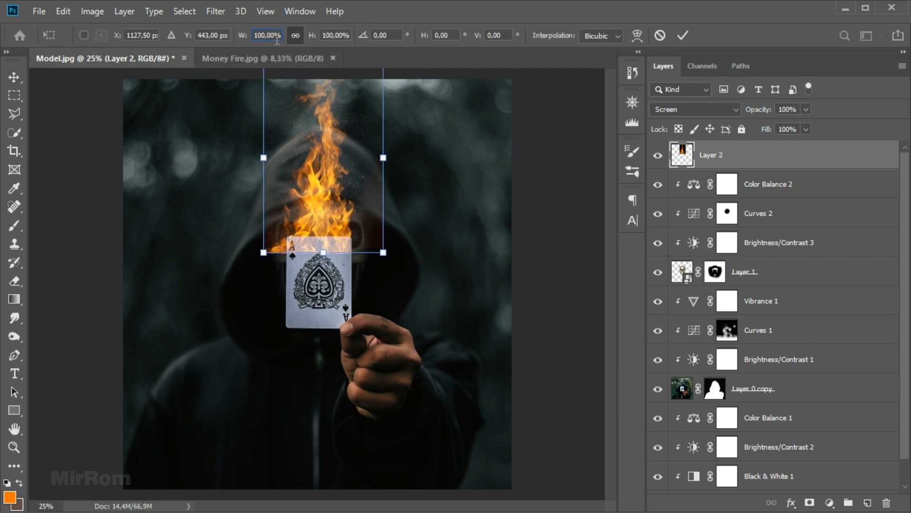
scroll(277, 35, "down", 6)
key("Return")
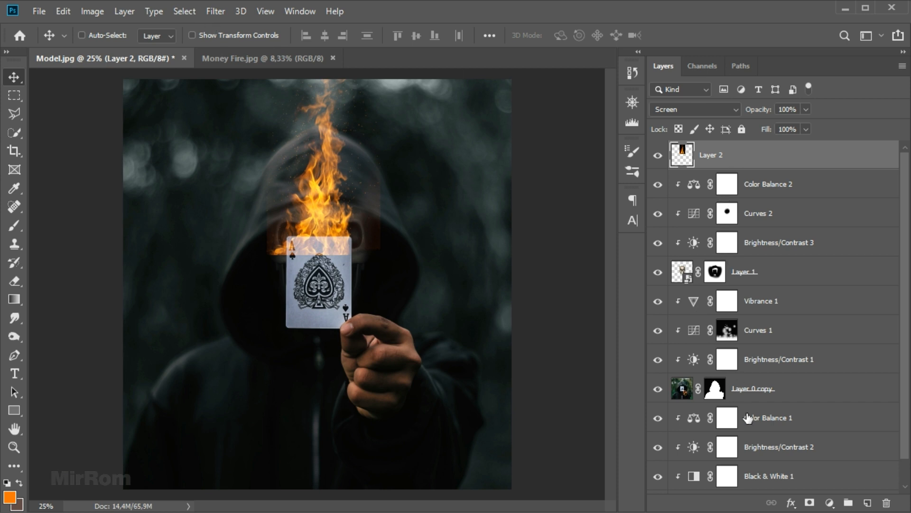
Clip a Levels adjustment to the flame layer with shadows 28 and midtones 0.81, and compare the result
left_click(829, 503)
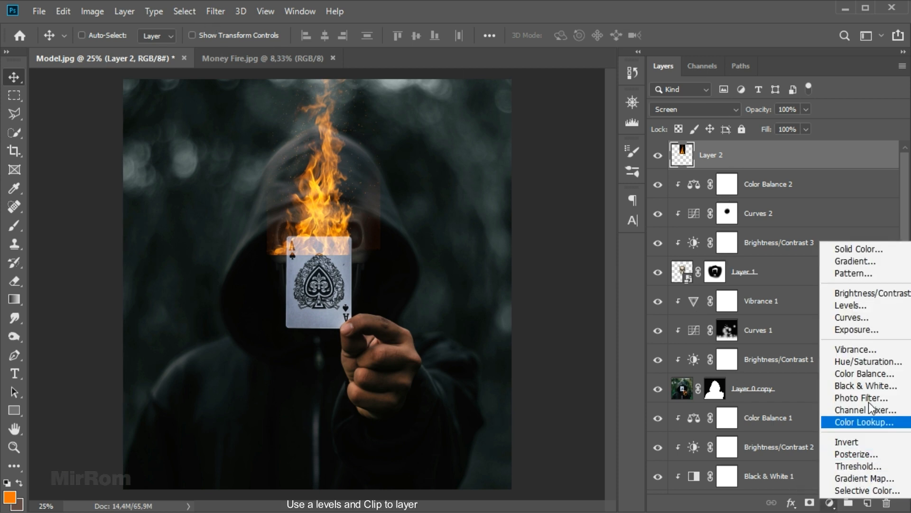
left_click(869, 309)
left_click(552, 436)
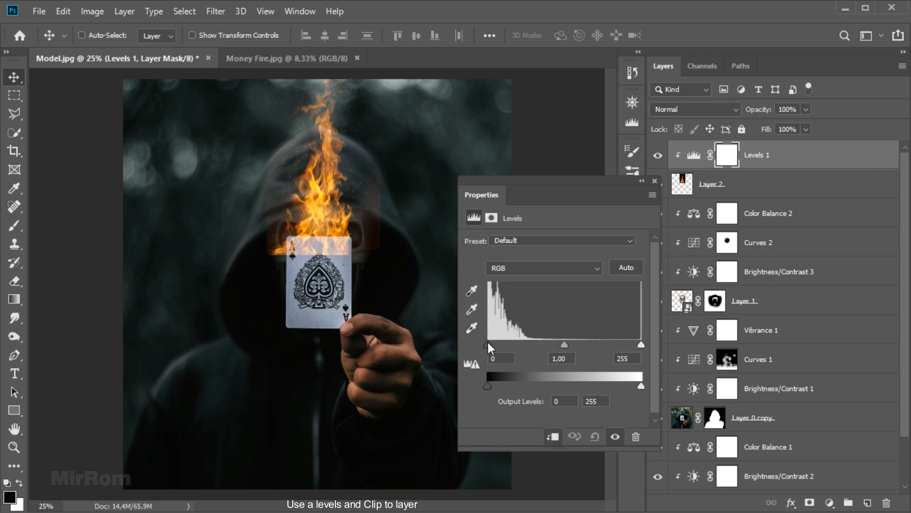
left_click_drag(499, 340, 503, 340)
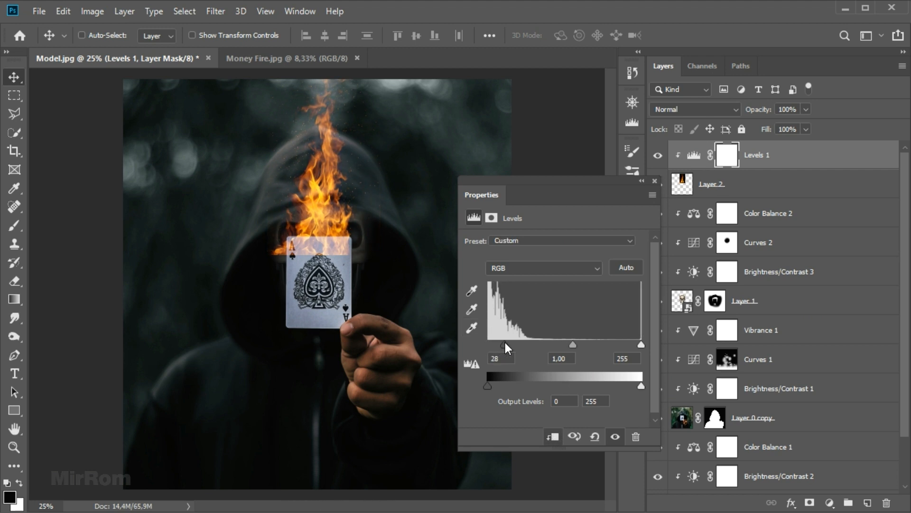
left_click_drag(573, 344, 578, 345)
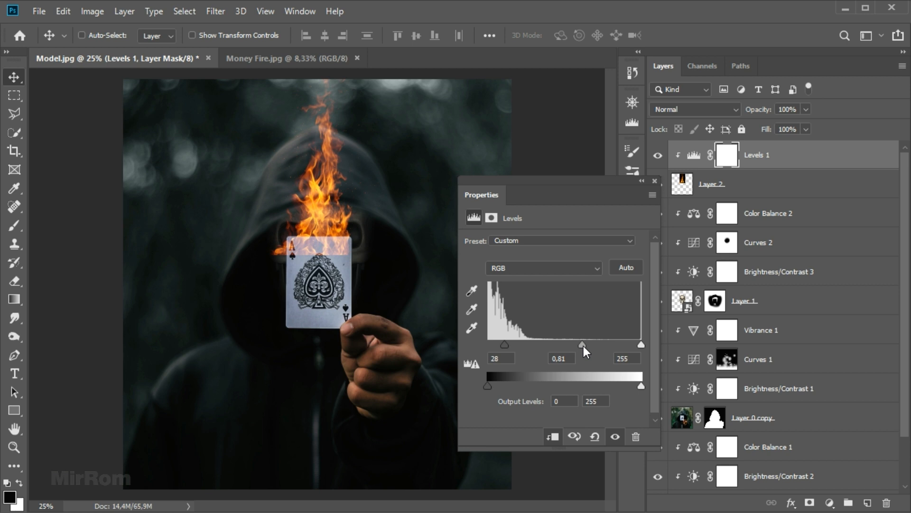
left_click(615, 436)
left_click(615, 436)
left_click(655, 181)
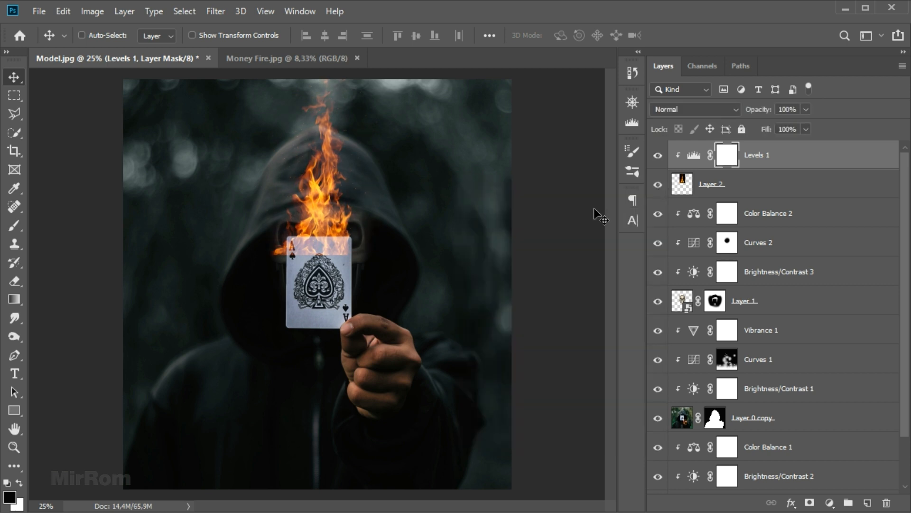
Add a layer mask to the flame layer and hide the stray flame beside the card with a size 175 brush at 85% opacity
left_click(706, 192)
left_click(809, 502)
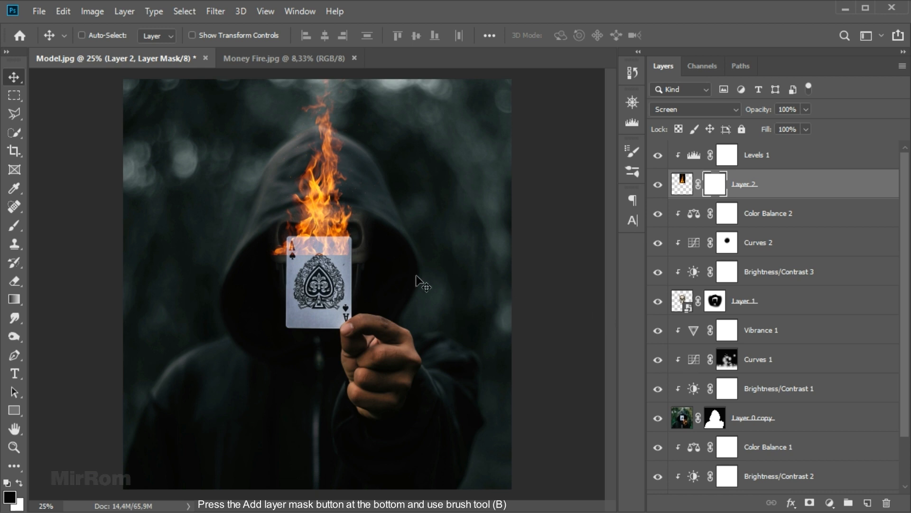
key("b")
scroll(293, 242, "up", 2)
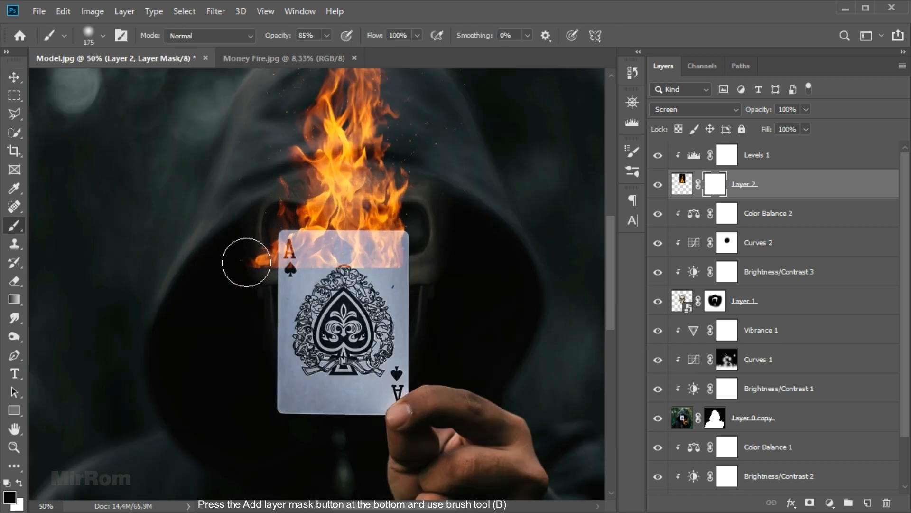
left_click(252, 261)
Mask out the part of the flame overlapping the card's face with the brush at 100% opacity, enlarging it to size 250
left_click(326, 36)
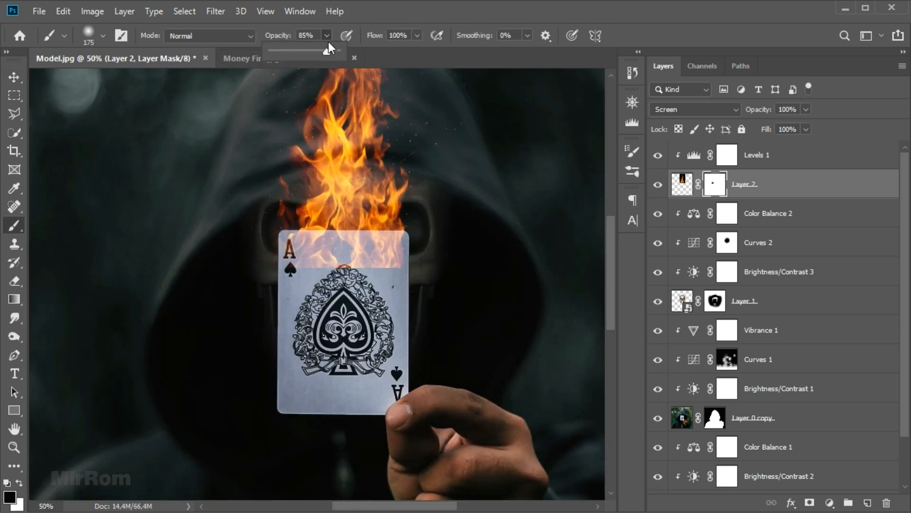
mouse_move(365, 324)
left_mouse_down()
mouse_move(292, 290)
mouse_move(366, 293)
mouse_move(424, 255)
mouse_move(362, 296)
mouse_move(255, 267)
mouse_move(290, 284)
left_mouse_up()
right_click(379, 302)
left_click(339, 321)
key("bracketright")
key("bracketright")
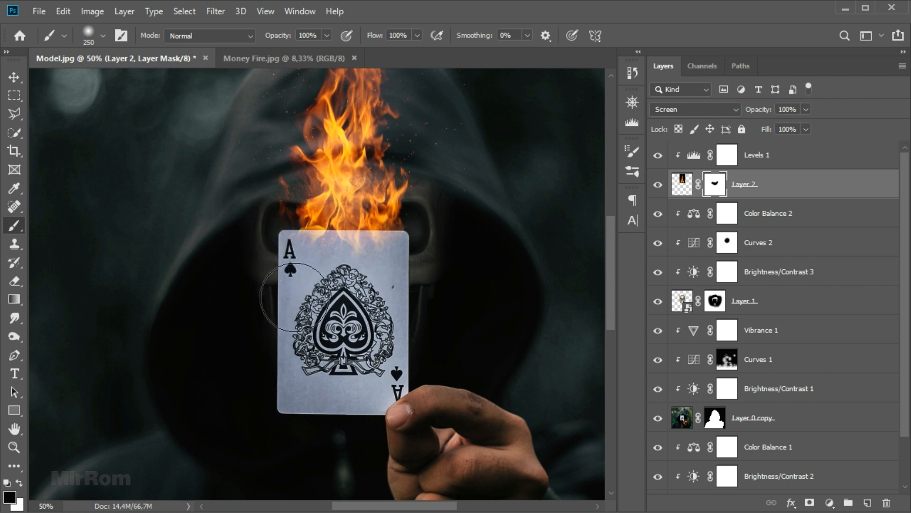
Clean up the flame's remaining outer edges on its mask with a size 175 brush and check the whole flame
key("bracketleft")
key("bracketleft")
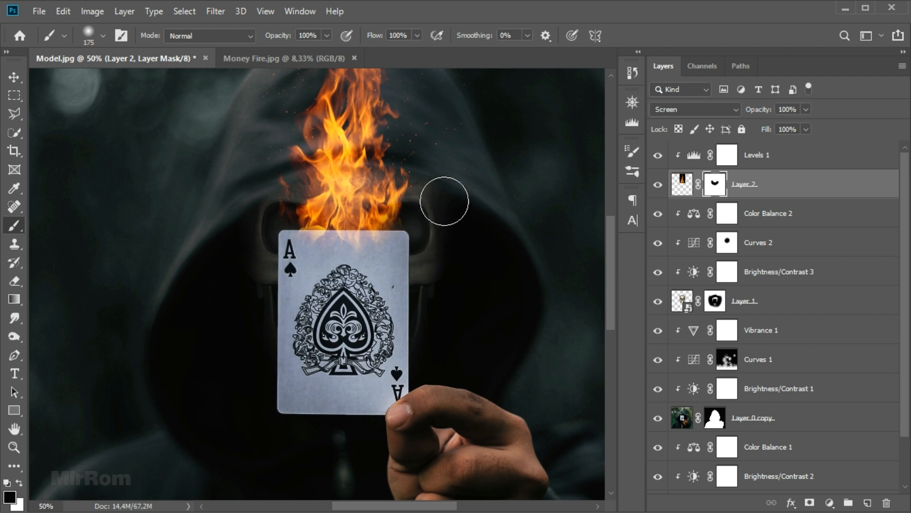
scroll(440, 290, "up", 12)
scroll(177, 340, "down", 11)
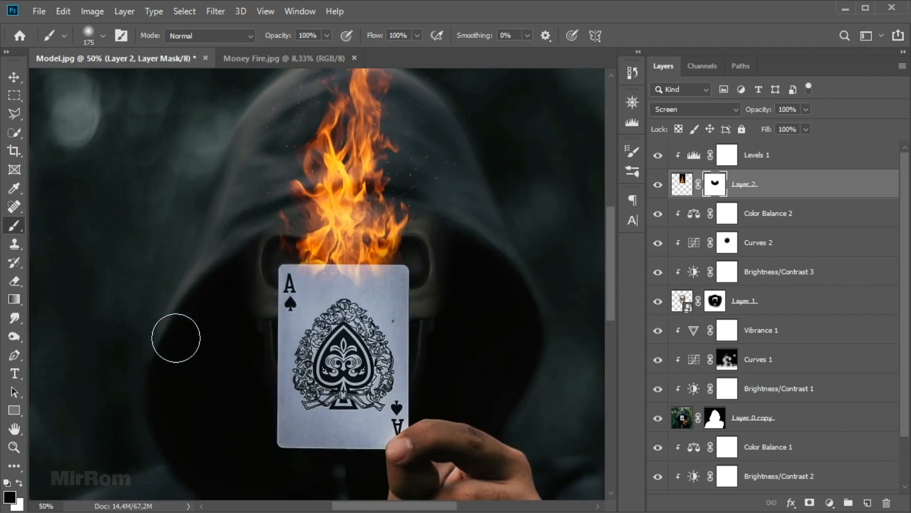
key("ctrl+minus")
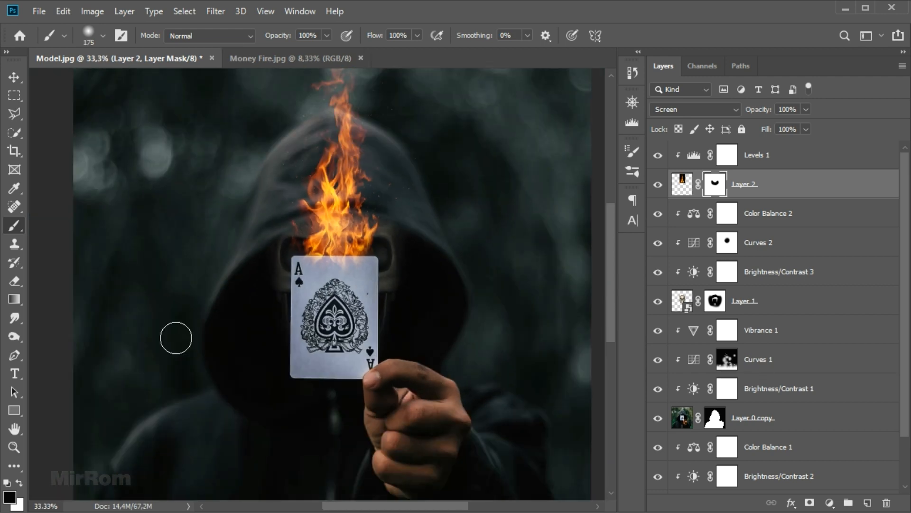
In Money Fire.jpg, select the burning edge of the banknotes with the Polygonal Lasso and copy it to a new layer
key("v")
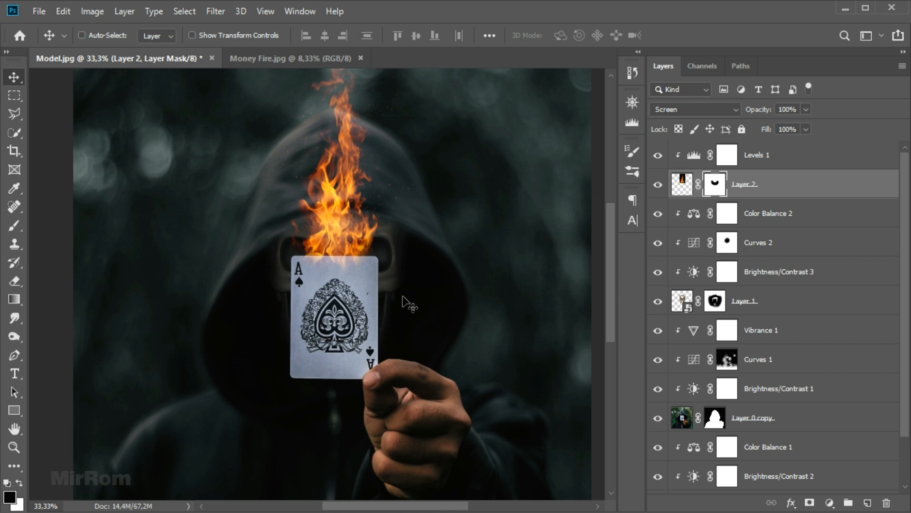
left_click(280, 57)
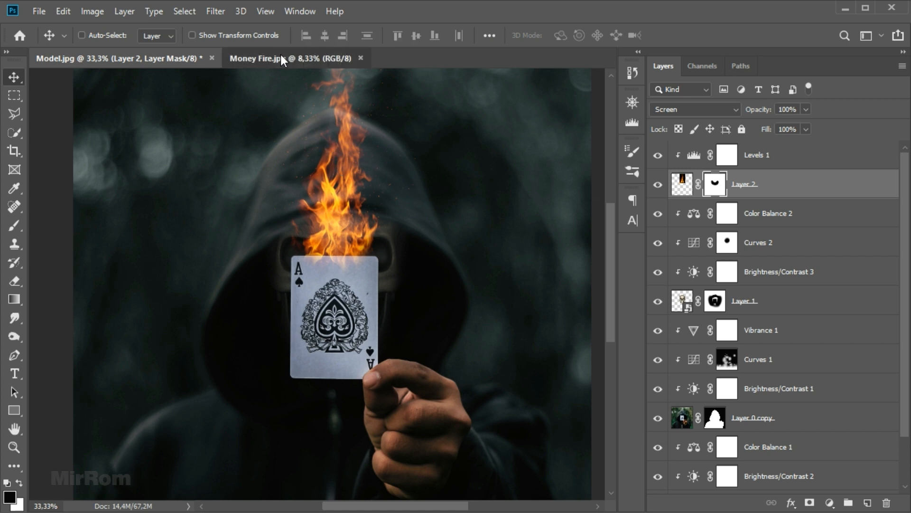
left_click(365, 215, "ctrl")
scroll(362, 202, "up", 3)
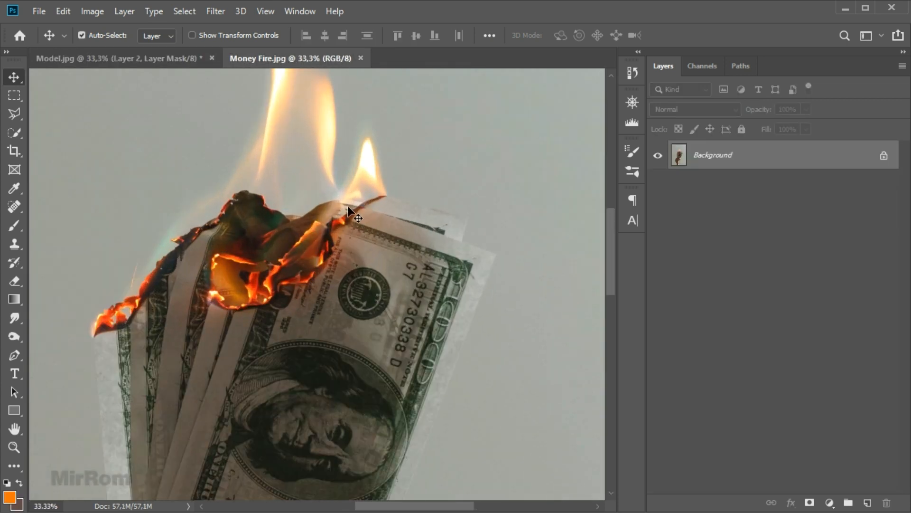
left_click(17, 120)
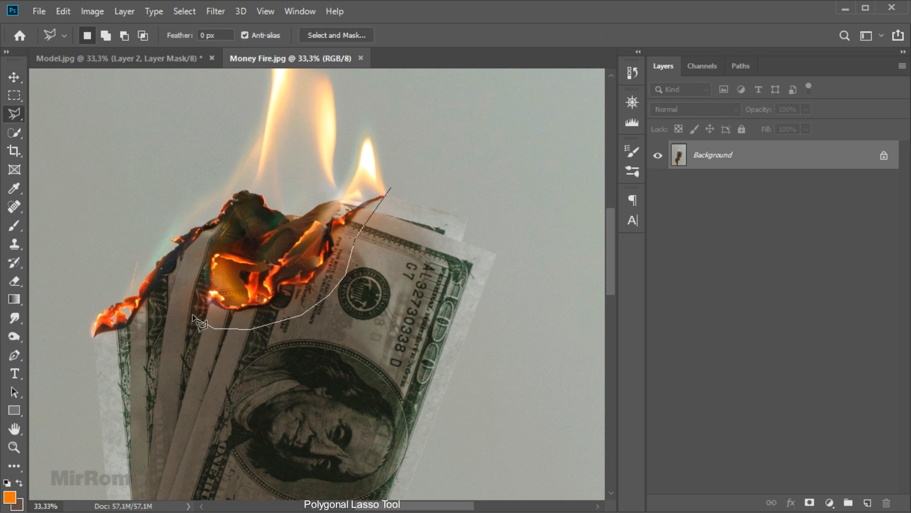
left_click(398, 155)
right_click(312, 155)
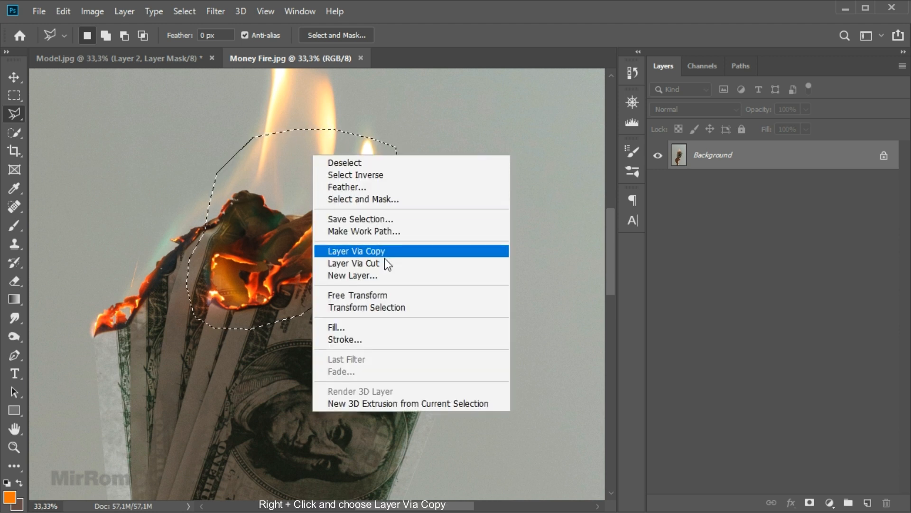
left_click(373, 251)
Bring the copied burning piece into Model.jpg above the Levels adjustment, and close Money Fire.jpg without saving
key("v")
mouse_move(324, 195)
left_mouse_down()
mouse_move(119, 58)
mouse_move(274, 158)
mouse_move(315, 215)
left_mouse_up()
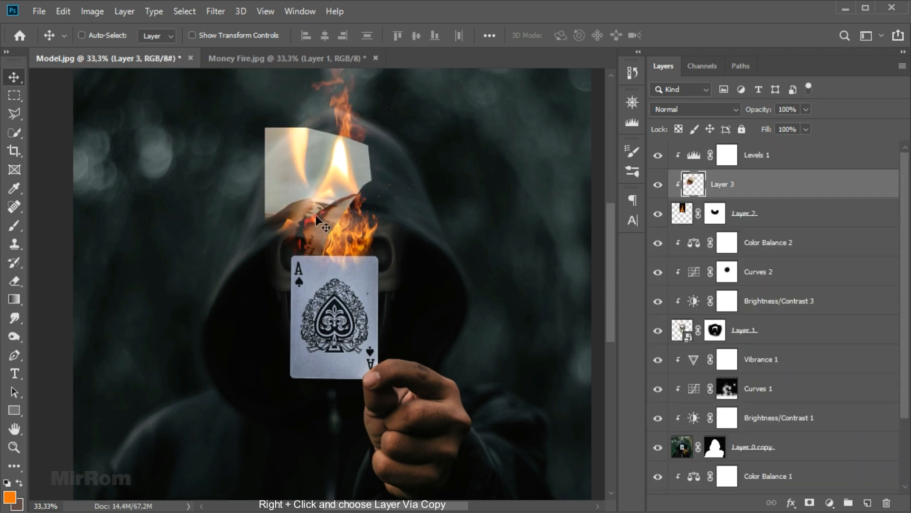
left_click_drag(755, 189, 764, 154)
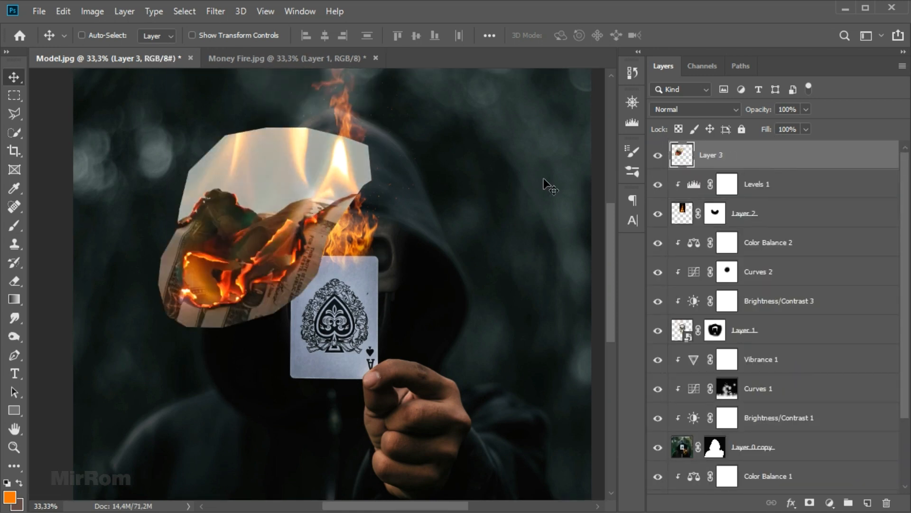
left_click_drag(397, 189, 427, 197)
left_click(375, 58)
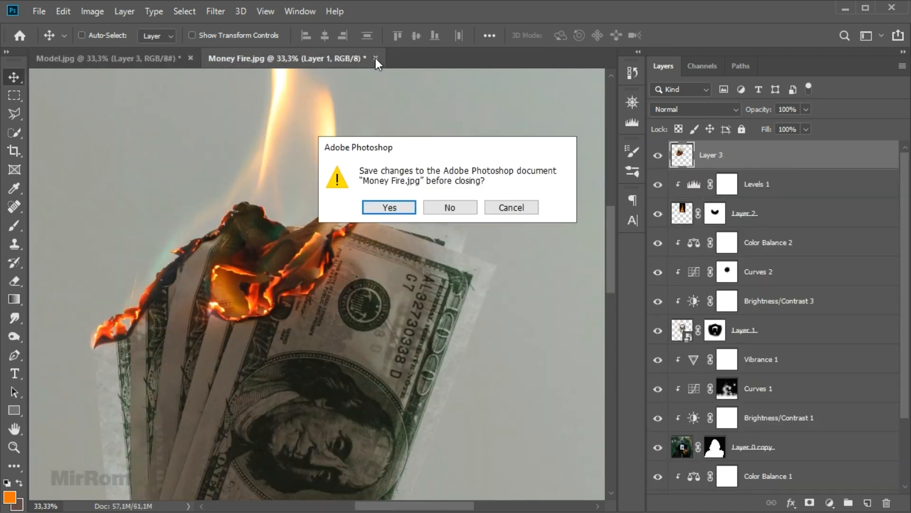
left_click(450, 207)
Scale the burning piece to 43.86% at 73% layer opacity and rotate it about 30.6° over the card's upper edge
key("ctrl+t")
left_click_drag(456, 136, 356, 242)
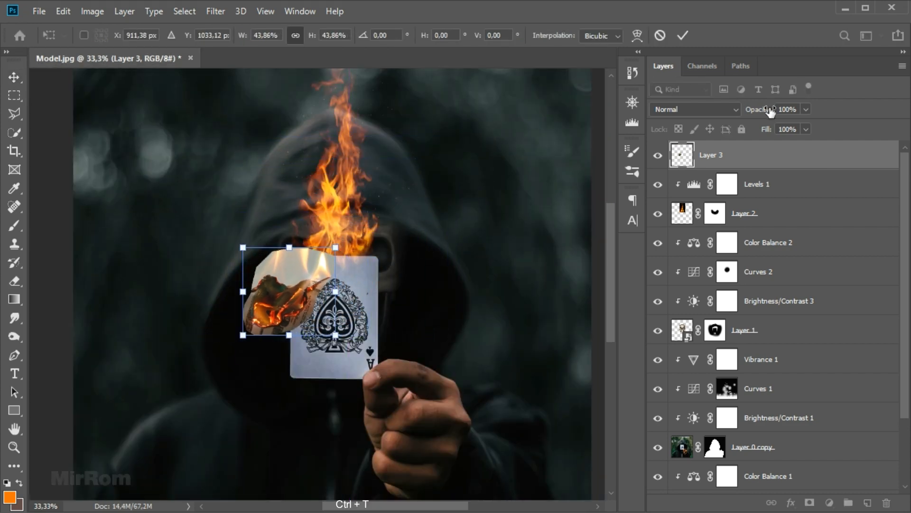
left_click_drag(770, 111, 751, 113)
left_click_drag(318, 267, 360, 231)
key("ctrl+plus")
left_click_drag(454, 181, 475, 251)
left_click_drag(372, 248, 391, 230)
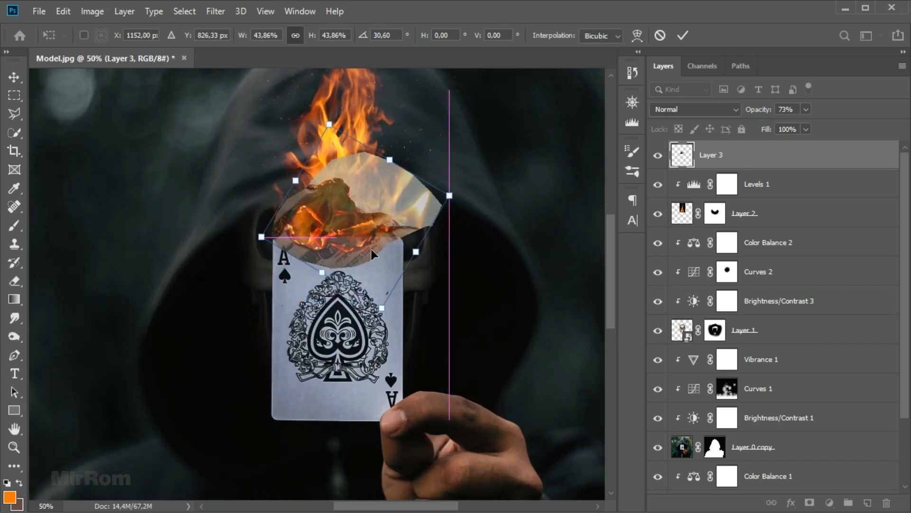
Fit the burning piece closely to the card's upper edge, scaled to 30.37% and rotated 31.54°, and apply the transform
key("ctrl+plus")
key("ctrl+plus")
left_click_drag(361, 189, 361, 203)
left_click_drag(549, 154, 457, 176)
left_click_drag(343, 178, 366, 178)
left_click_drag(527, 178, 529, 181)
left_click_drag(389, 187, 389, 178)
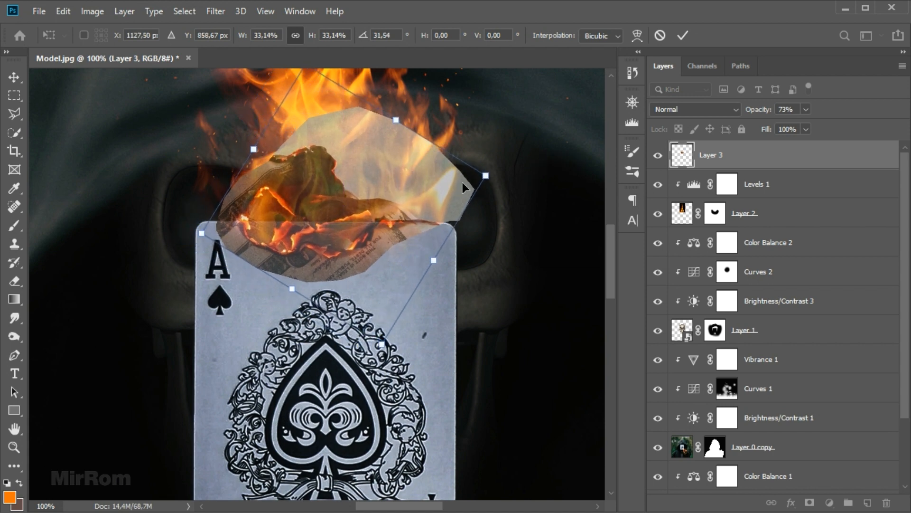
left_click_drag(485, 177, 472, 178)
left_click_drag(197, 232, 209, 228)
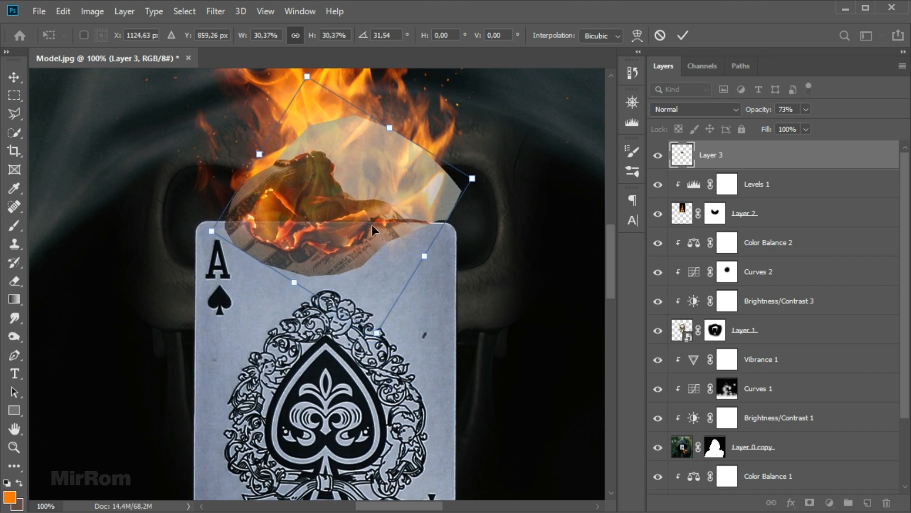
left_click(682, 36)
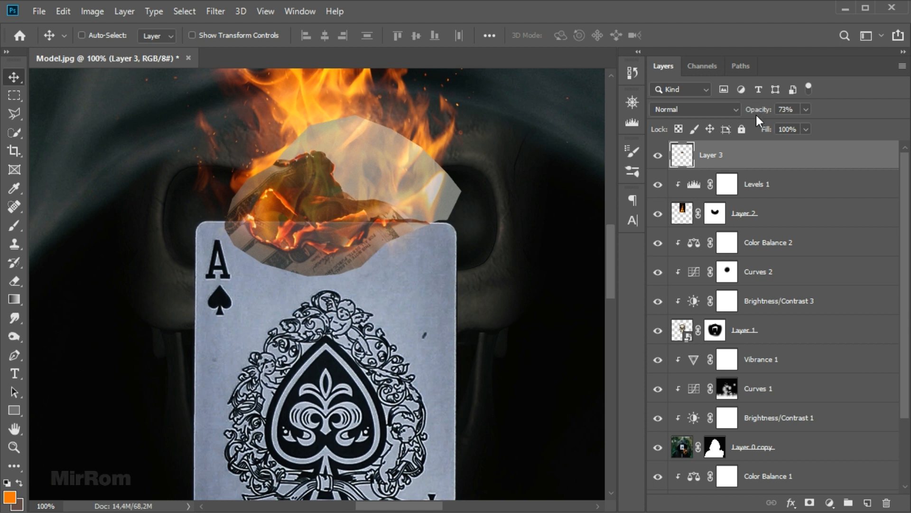
Restore Layer 3 to 100% opacity, add a layer mask and start hiding the pale background above the burning edge with a smaller brush
left_click_drag(759, 114, 820, 116)
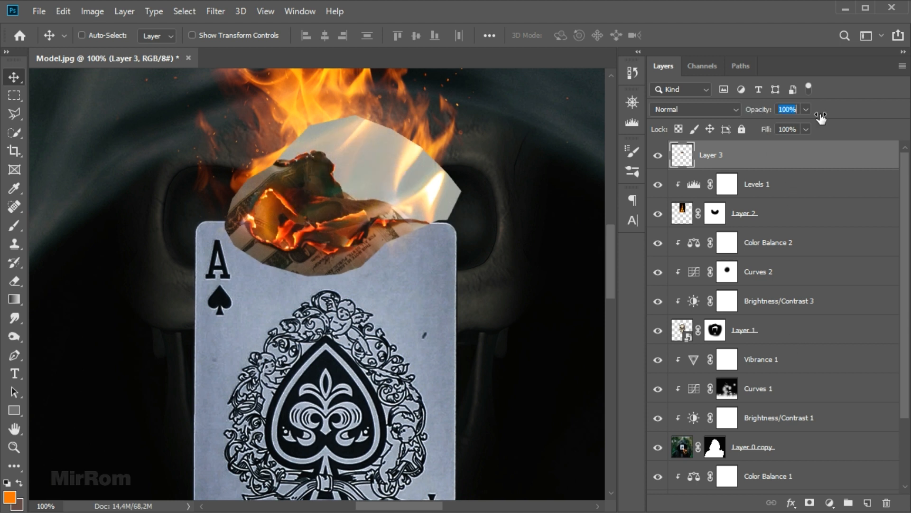
left_click(810, 502)
key("b")
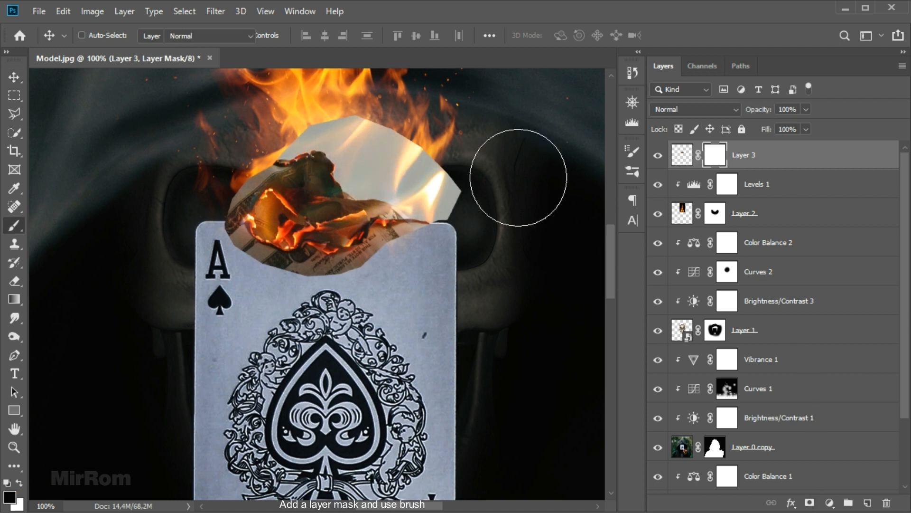
key("bracketleft")
key("bracketleft")
key("bracketleft")
key("bracketleft")
key("bracketleft")
mouse_move(458, 149)
left_mouse_down()
mouse_move(460, 174)
mouse_move(368, 138)
mouse_move(338, 137)
mouse_move(334, 173)
mouse_move(408, 182)
mouse_move(454, 202)
mouse_move(400, 199)
mouse_move(424, 203)
left_mouse_up()
Mask out the remaining background and charred paper above the burning edge with a size 90 brush, reduced to 70
key("bracketright")
key("bracketright")
key("bracketright")
key("bracketleft")
key("bracketleft")
key("bracketleft")
key("bracketright")
mouse_move(297, 145)
left_mouse_down()
mouse_move(266, 156)
mouse_move(308, 156)
mouse_move(271, 149)
mouse_move(303, 171)
mouse_move(257, 179)
left_mouse_up()
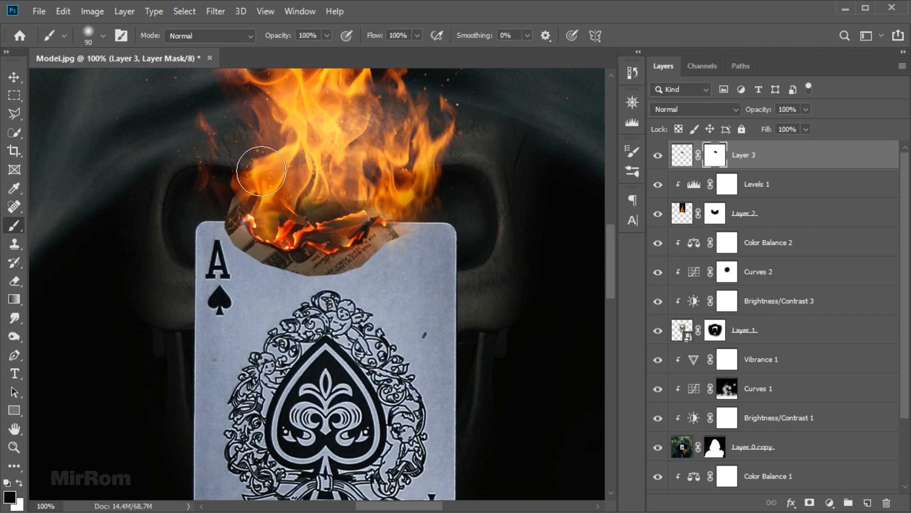
key("bracketleft")
key("bracketleft")
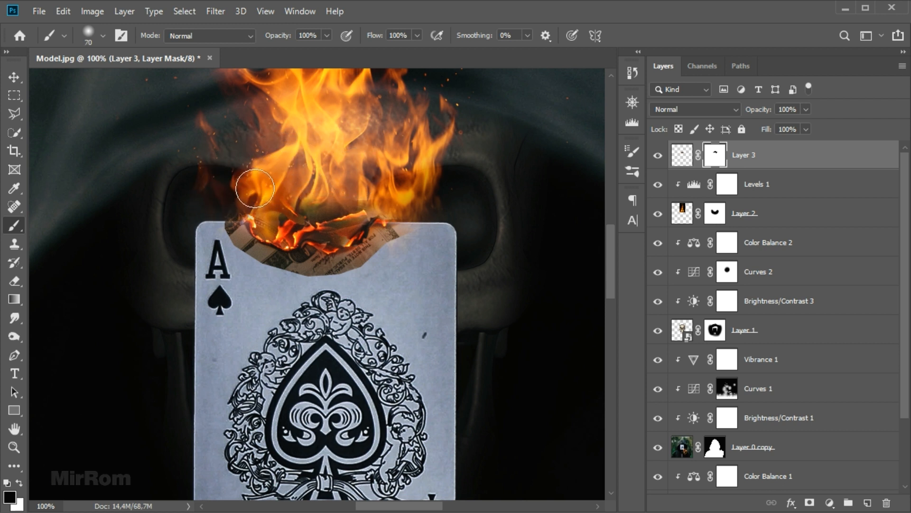
Mask out the banknote paper below the burning edge with a 14% hardness brush at 70% opacity, reducing it to size 40
right_click(382, 130)
left_click_drag(469, 195, 471, 195)
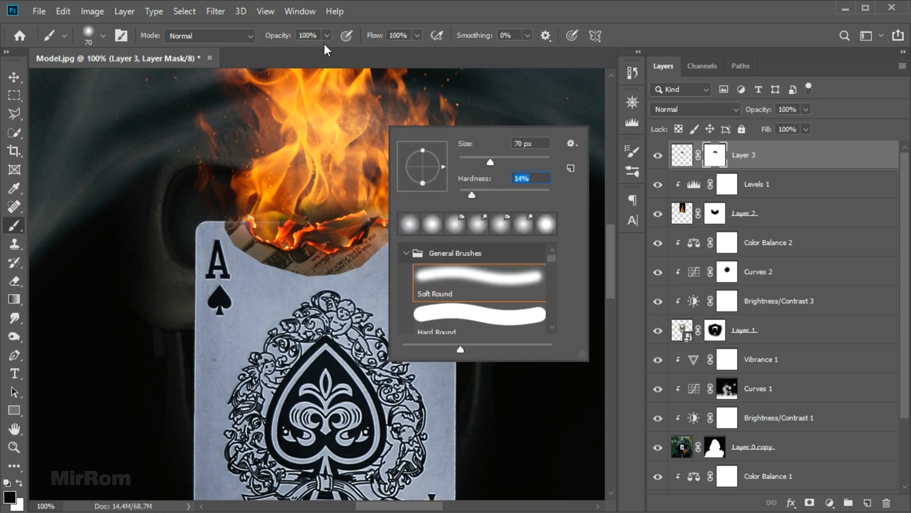
left_click(326, 35)
left_click_drag(331, 51, 306, 51)
key("bracketright")
mouse_move(220, 241)
left_mouse_down()
mouse_move(261, 284)
mouse_move(241, 271)
mouse_move(302, 280)
left_mouse_up()
key("bracketleft")
key("bracketleft")
key("bracketleft")
key("bracketleft")
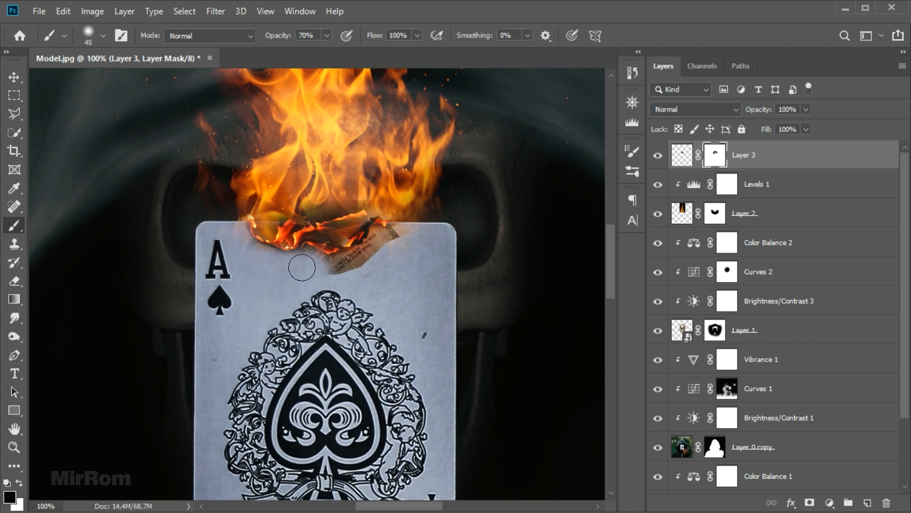
mouse_move(253, 276)
left_mouse_down()
mouse_move(378, 258)
mouse_move(322, 272)
left_mouse_up()
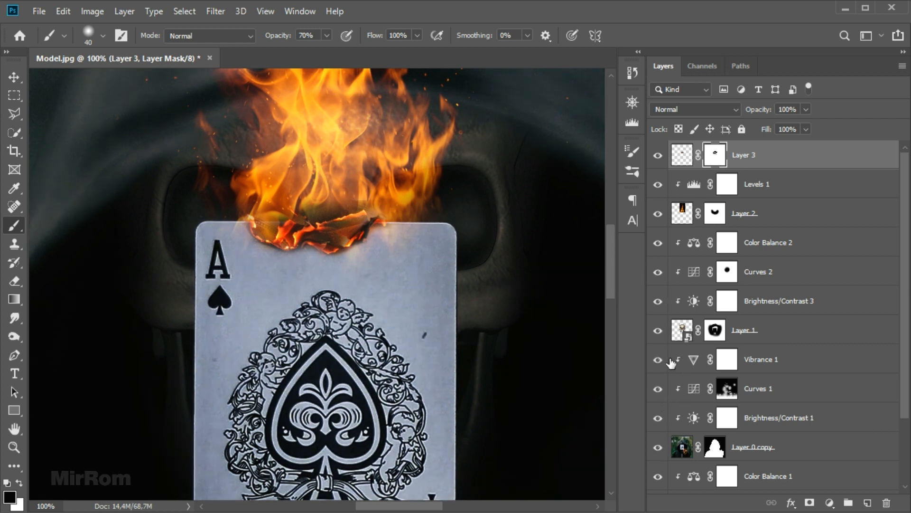
Toggle the visibility of Layer 0 copy to check what the figure layer contributes
scroll(671, 363, "down", 2)
scroll(673, 383, "down", 1)
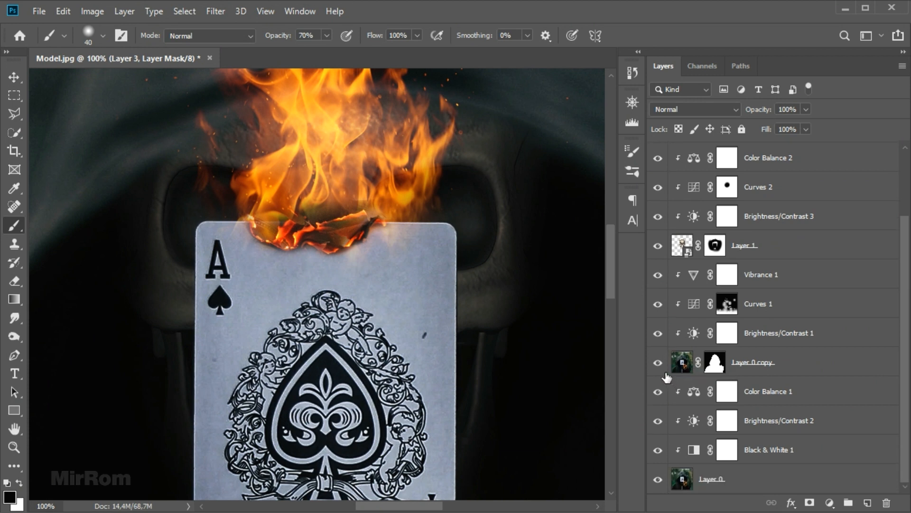
left_click(659, 364)
left_click(659, 364)
scroll(466, 350, "down", 2)
scroll(465, 350, "up", 1)
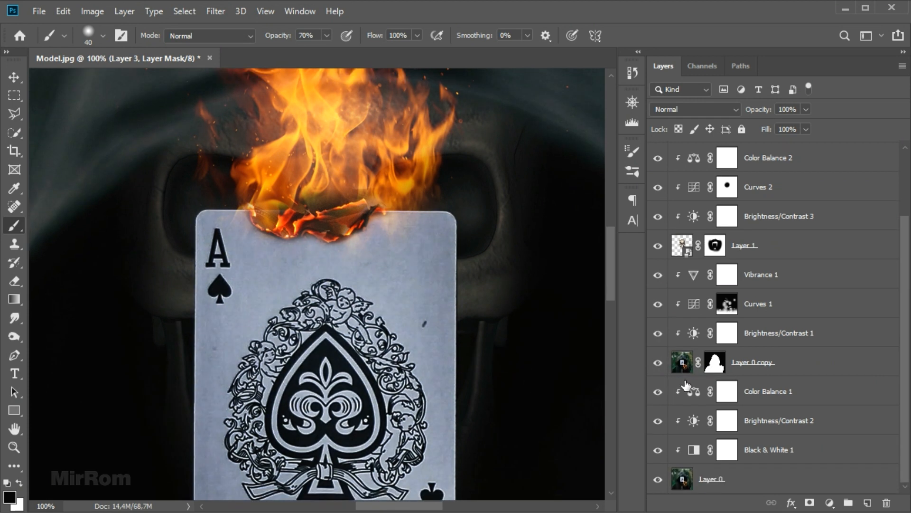
Examine the burnt card edge up close at 300% and check how it blends in the whole composition
left_click(715, 373)
key("v")
key("ctrl+plus")
key("ctrl+plus")
scroll(693, 283, "up", 3)
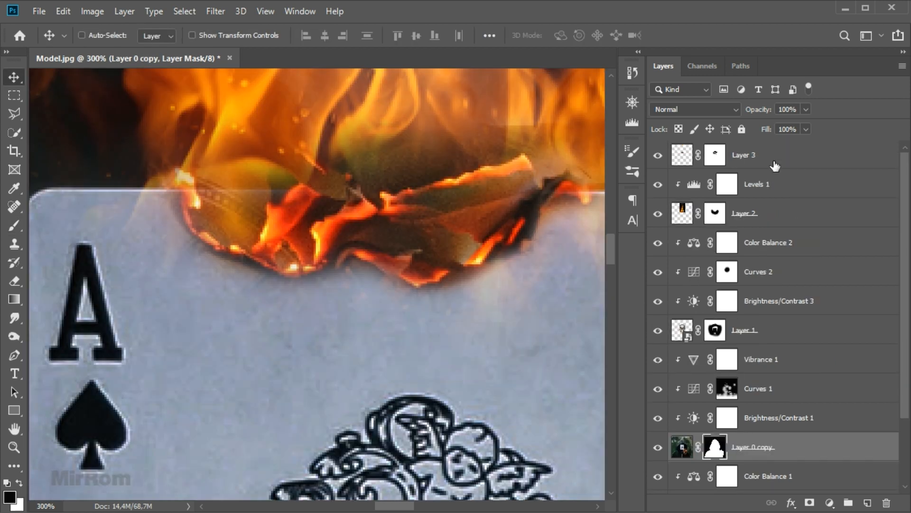
left_click(681, 157)
left_click(716, 159)
key("ctrl+minus")
key("ctrl+minus")
key("ctrl+minus")
key("ctrl+minus")
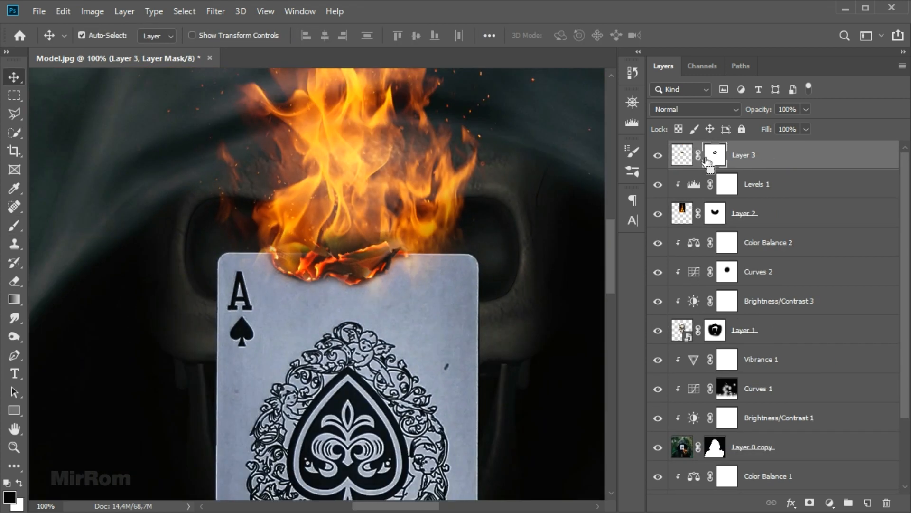
key("ctrl+minus")
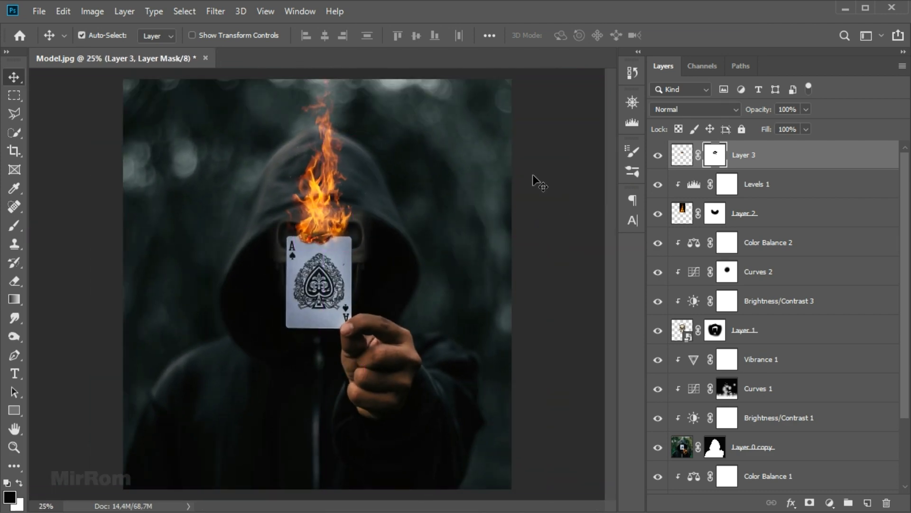
key("ctrl+minus")
Add a Solid Color fill layer and move it beneath Layer 0 as the lowest layer
scroll(757, 346, "down", 3)
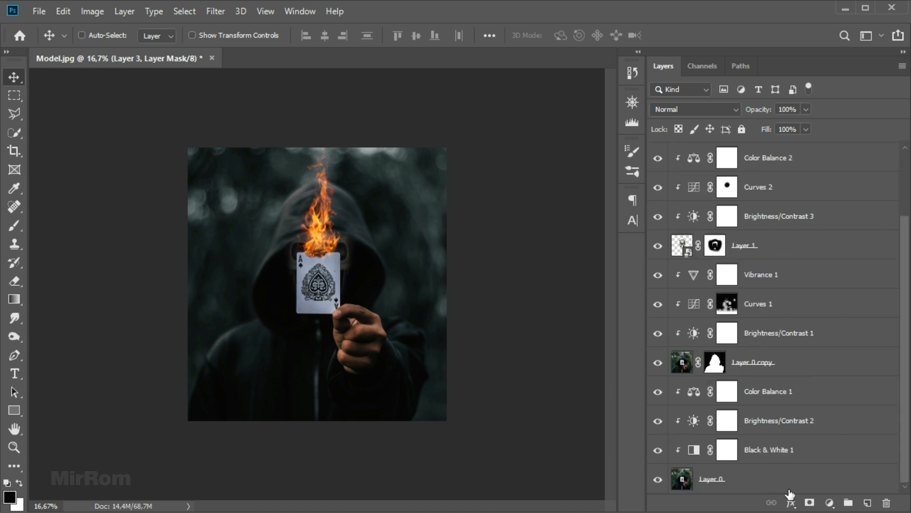
left_click(806, 481)
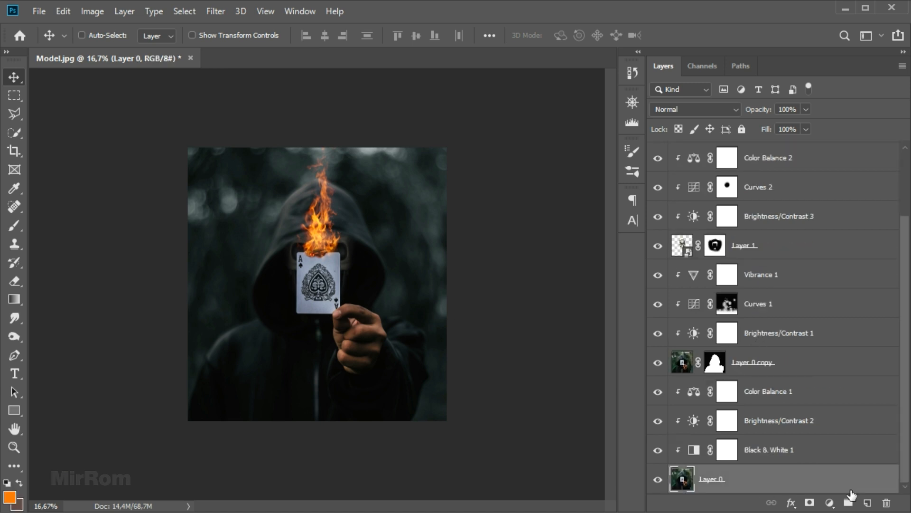
left_click(829, 503)
left_click(845, 254)
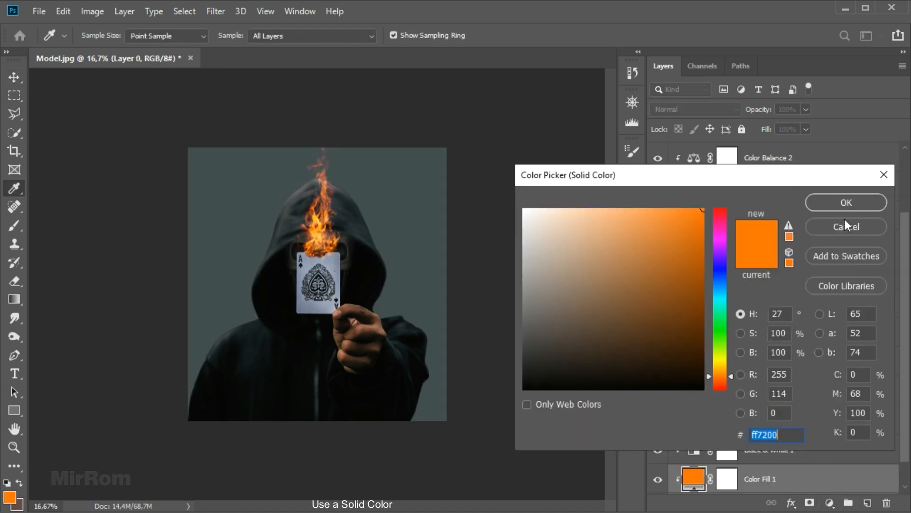
left_click(847, 202)
scroll(768, 476, "down", 1)
left_click_drag(769, 463, 740, 489)
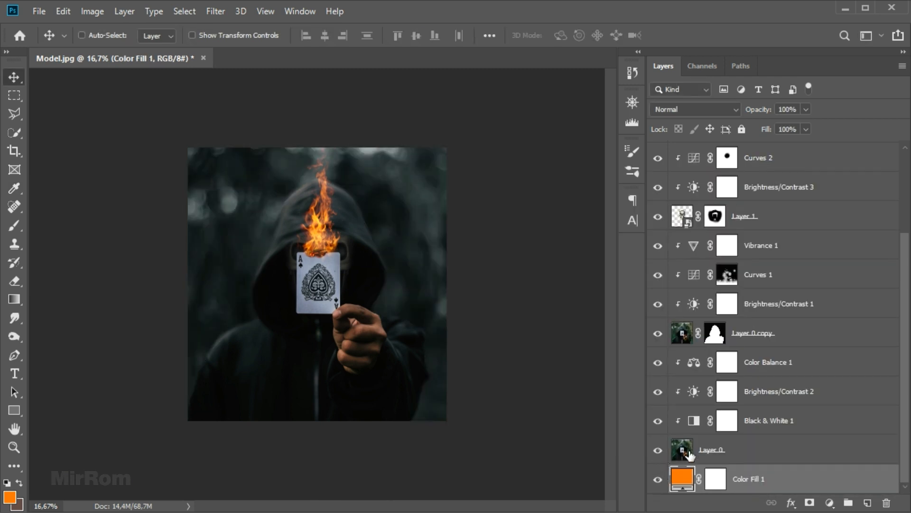
Change the solid color fill to dark grey #131313
left_click(690, 456)
double_click(682, 479)
left_click(523, 368)
left_click_drag(522, 367, 511, 378)
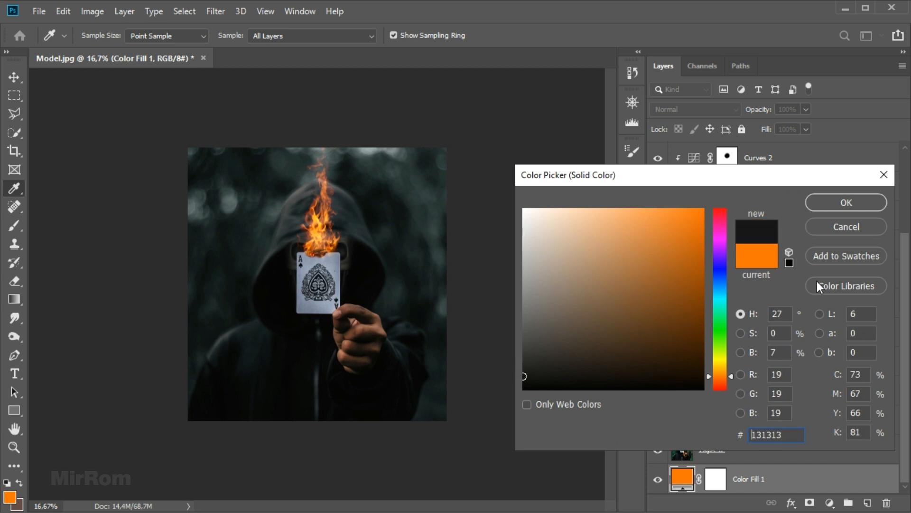
left_click(847, 202)
Add a layer mask to Layer 0 and fade the upper background with a linear black-to-transparent gradient, undoing an unwanted pass
left_click(674, 455)
left_click(659, 456)
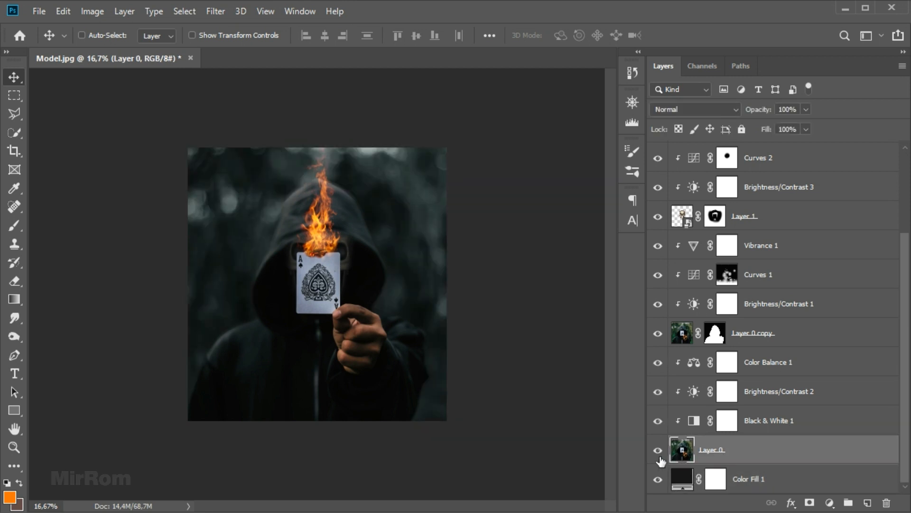
left_click(659, 456)
left_click(808, 502)
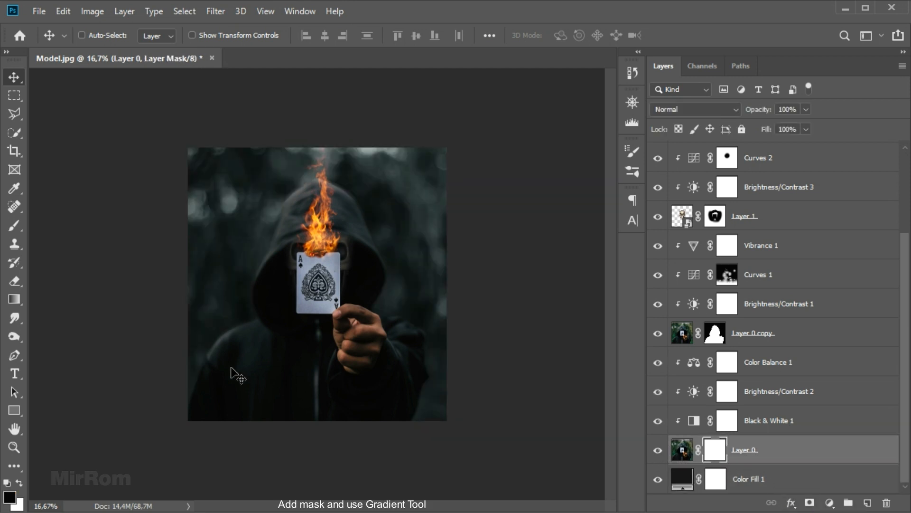
mouse_move(14, 299)
left_mouse_down()
mouse_move(45, 315)
mouse_move(29, 300)
mouse_move(45, 299)
left_mouse_up()
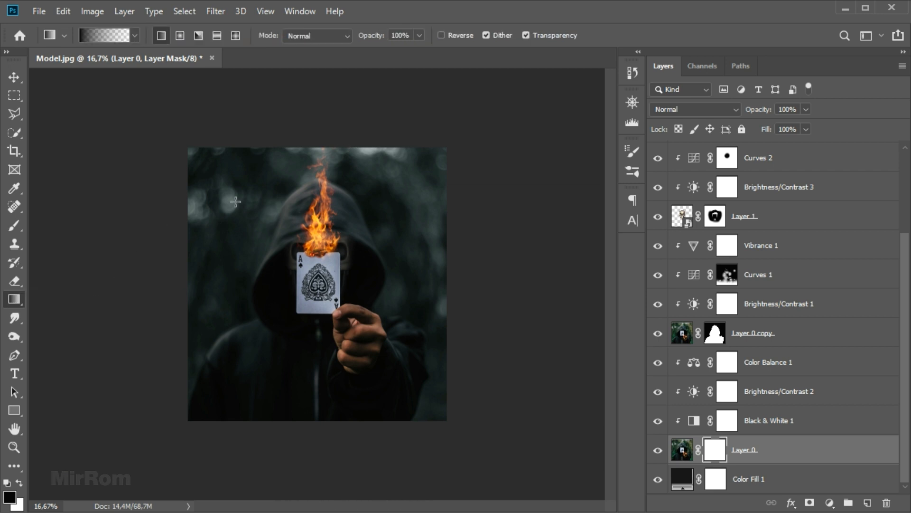
left_click_drag(321, 141, 342, 232)
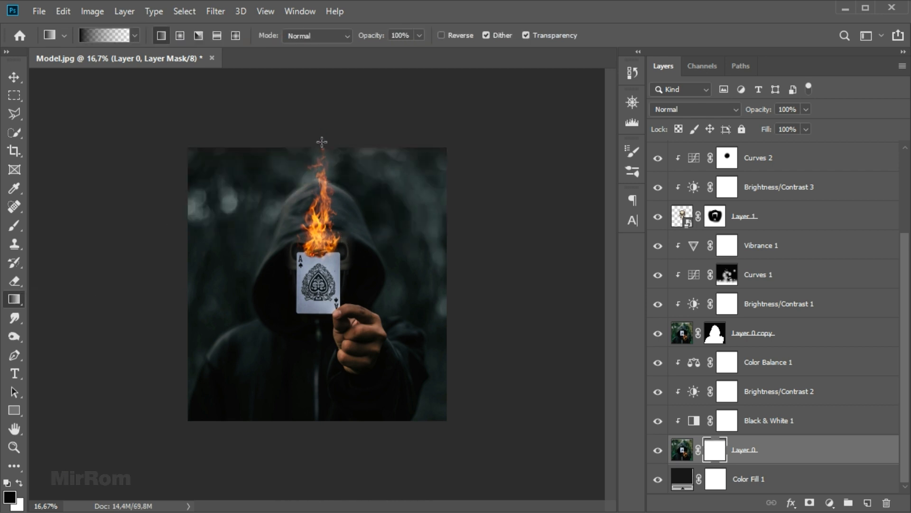
left_click_drag(325, 145, 335, 297)
key("ctrl+z")
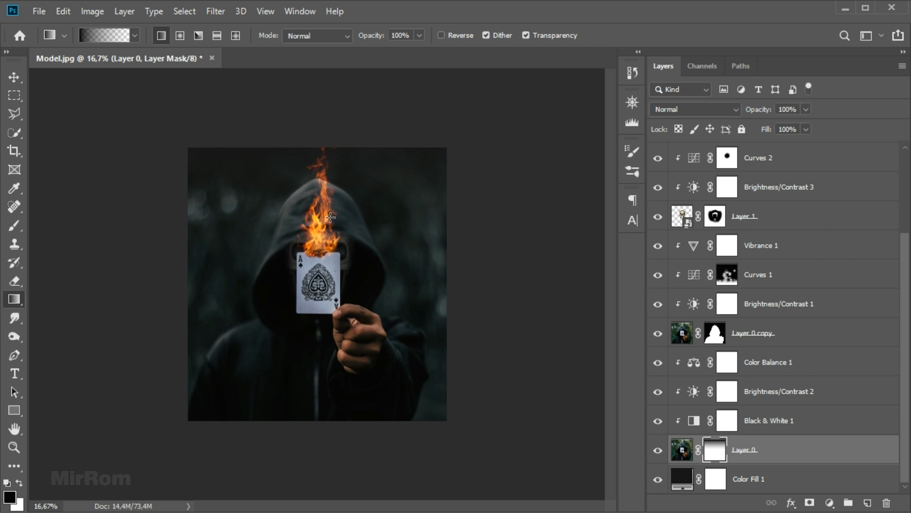
Redo the black-to-transparent gradients on Layer 0's mask, fading the background from above down to the card and in from both sides
key("ctrl+z")
left_click_drag(320, 120, 329, 175)
key("ctrl+z")
left_click_drag(331, 268, 330, 268)
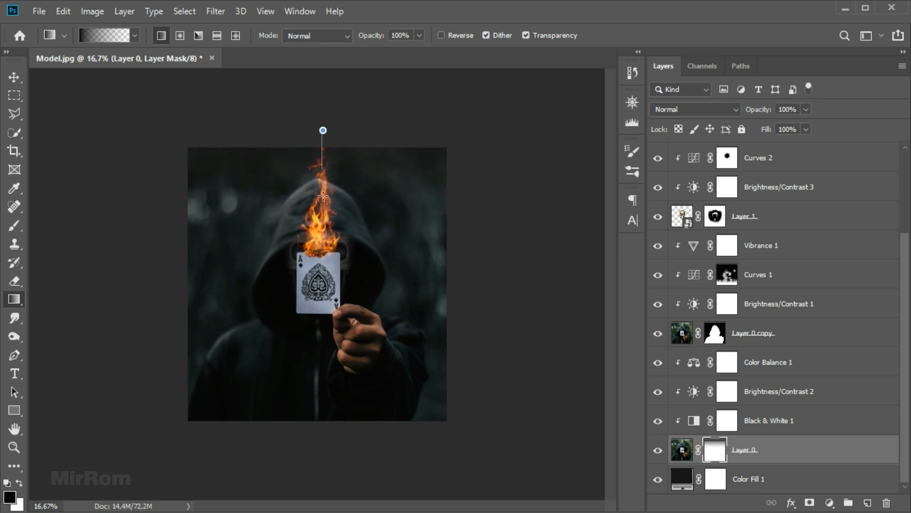
left_click_drag(324, 195, 322, 309)
left_click_drag(318, 132, 312, 314)
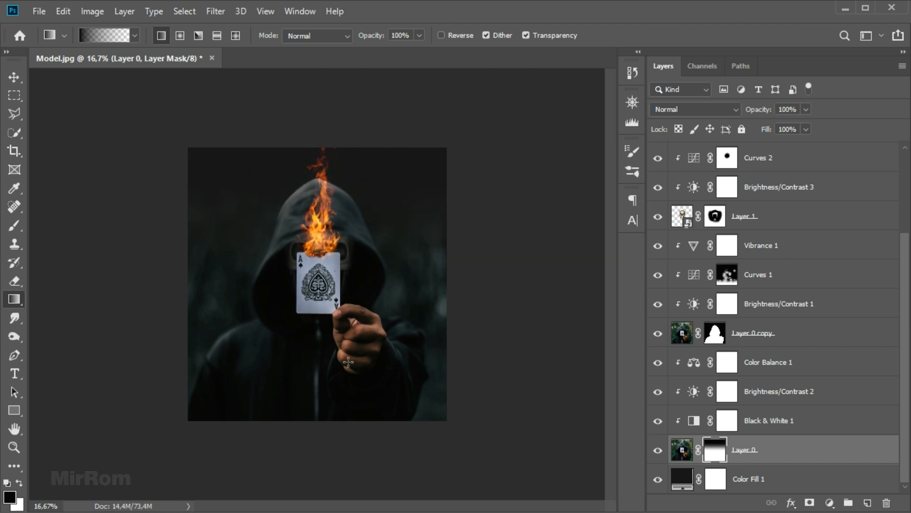
left_click_drag(218, 366, 223, 366)
left_click_drag(559, 360, 399, 361)
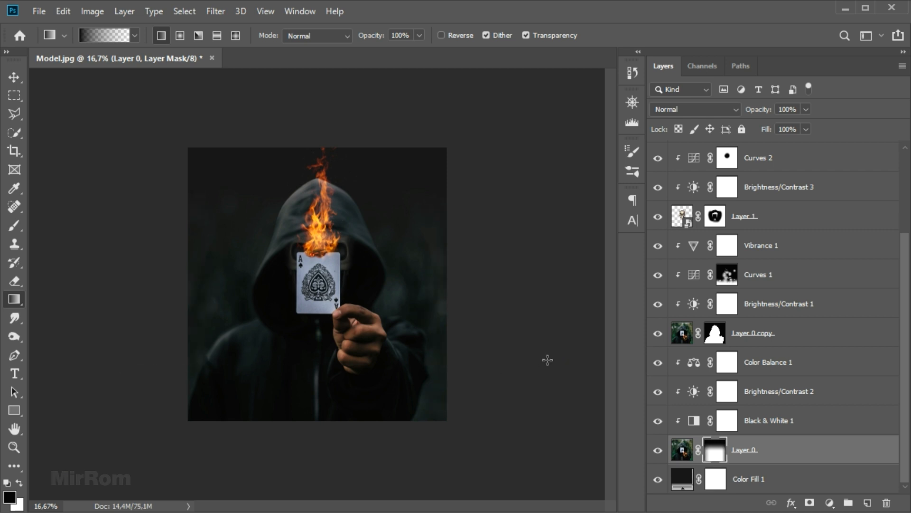
Change the Color Fill 1 layer's color to a darker grey, #0d0d0d
double_click(681, 480)
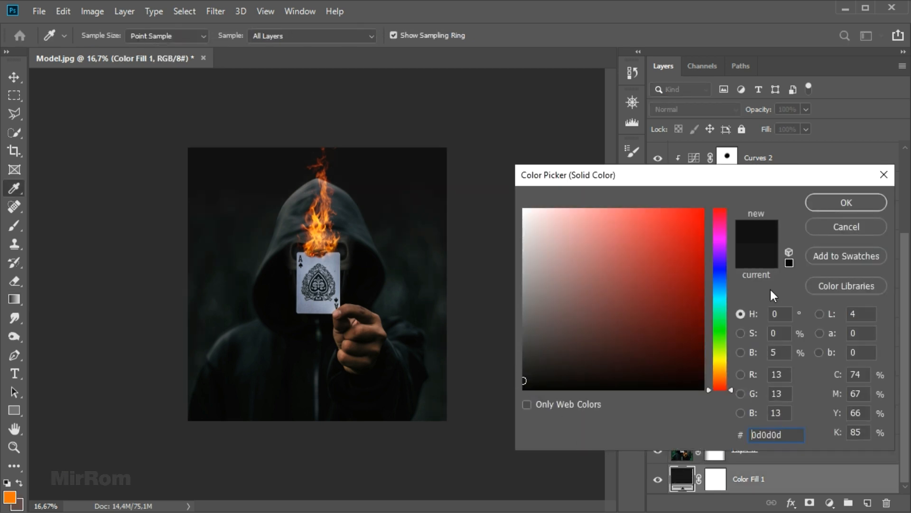
left_click(836, 229)
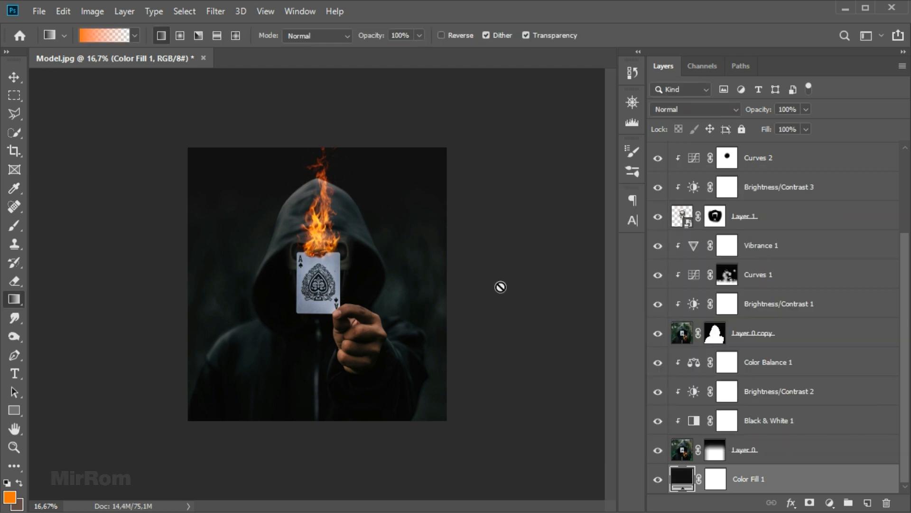
Paint white on Layer 0's mask with a large soft brush at 59% opacity to restore the background around the hood
left_click(716, 451)
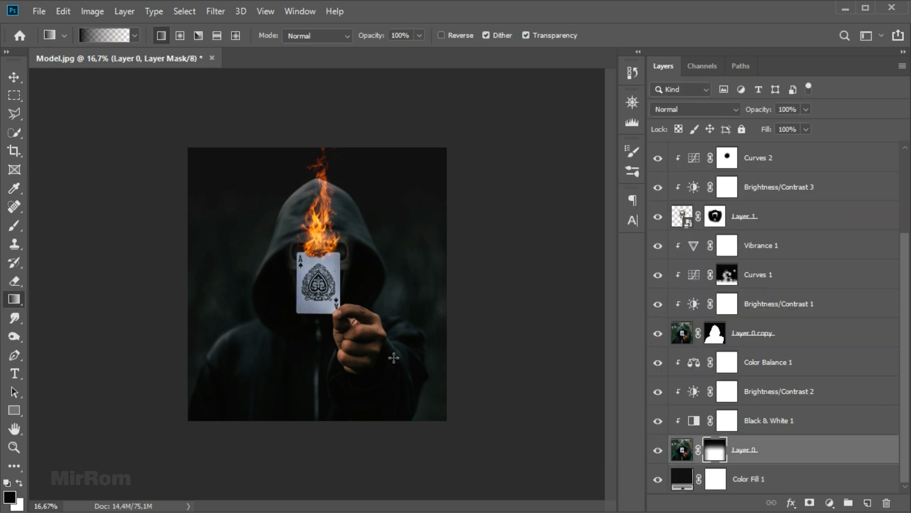
key("b")
key("bracketright")
key("bracketright")
key("bracketright")
key("bracketright")
key("bracketright")
left_click(19, 483)
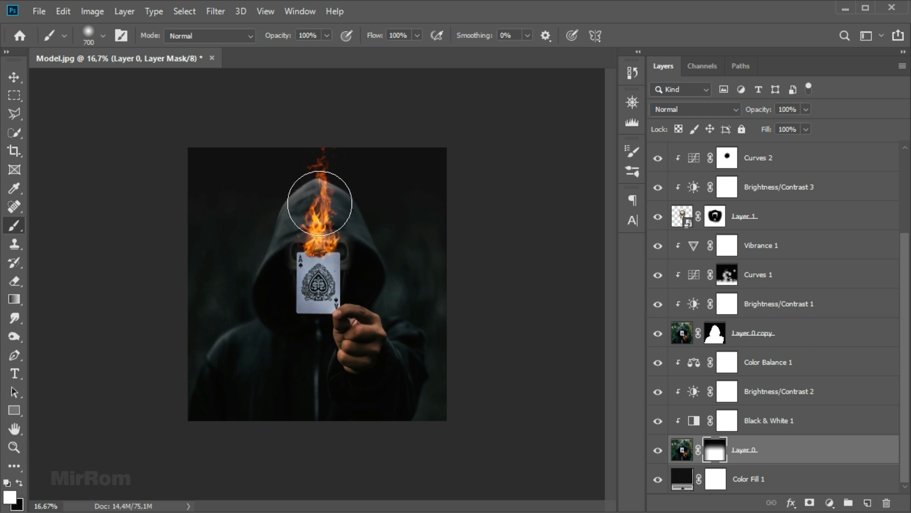
right_click(360, 208)
left_click(327, 37)
mouse_move(326, 42)
left_mouse_down()
mouse_move(301, 92)
mouse_move(299, 167)
mouse_move(314, 208)
left_mouse_up()
key("bracketright")
key("bracketright")
key("bracketright")
key("bracketright")
key("bracketright")
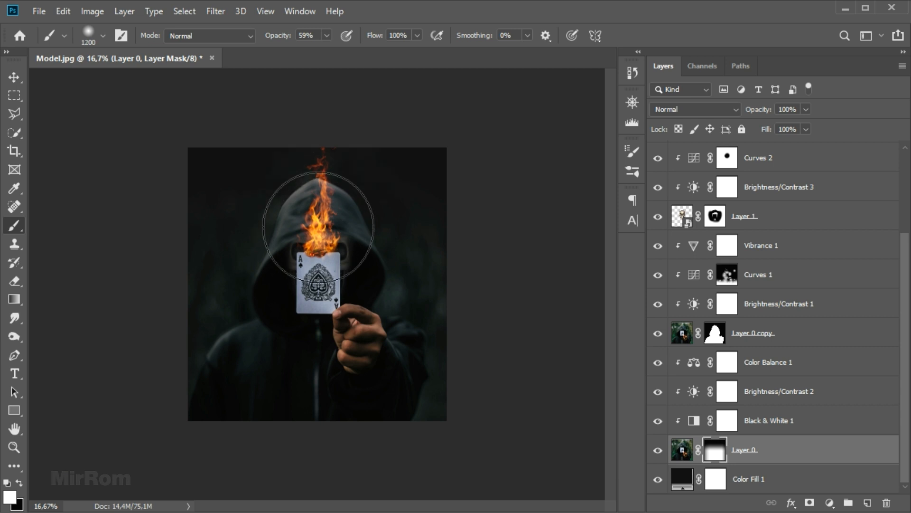
key("bracketright")
left_click(323, 226)
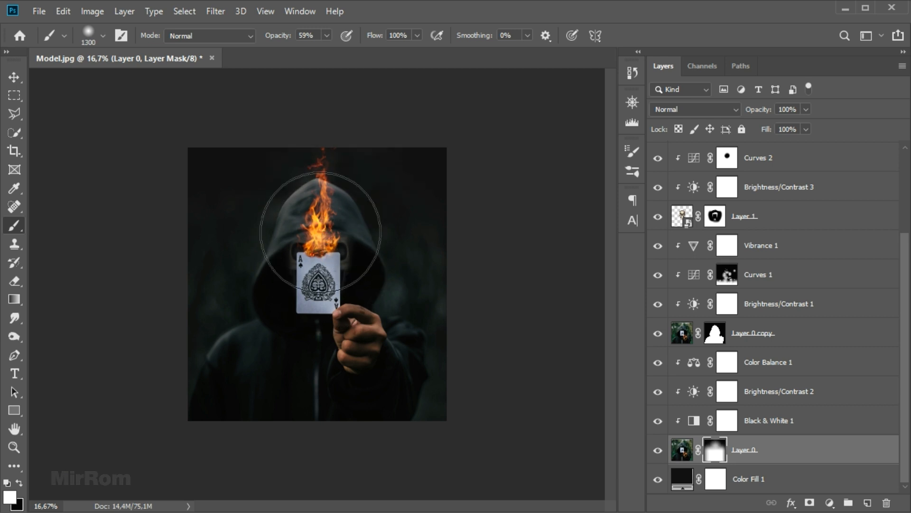
key("bracketleft")
left_click(324, 244)
left_click(373, 291)
left_click(281, 282)
left_click(352, 272)
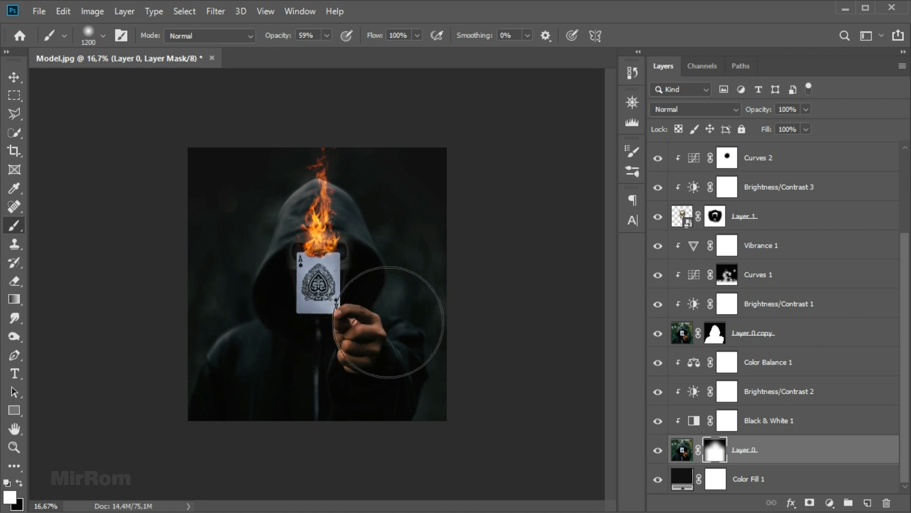
Paint black on Layer 0's mask at 100% brush opacity to hide the original card edge behind the flames
key("ctrl+plus")
key("ctrl+plus")
left_click(19, 483)
key("bracketleft")
key("bracketleft")
key("bracketleft")
key("bracketleft")
key("bracketleft")
key("bracketleft")
key("bracketleft")
key("bracketleft")
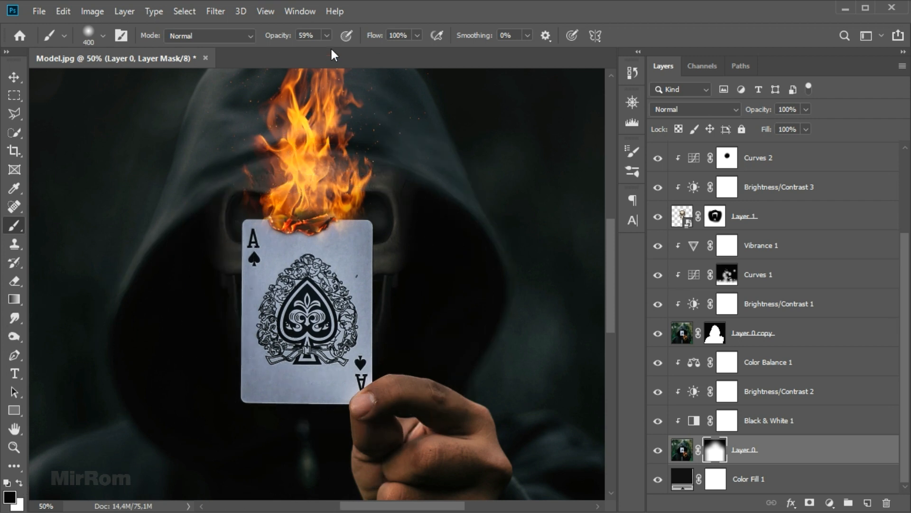
left_click(326, 37)
left_click(354, 52)
left_click(20, 483)
left_click(19, 483)
key("bracketleft")
key("bracketleft")
key("bracketleft")
Compare with Layer 0 copy hidden and shown, and paint black on its mask to remove the card's leftover edge within the burnt area
left_click(659, 332)
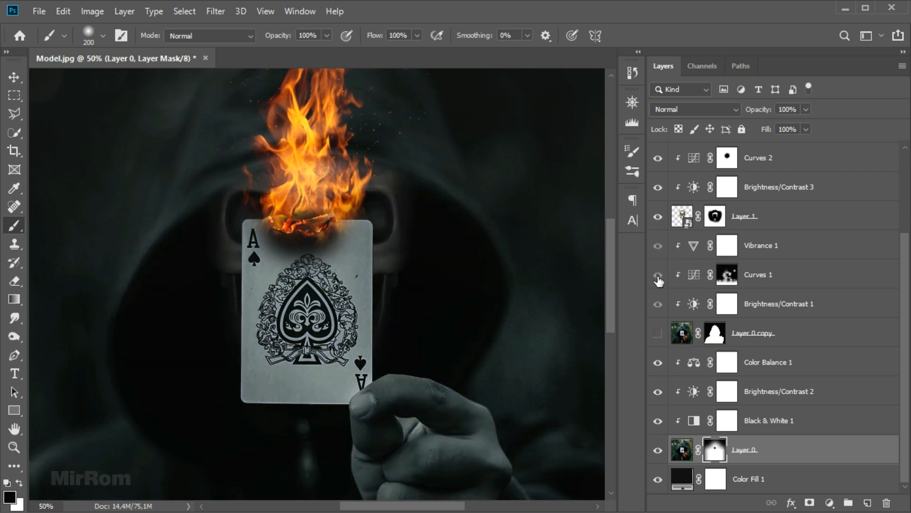
left_click(658, 333)
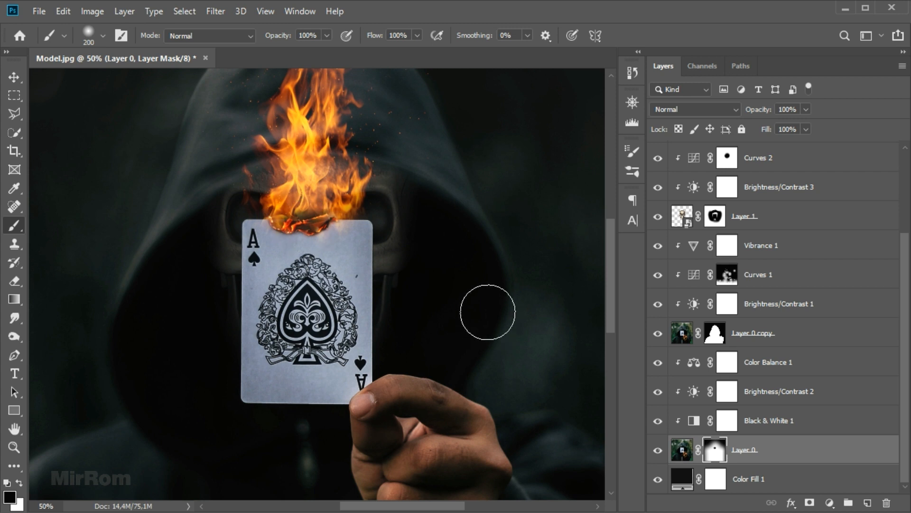
key("v")
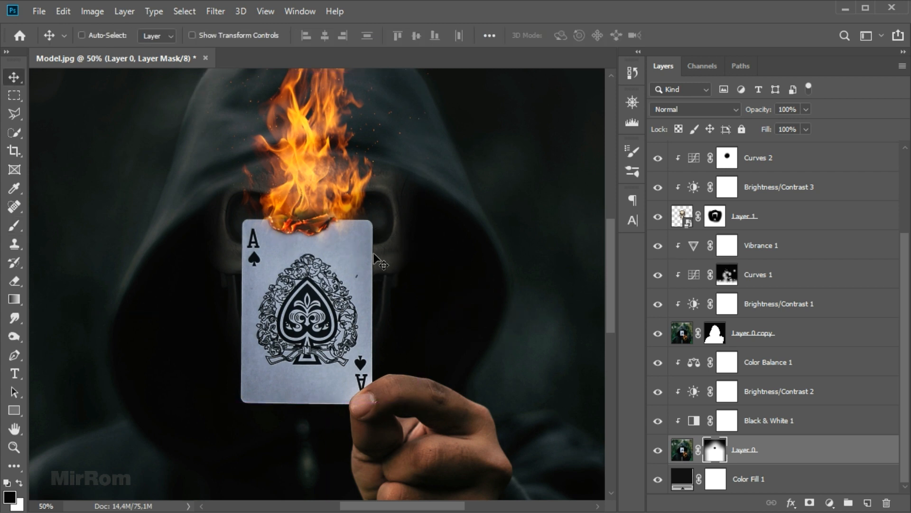
scroll(380, 262, "up", 1)
left_click(658, 333)
left_click(658, 333)
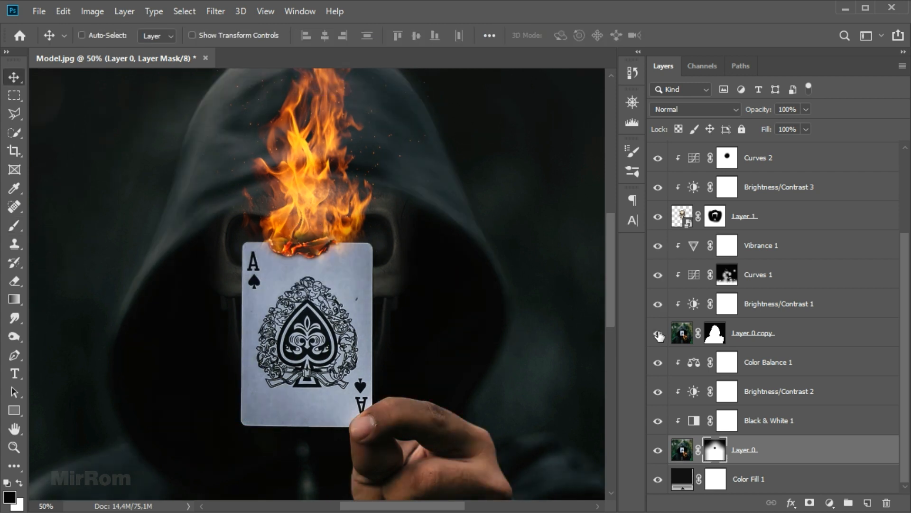
left_click(716, 338)
scroll(294, 242, "up", 2)
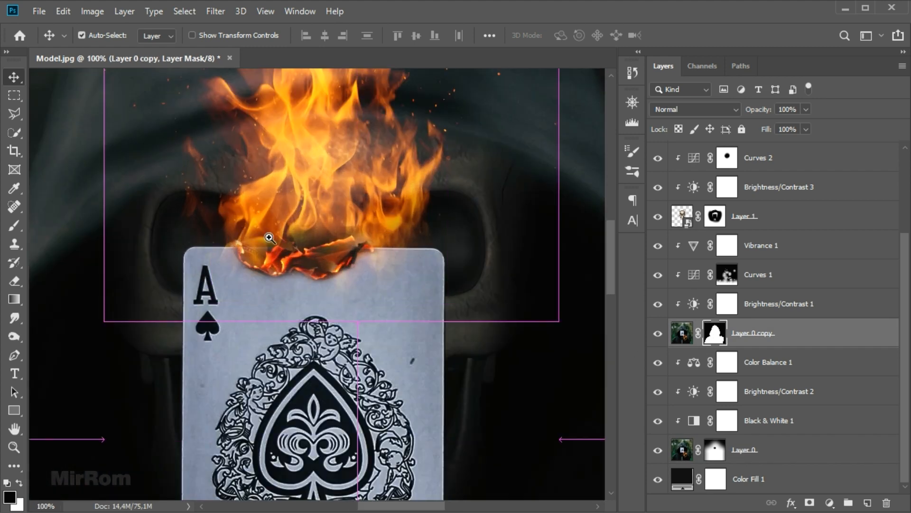
key("b")
key("bracketleft")
key("bracketleft")
key("bracketleft")
key("bracketleft")
key("bracketleft")
key("bracketleft")
key("bracketleft")
key("bracketleft")
key("bracketleft")
key("bracketleft")
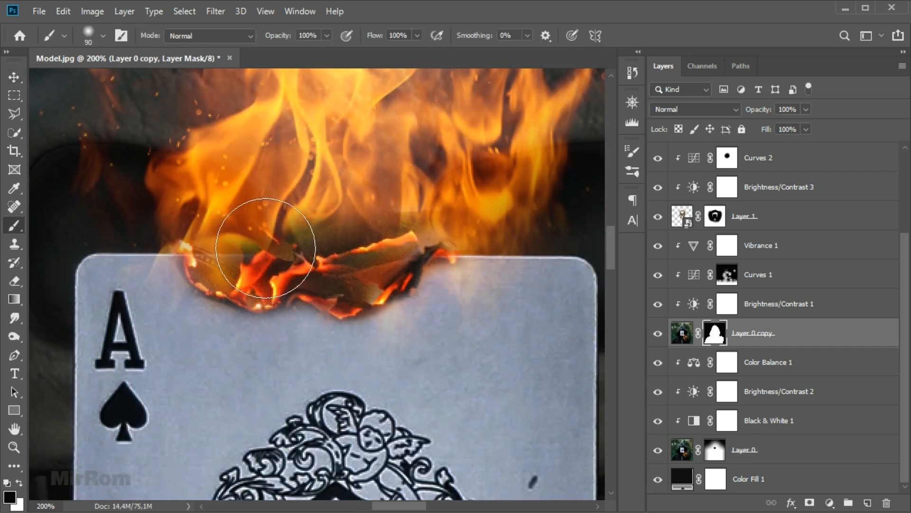
mouse_move(240, 256)
left_mouse_down()
mouse_move(201, 256)
mouse_move(304, 268)
mouse_move(388, 255)
mouse_move(340, 271)
mouse_move(395, 269)
left_mouse_up()
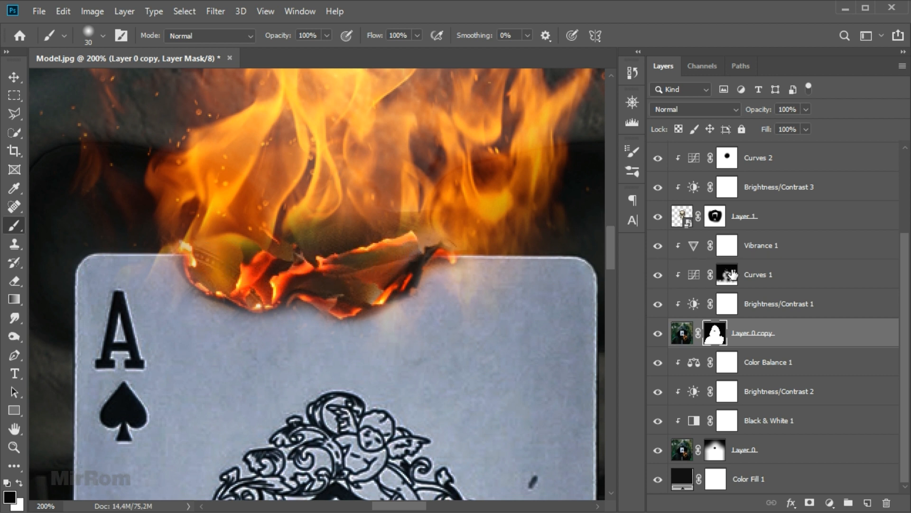
Soften the left part of the burnt paper by painting black on Layer 3's mask with a small brush at 52% opacity
scroll(728, 275, "up", 3)
left_click(657, 155)
left_click(658, 155)
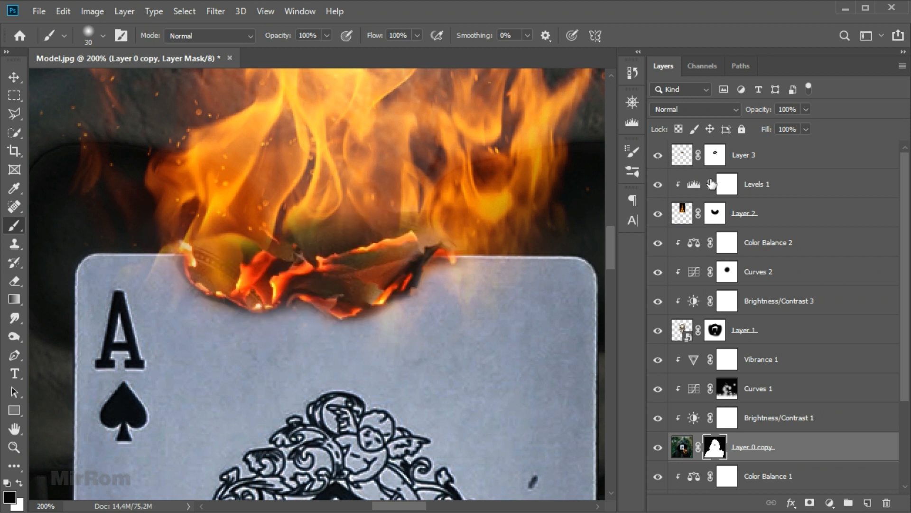
left_click(715, 156)
key("bracketleft")
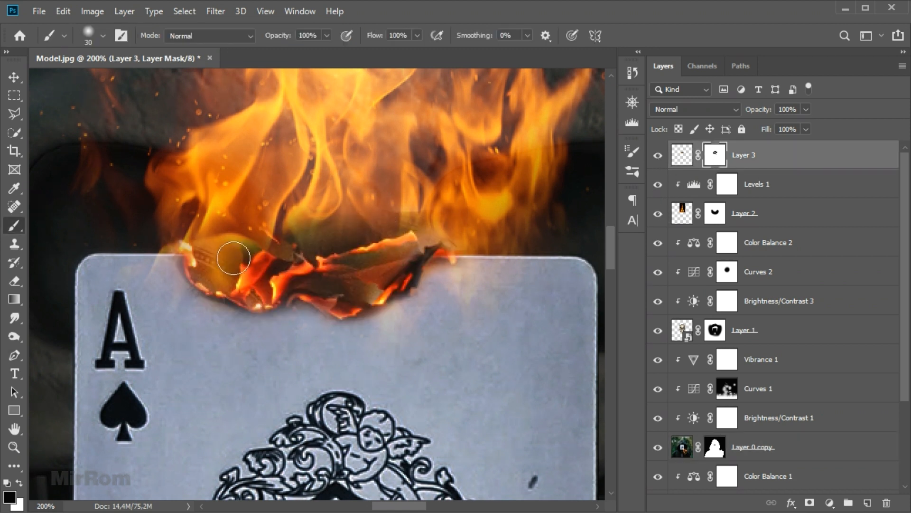
left_click_drag(327, 36, 300, 54)
left_click_drag(231, 289, 206, 256)
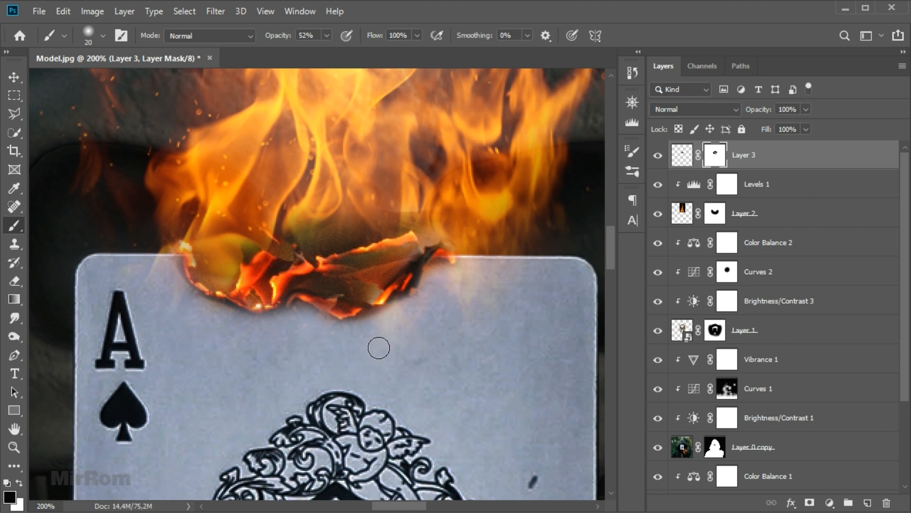
scroll(379, 348, "down", 5)
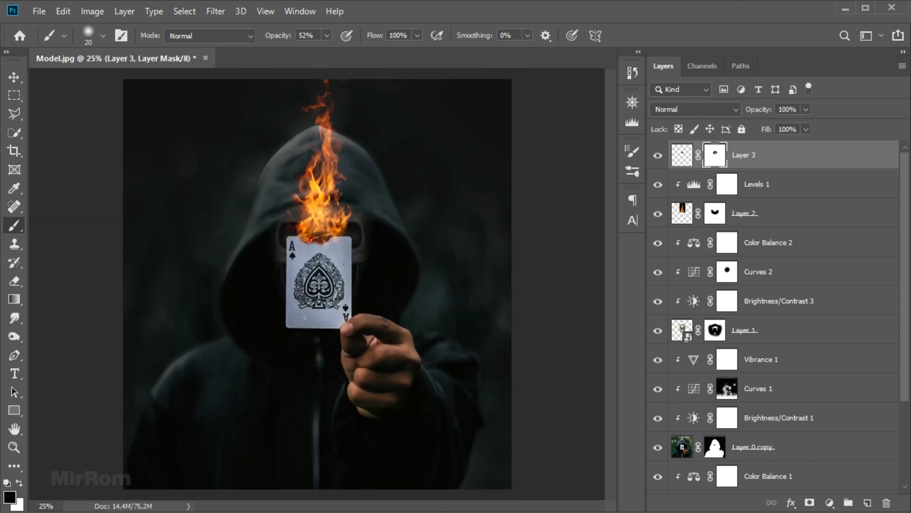
Add a new empty layer above Color Balance 2, directly beneath the fire on Layer 2
key("v")
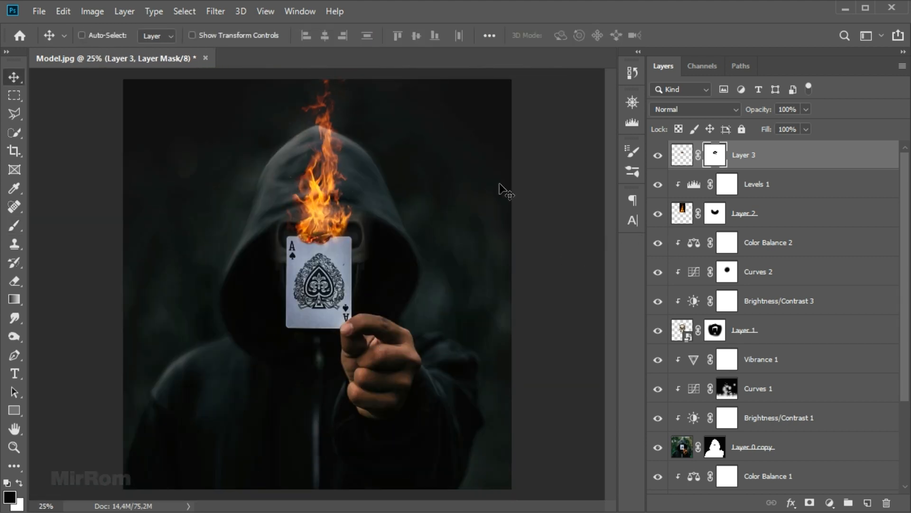
left_click(655, 214)
left_click(655, 214)
left_click(703, 244)
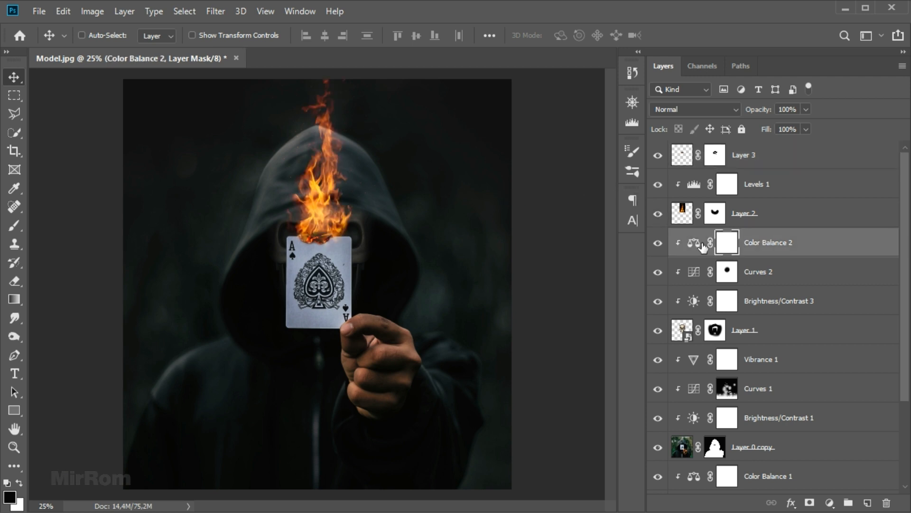
left_click(656, 218)
left_click(868, 502)
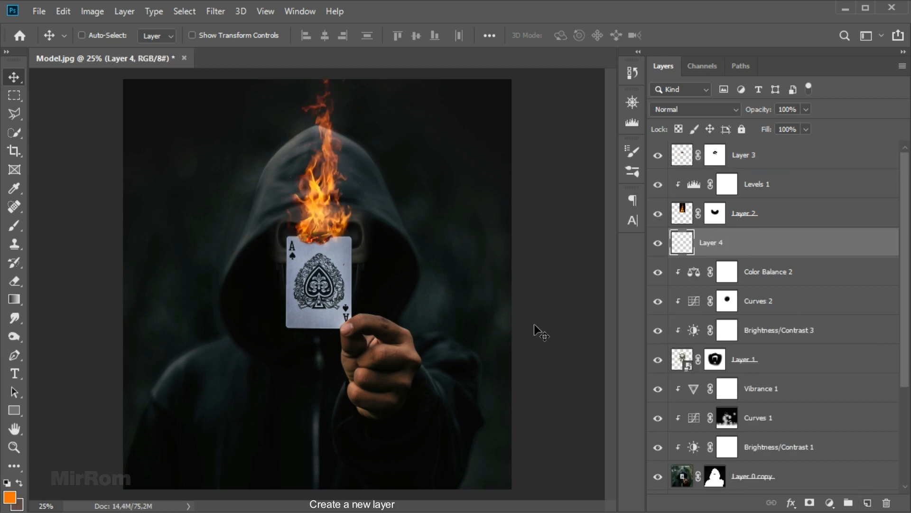
Paint a soft orange glow behind the flames on Layer 4 with an 800 px brush at 100% opacity, undoing the first dab
left_click(10, 496)
left_click(834, 226)
key("b")
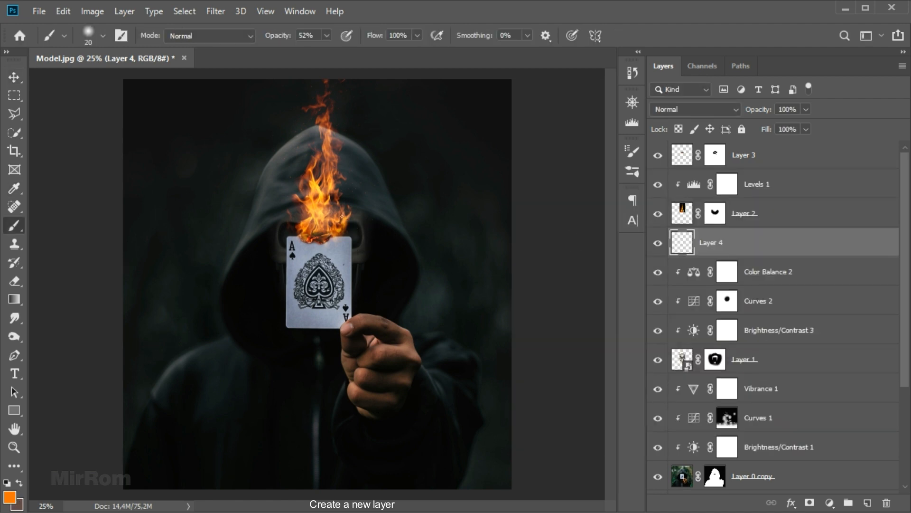
left_click_drag(280, 38, 471, 54)
key("bracketright")
key("bracketright")
key("bracketright")
key("bracketright")
key("bracketright")
key("bracketright")
key("bracketright")
key("bracketright")
key("bracketright")
key("bracketright")
key("bracketright")
key("bracketright")
key("bracketright")
key("bracketright")
key("bracketright")
key("bracketright")
key("bracketright")
key("bracketright")
key("bracketright")
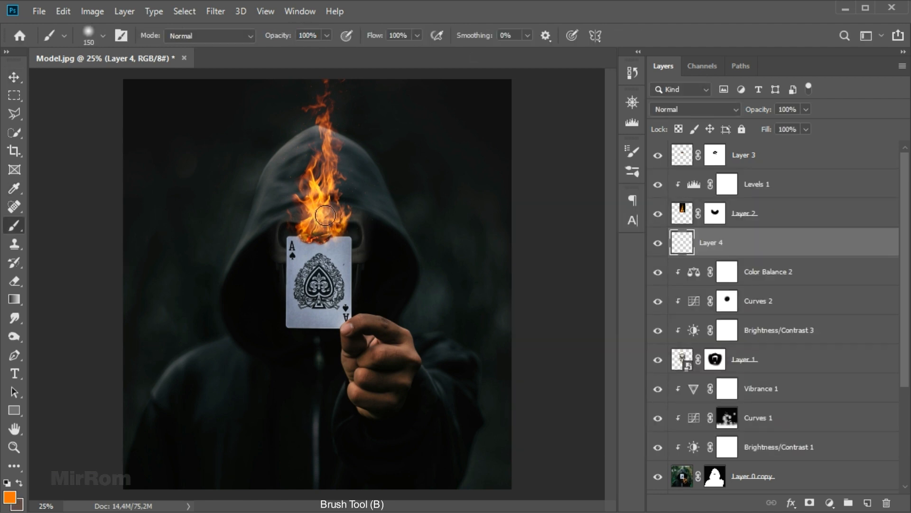
key("bracketright")
key("bracketright")
key("bracketright")
right_click(361, 190)
left_click(324, 224)
key("ctrl+z")
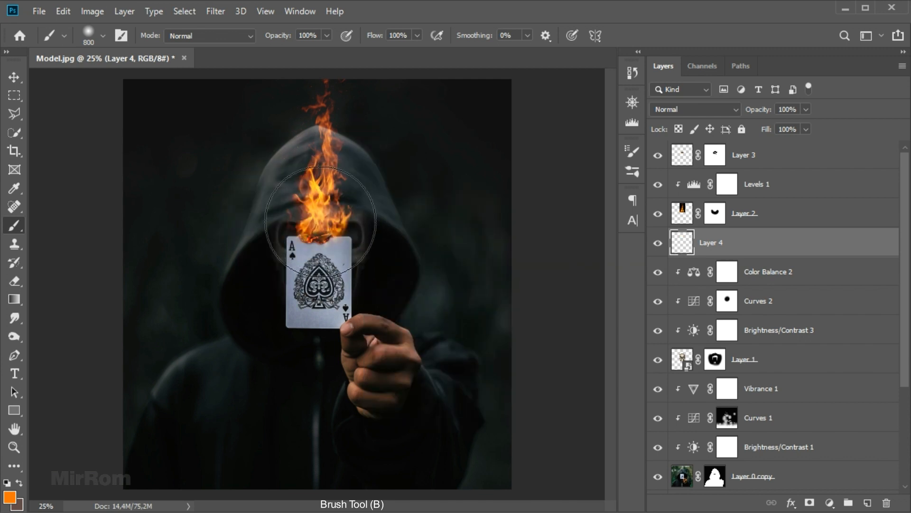
key("bracketleft")
key("bracketleft")
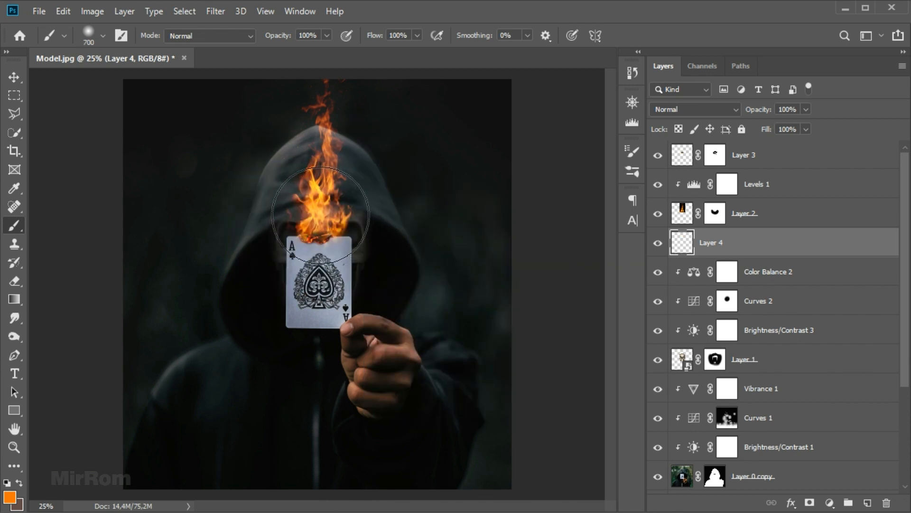
key("bracketright")
key("bracketright")
left_click(319, 214)
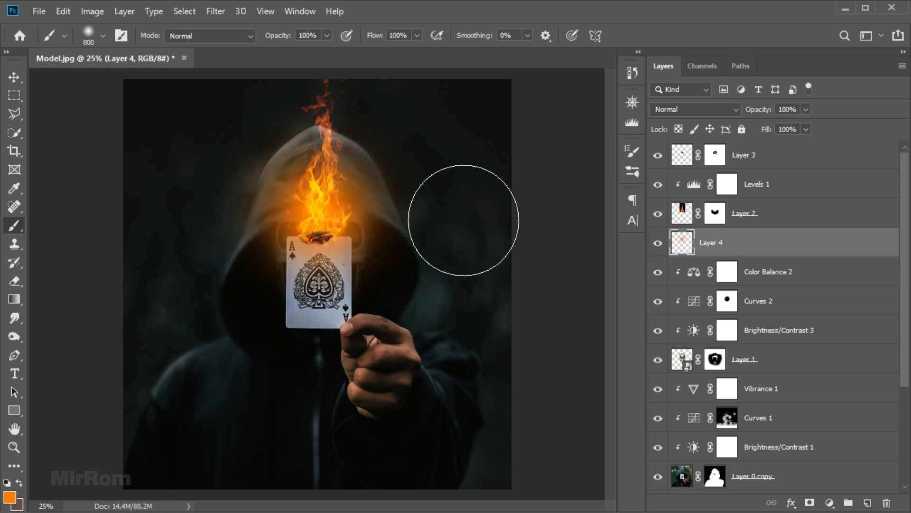
Set Layer 4's fill to 0% and add a Color Overlay layer style
left_click(806, 129)
left_click_drag(811, 145, 741, 145)
left_click(730, 246)
left_click(789, 502)
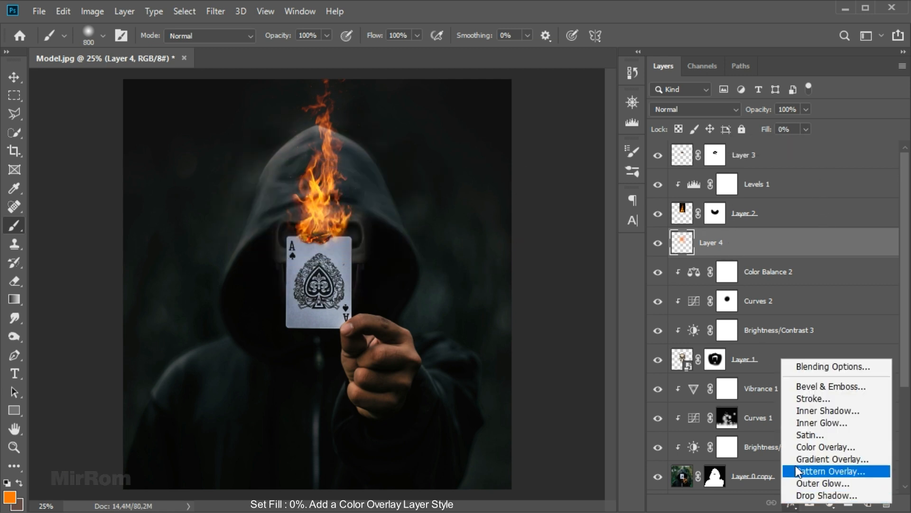
left_click(823, 441)
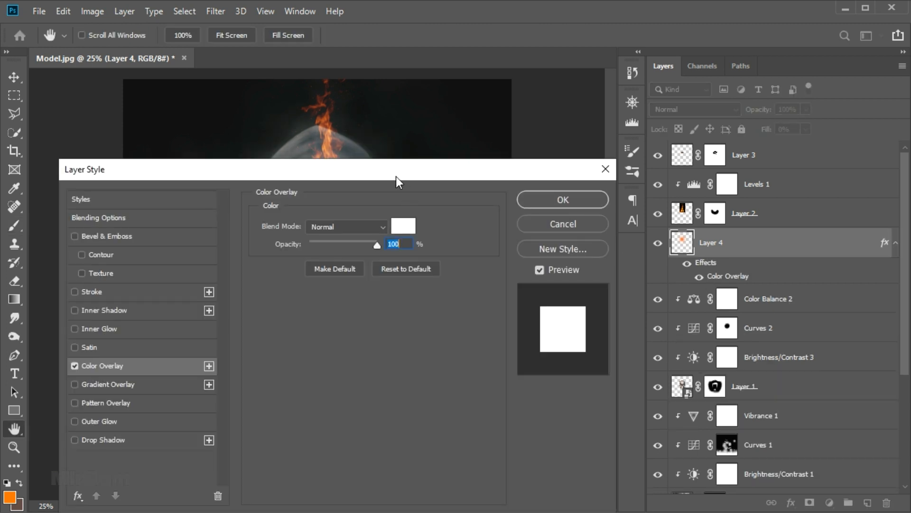
Set Layer 4's Color Overlay color to e5a529
left_click_drag(379, 169, 592, 83)
left_click(262, 259)
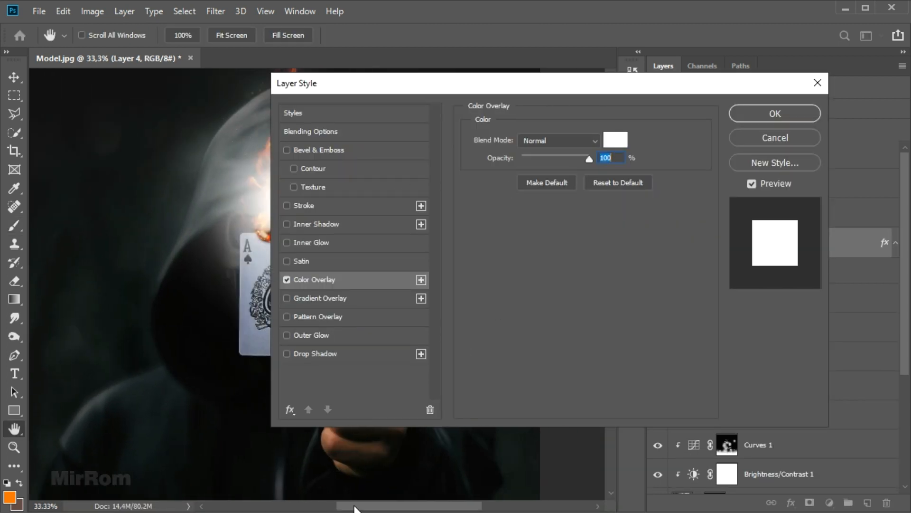
left_click(616, 140)
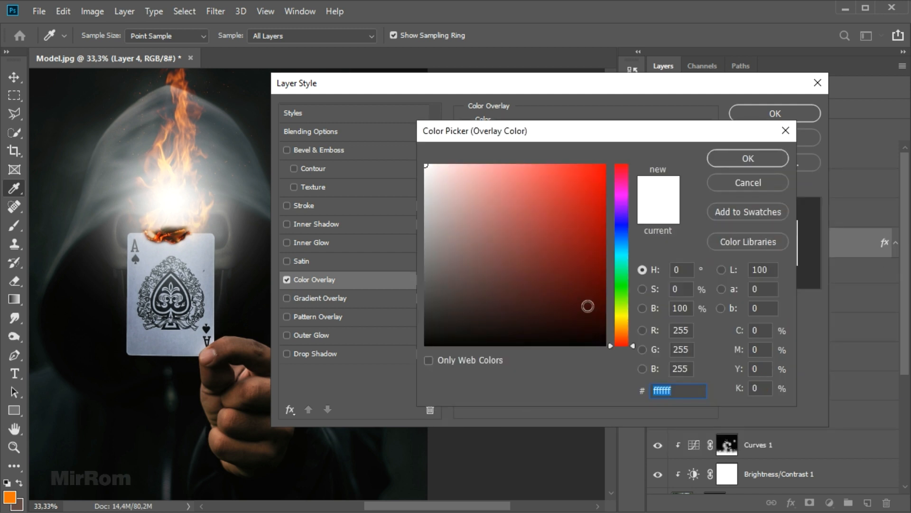
type("e")
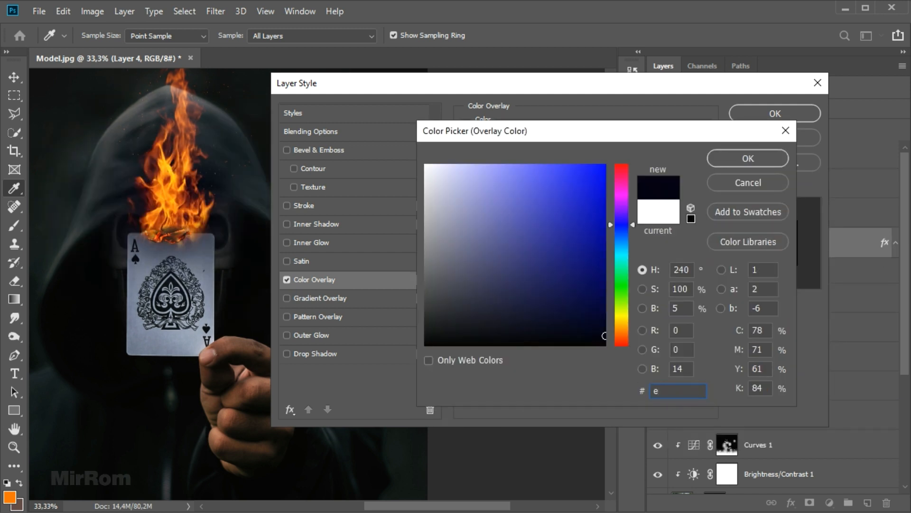
type("5a529")
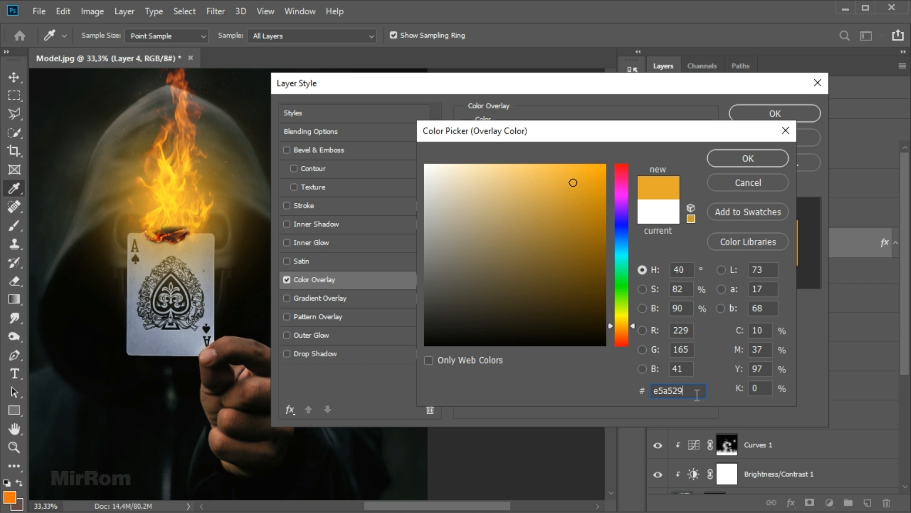
left_click(723, 166)
Set the Color Overlay to Color Dodge at 77% opacity, compare the preview off and on, and apply the layer style
left_click(585, 142)
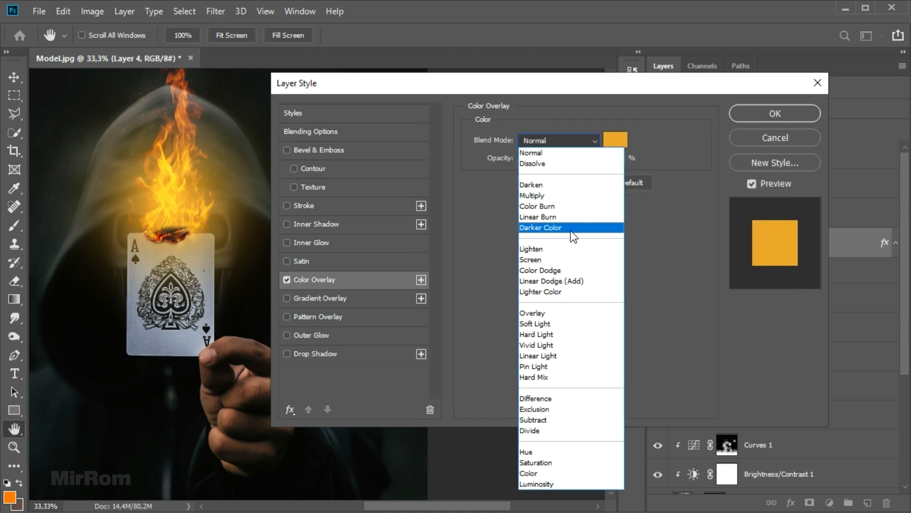
left_click(569, 270)
left_click_drag(589, 161, 577, 161)
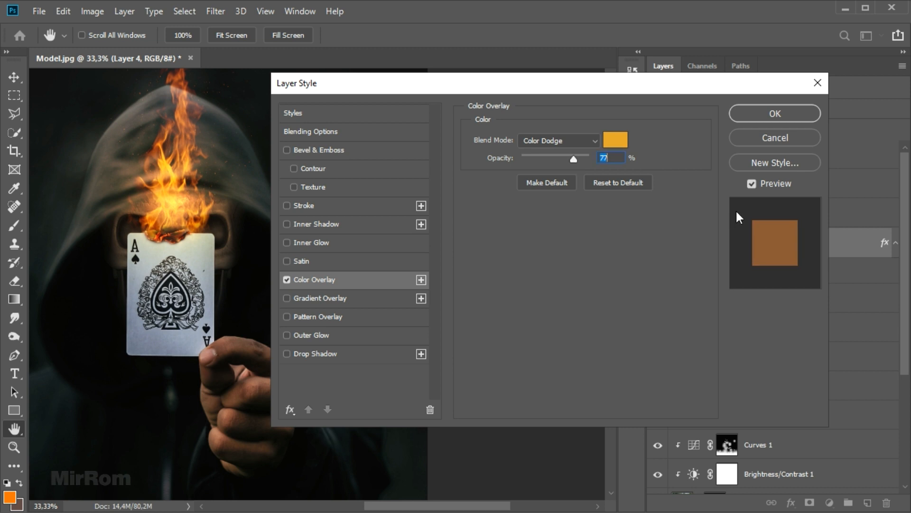
left_click(752, 184)
left_click(752, 183)
left_click(739, 112)
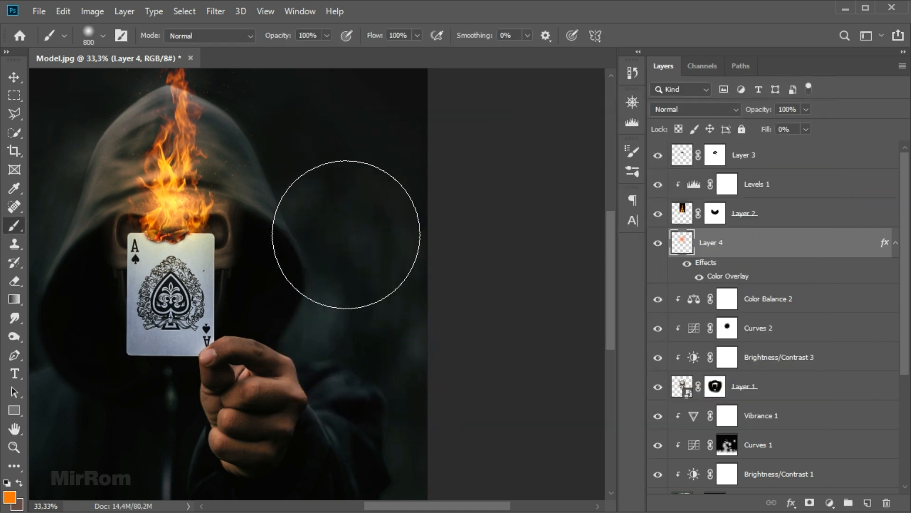
Scale the glow on Layer 4 proportionally to 86% with Free Transform and apply the transformation
key("v")
scroll(243, 251, "down", 1)
key("ctrl+t")
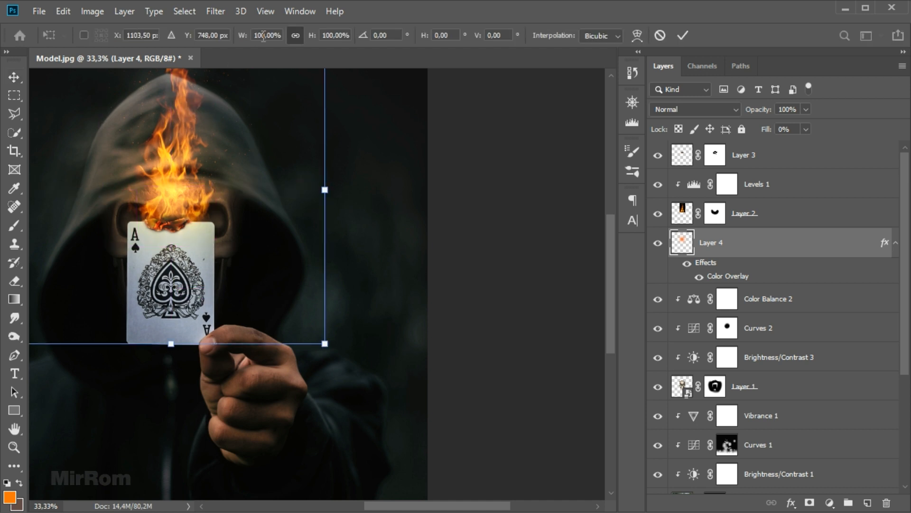
left_click(265, 35)
scroll(265, 35, "down", 2)
scroll(265, 35, "down", 12)
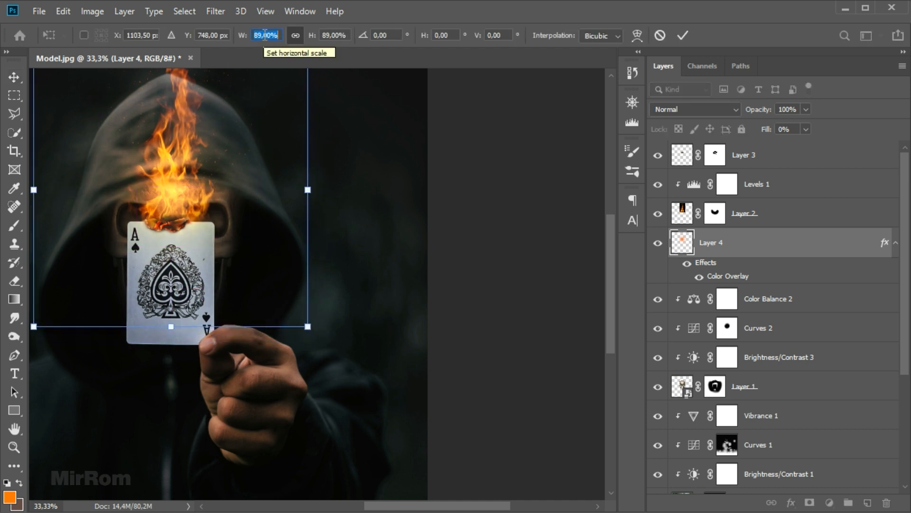
scroll(255, 62, "down", 1)
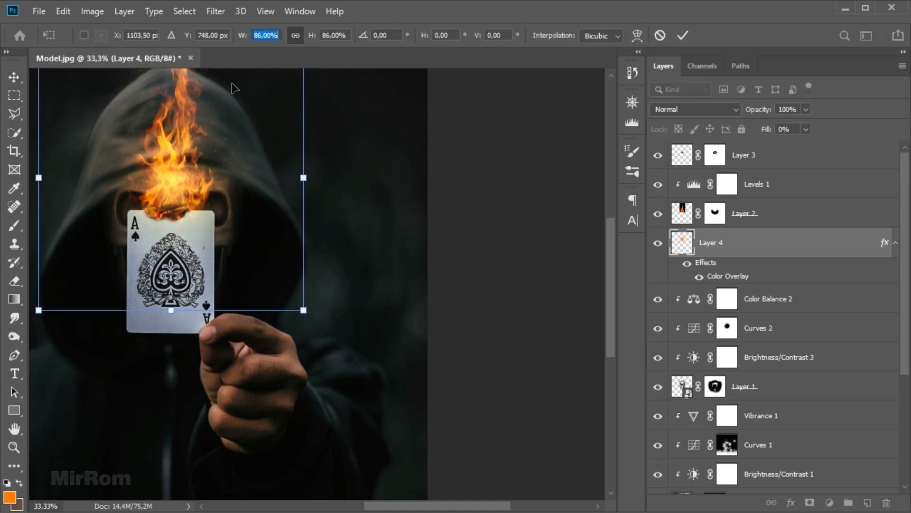
left_click(683, 37)
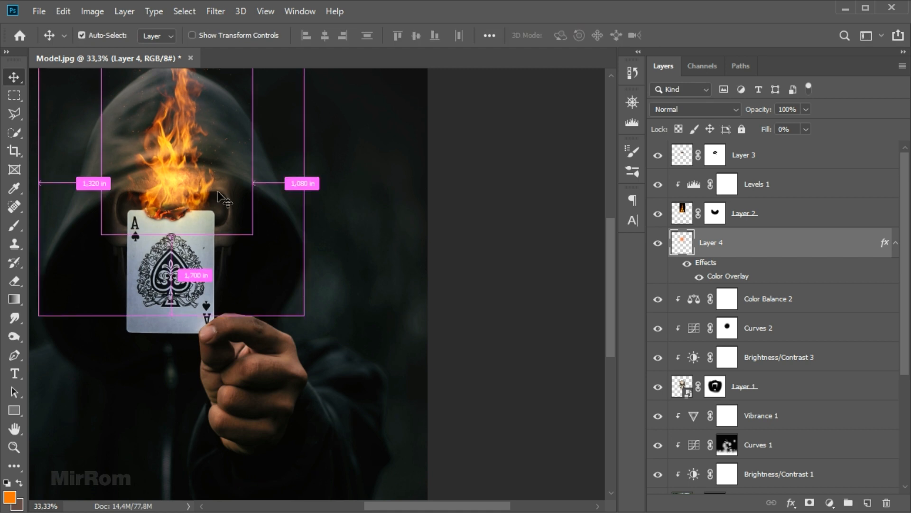
key("ctrl+plus")
key("ctrl+minus")
key("ctrl+minus")
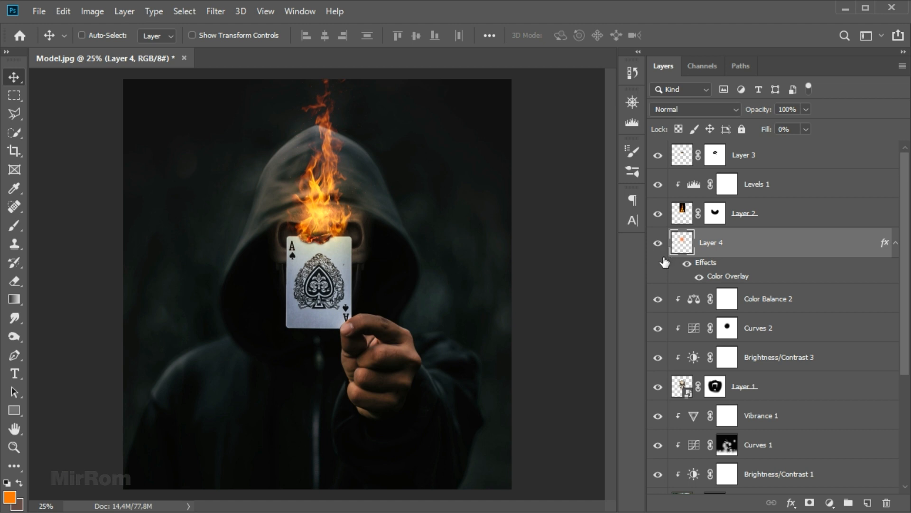
Set up the Brush tool at 250 px and 38% opacity for Layer 4
scroll(324, 227, "up", 1)
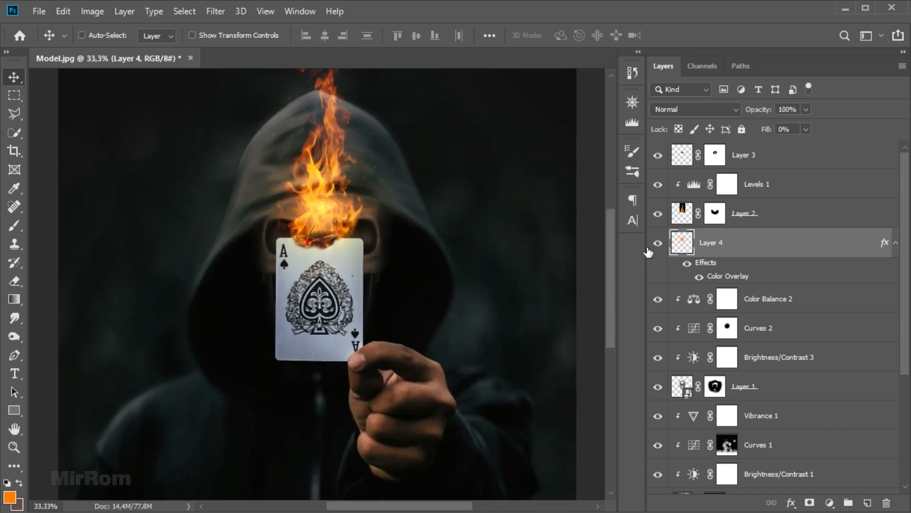
key("b")
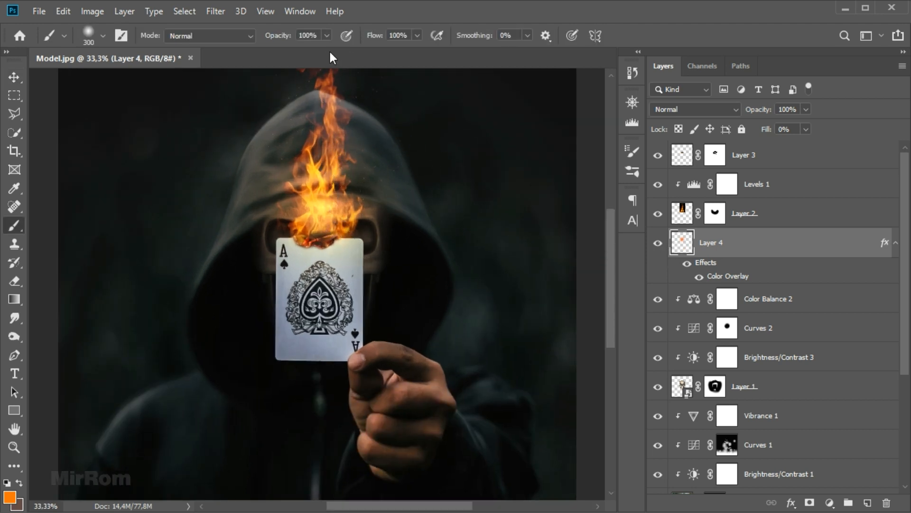
left_click(327, 35)
left_click(359, 202)
key("[")
key("[")
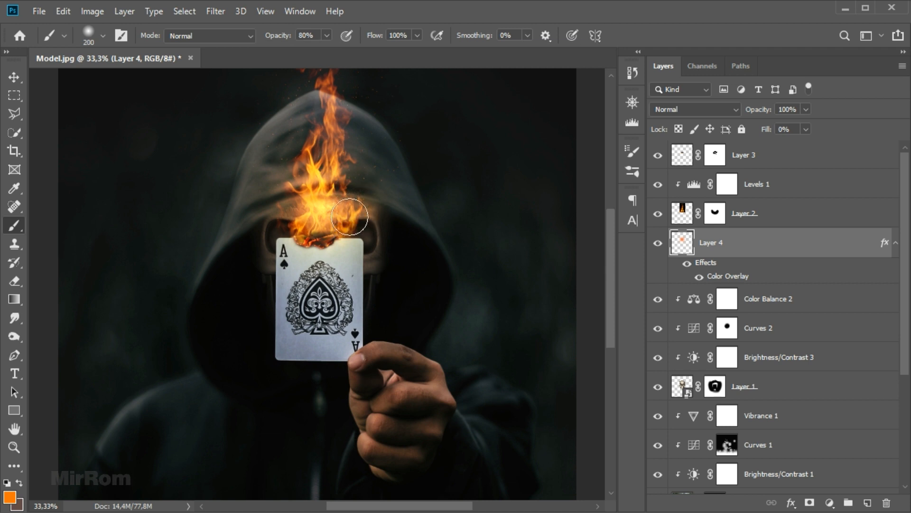
key("bracketright")
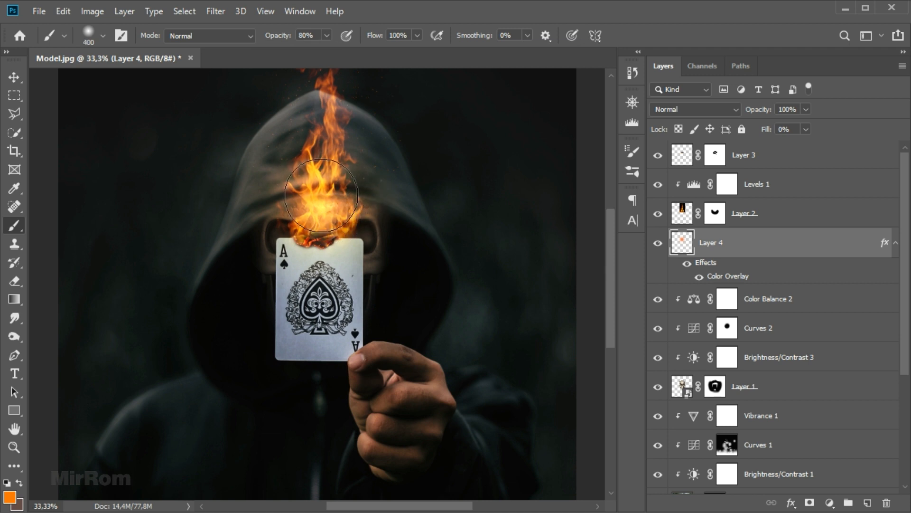
key("bracketleft")
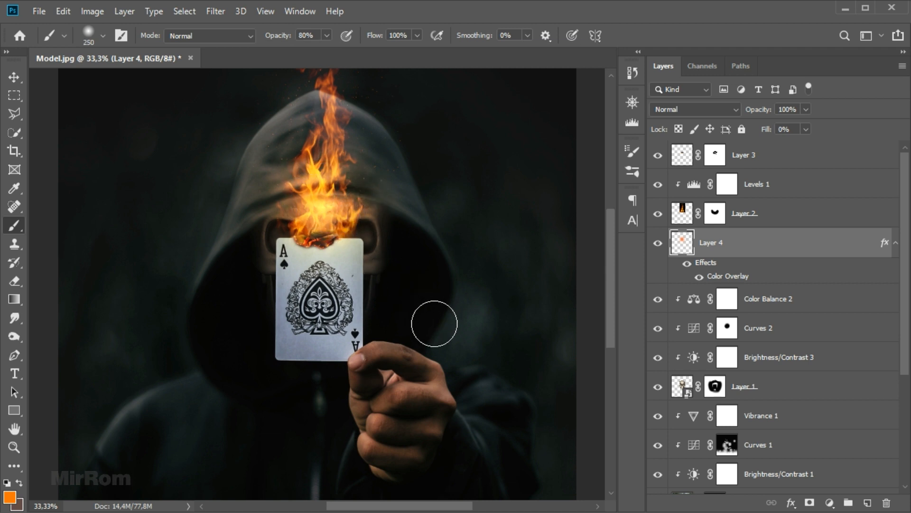
scroll(433, 320, "down", 1)
left_click_drag(327, 35, 299, 50)
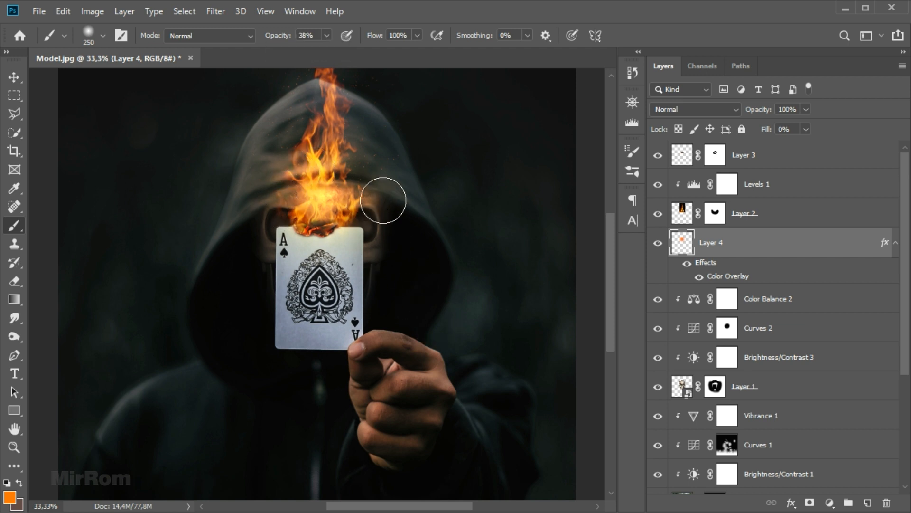
Select the upper fingers of the hand on Layer 0 copy with the Quick Selection tool
scroll(690, 348, "down", 2)
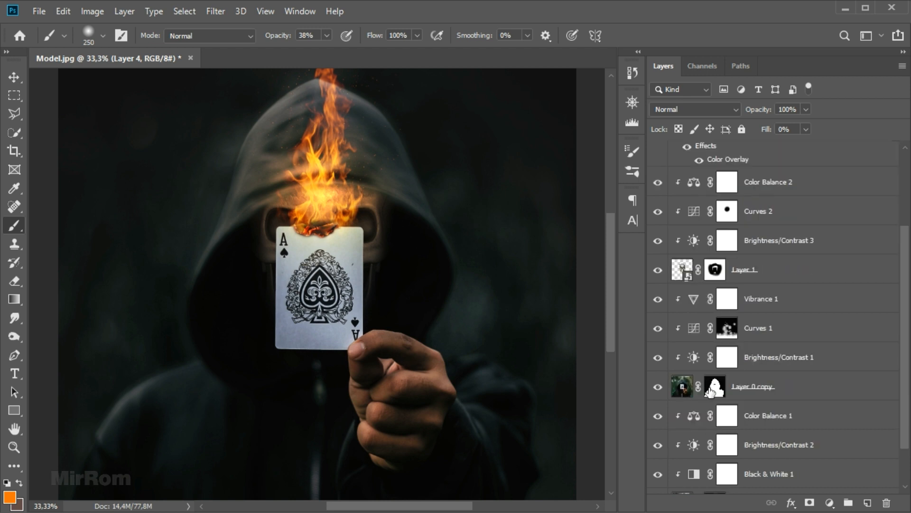
left_click(677, 389)
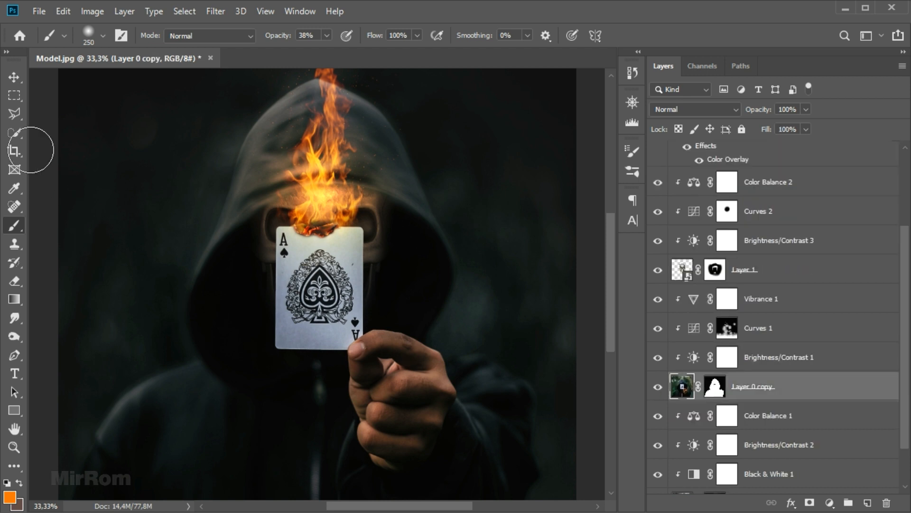
left_click(15, 132)
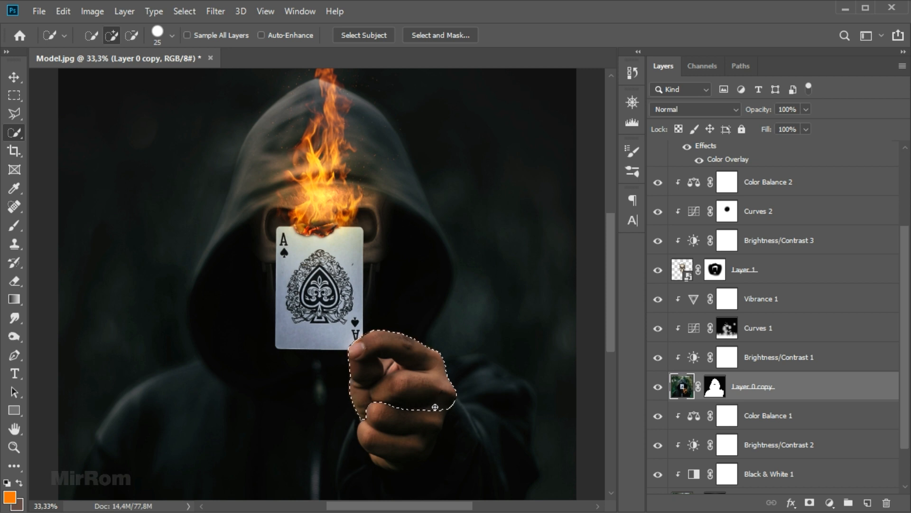
left_click_drag(436, 408, 413, 430)
scroll(687, 252, "up", 2)
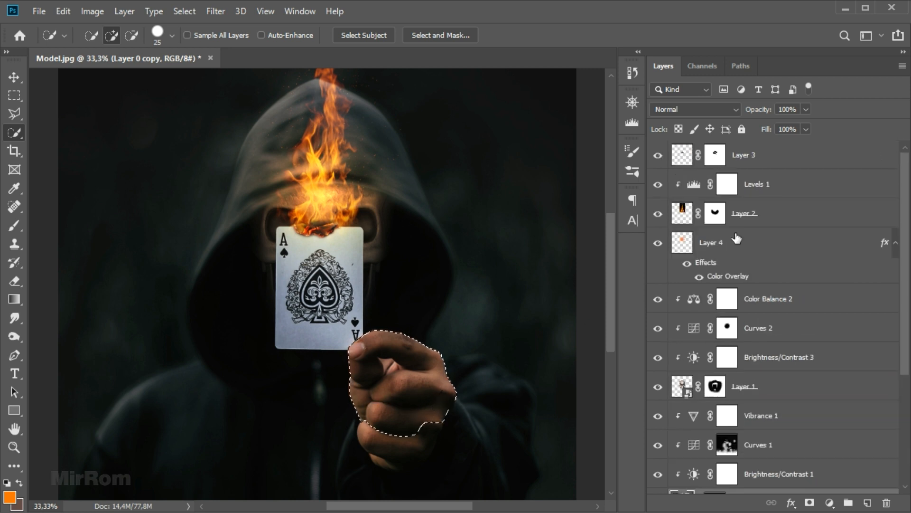
Paint a soft glow on Layer 4 along the selected hand's upper edge with a 300 px brush at 38% opacity, and deselect
left_click(687, 252)
key("b")
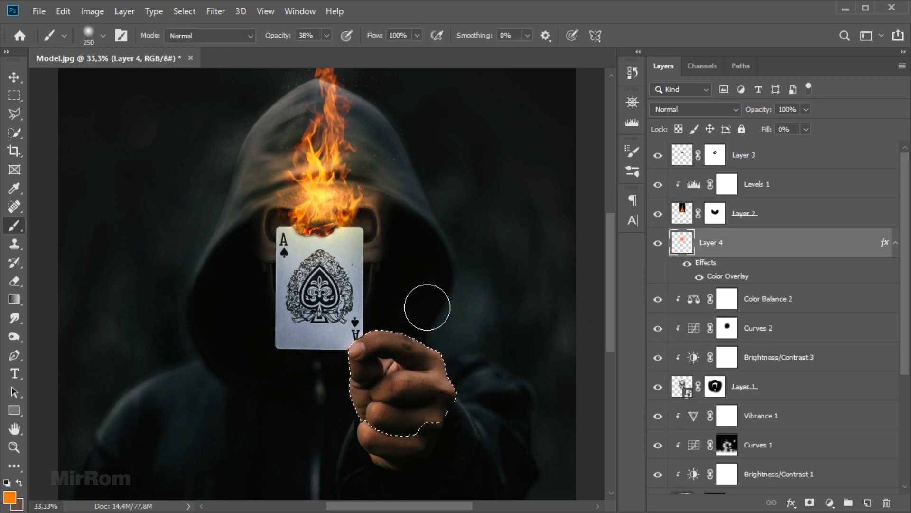
key("bracketright")
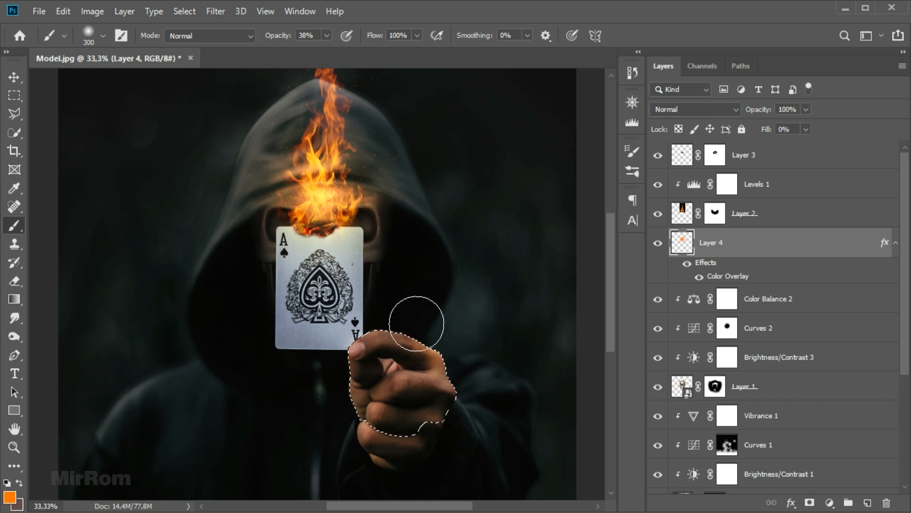
left_click_drag(445, 359, 437, 391)
mouse_move(464, 346)
left_mouse_down()
mouse_move(433, 325)
mouse_move(397, 318)
left_mouse_up()
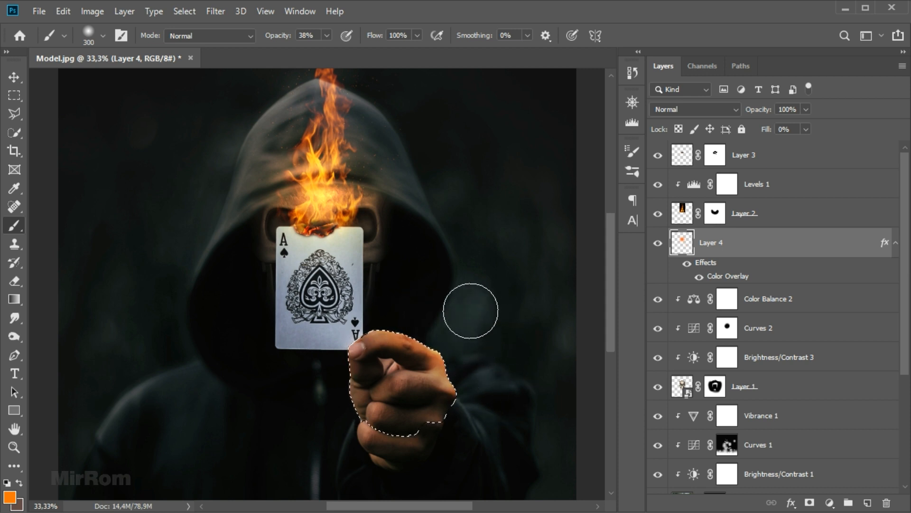
key("ctrl+d")
key("v")
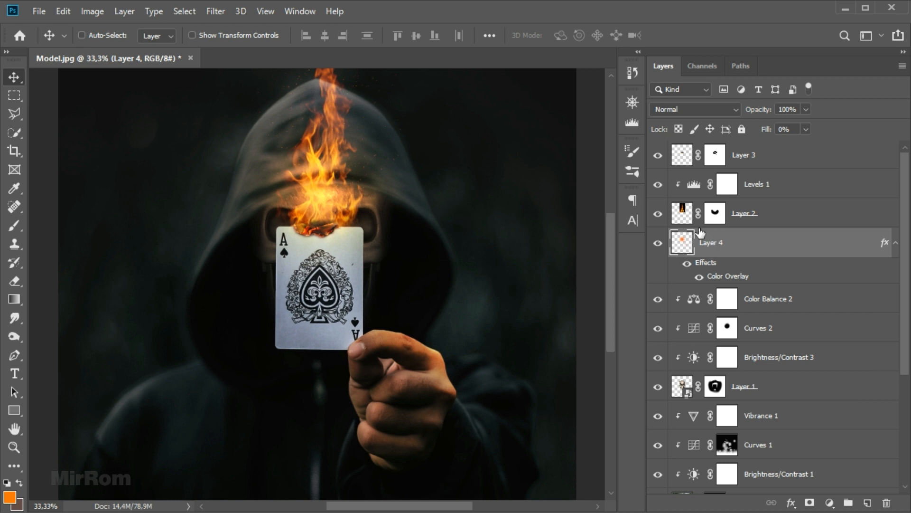
Collapse Layer 4's effects and stamp all visible layers into a new merged layer above Layer 3
key("ctrl+minus")
key("ctrl+minus")
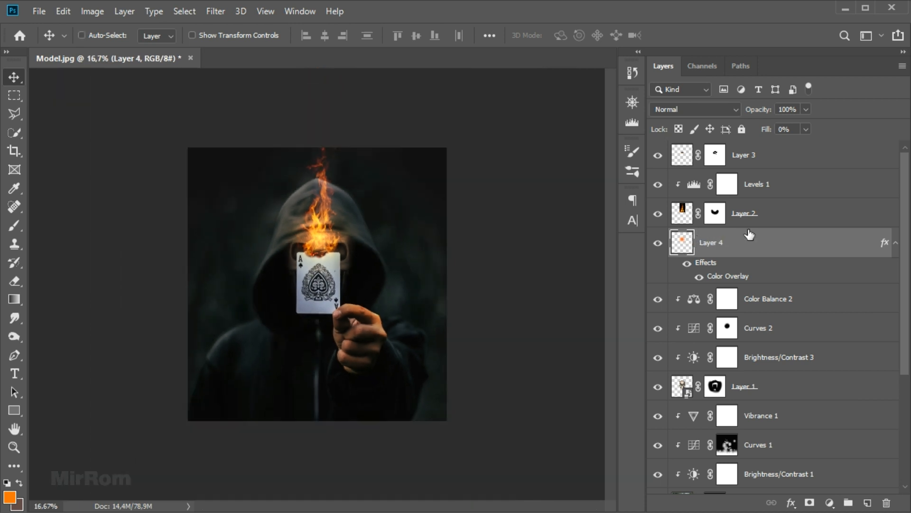
left_click(896, 243)
left_click(779, 165)
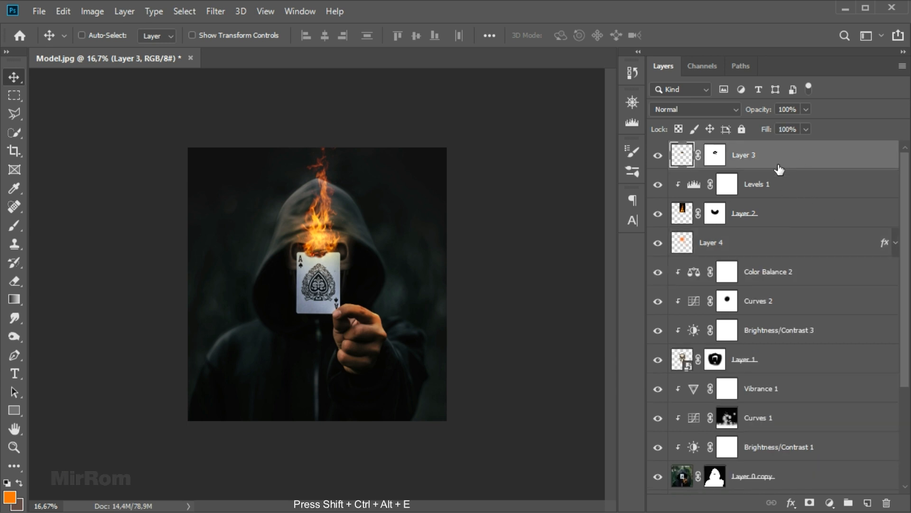
key("ctrl+shift+alt+e")
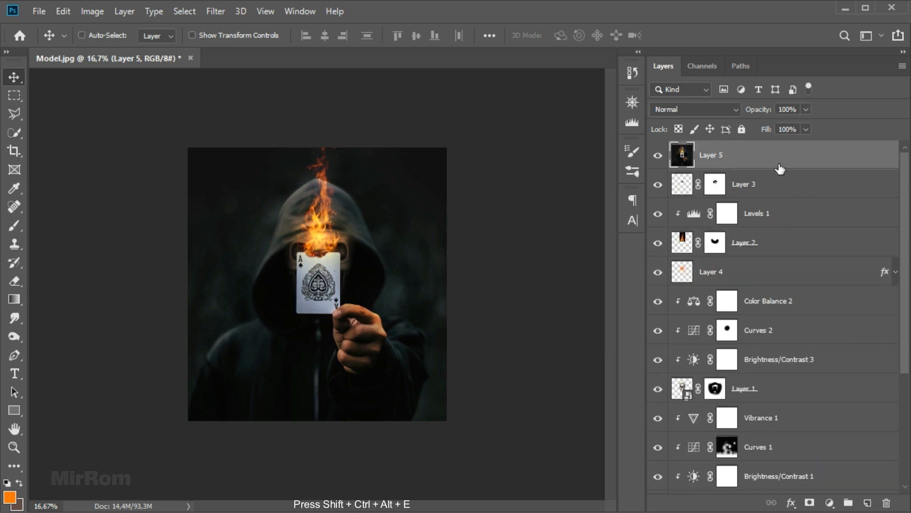
Open the Camera Raw Filter on Layer 5 and set Contrast +11, Highlights -43, Shadows +28 and Whites +13
left_click(214, 11)
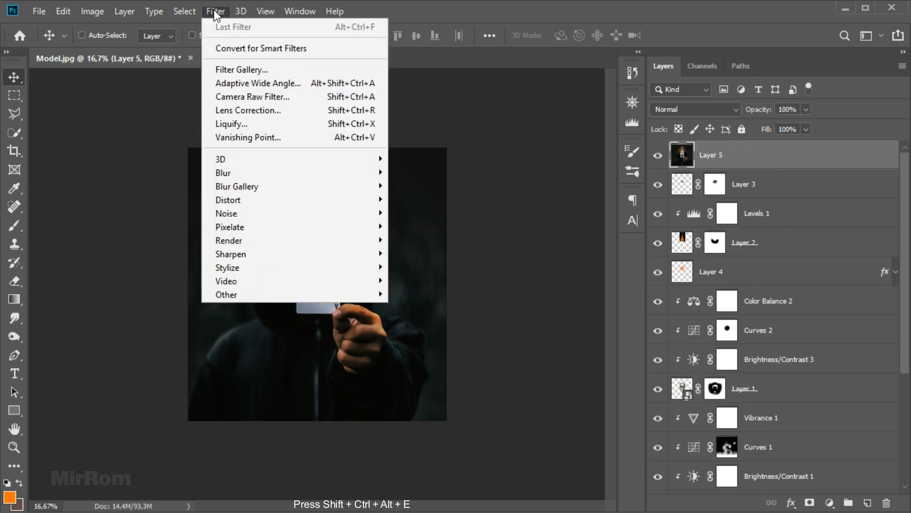
left_click(289, 97)
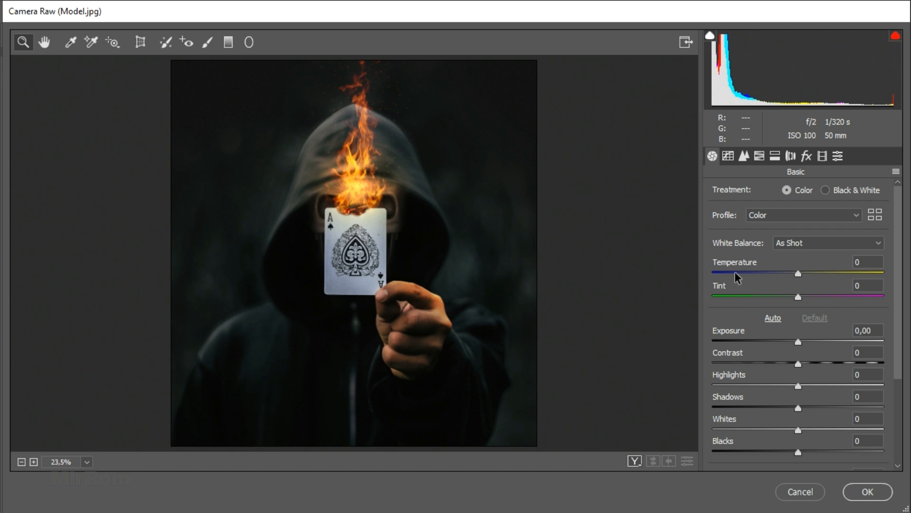
scroll(734, 272, "down", 1)
left_click_drag(800, 330, 810, 330)
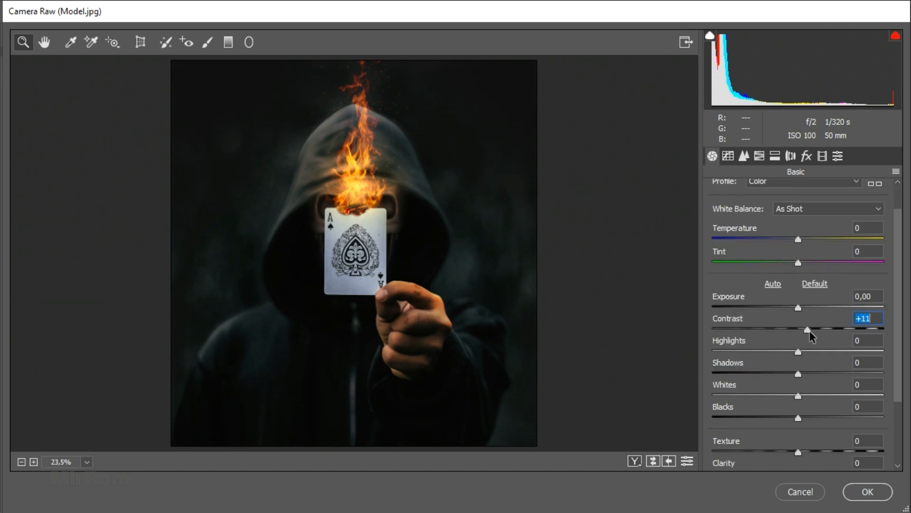
left_click_drag(800, 352, 762, 352)
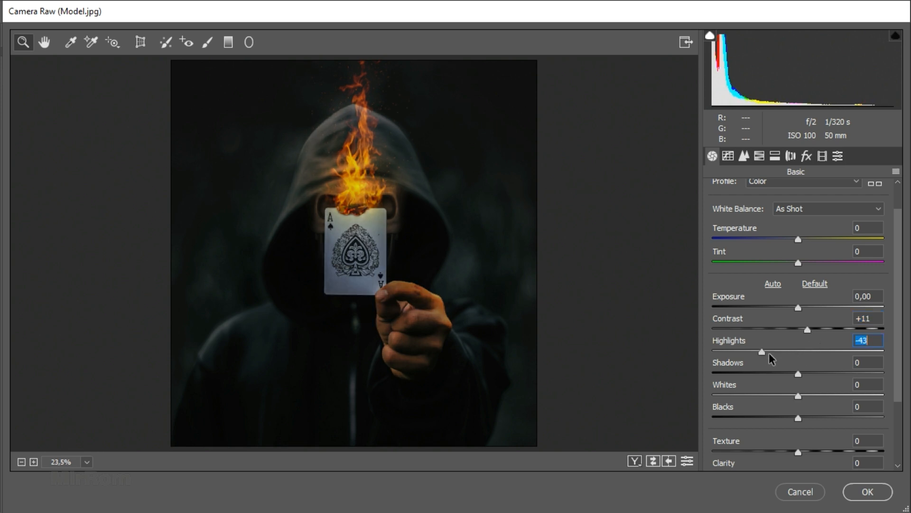
left_click_drag(798, 374, 811, 374)
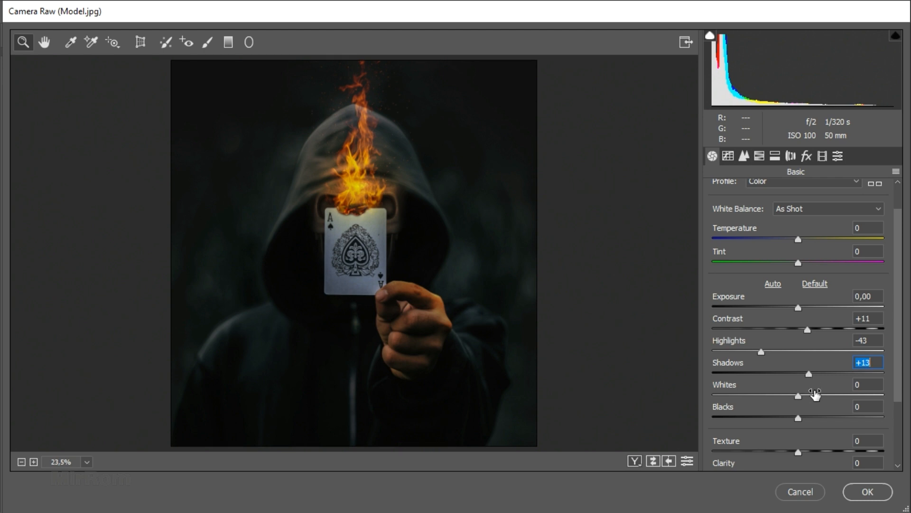
left_click_drag(809, 374, 819, 374)
left_click_drag(798, 395, 808, 394)
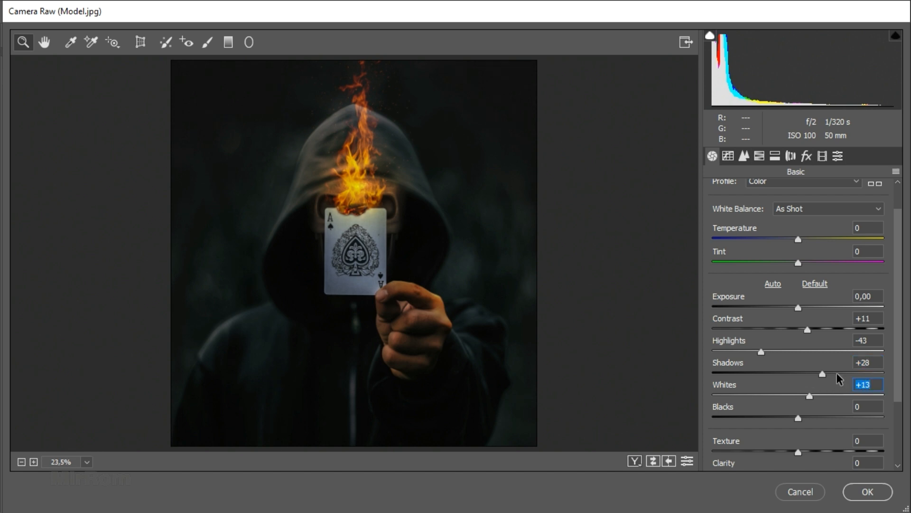
Set Texture to -46 and Clarity to +35 in the Camera Raw basic adjustments
scroll(897, 380, "down", 2)
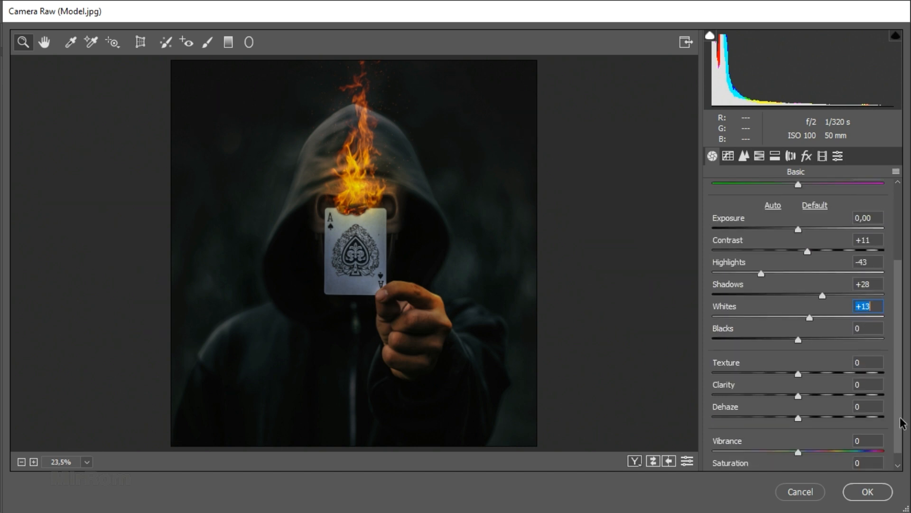
left_click_drag(793, 373, 788, 373)
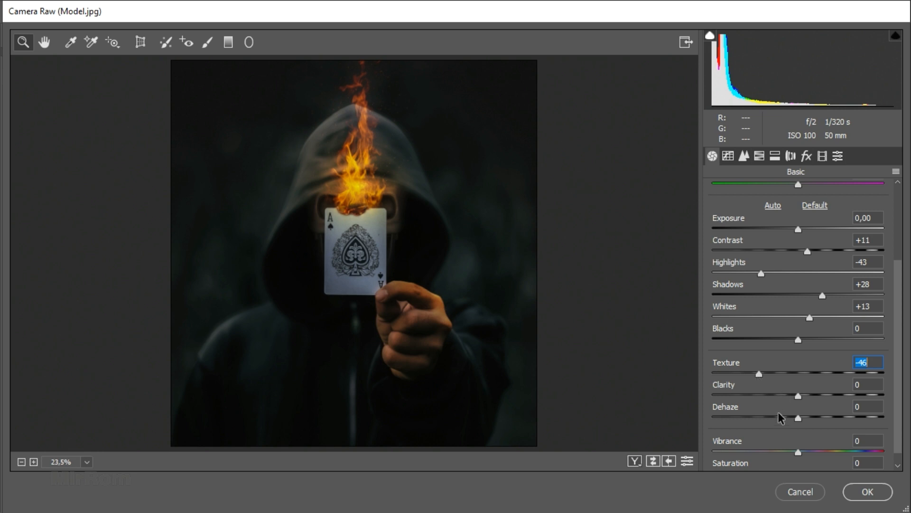
left_click_drag(798, 395, 829, 400)
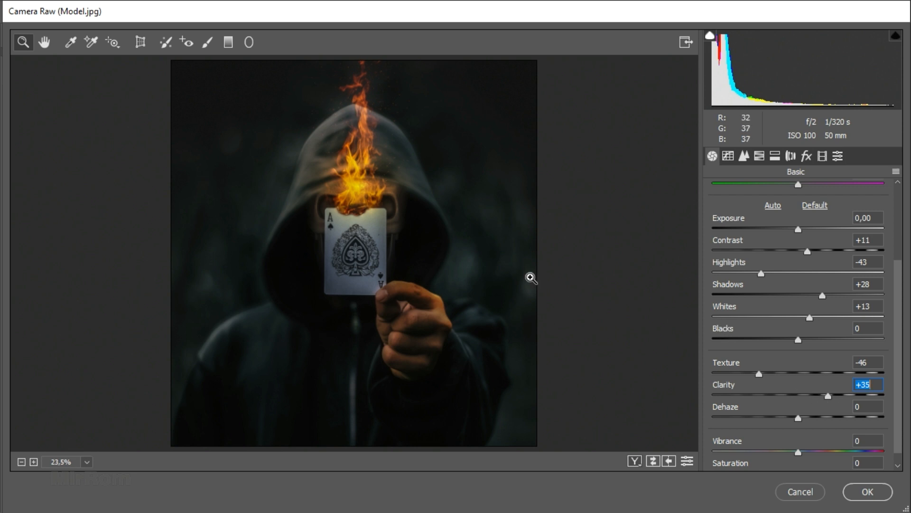
Draw a circular Radial Filter centred on the base of the flame, covering the hood opening and most of the card
left_click(250, 43)
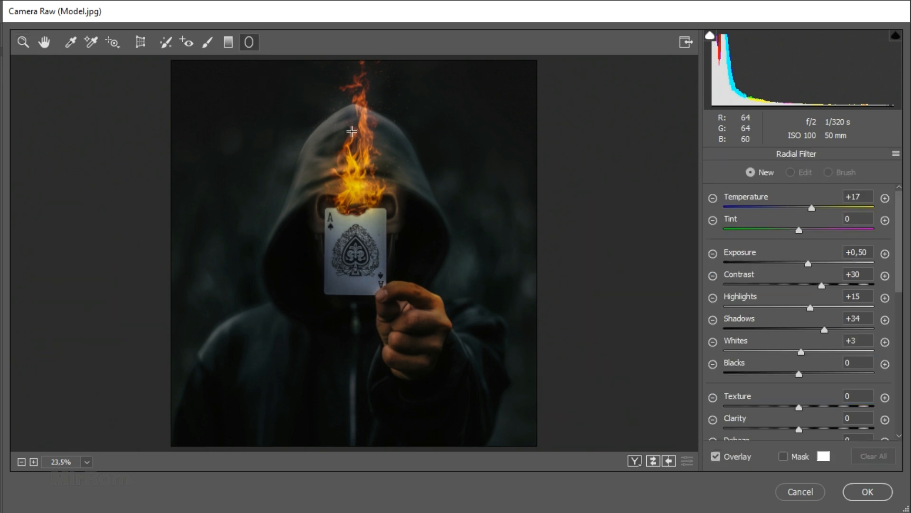
left_click_drag(320, 161, 373, 211)
left_click_drag(348, 180, 389, 220)
left_click_drag(363, 277, 363, 274)
mouse_move(370, 230)
left_mouse_down()
mouse_move(376, 223)
mouse_move(365, 222)
left_mouse_up()
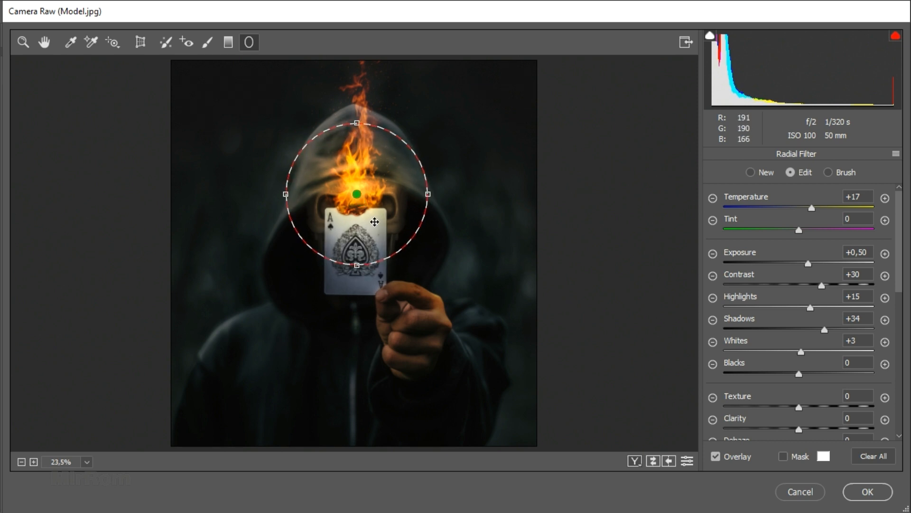
Adjust the radial filter to Contrast +28, Highlights +17, Shadows +38 and Whites +8, keeping Temperature at +17
left_click(856, 202)
left_click_drag(814, 206, 813, 207)
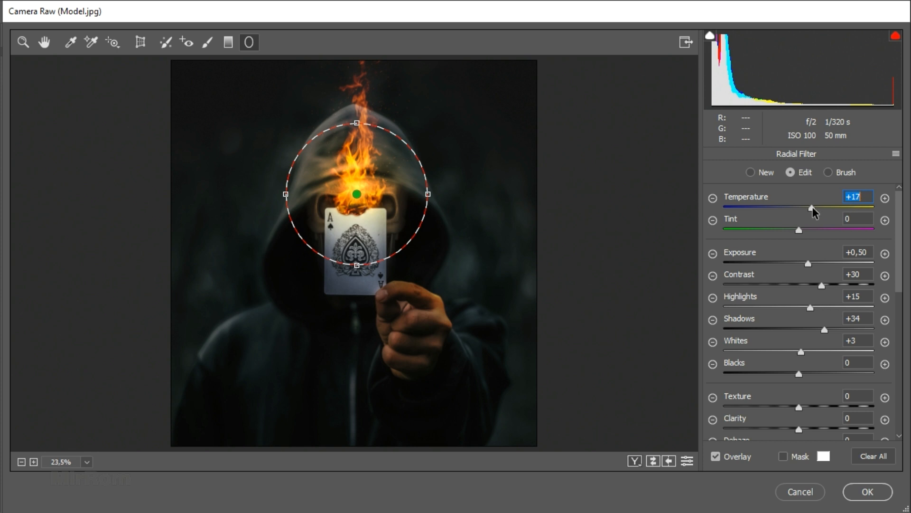
left_click(823, 286)
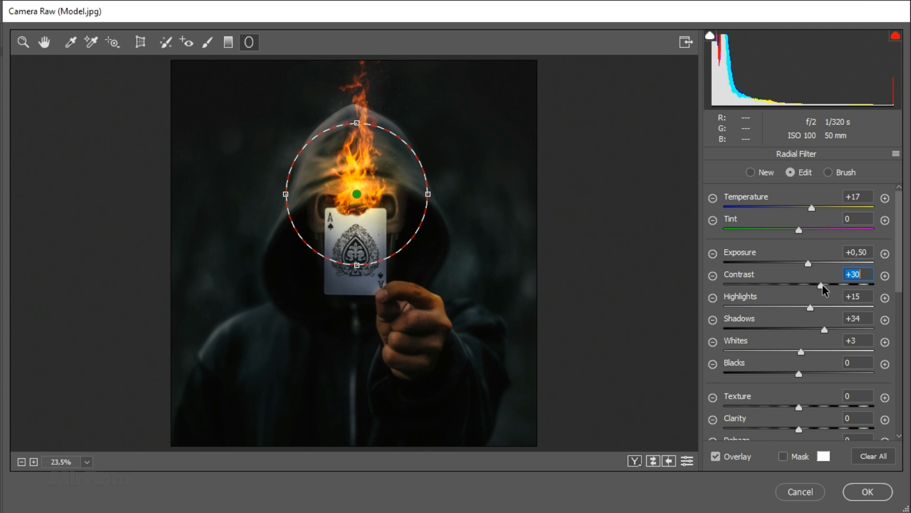
key("Down")
key("Down")
key("Tab")
key("Up")
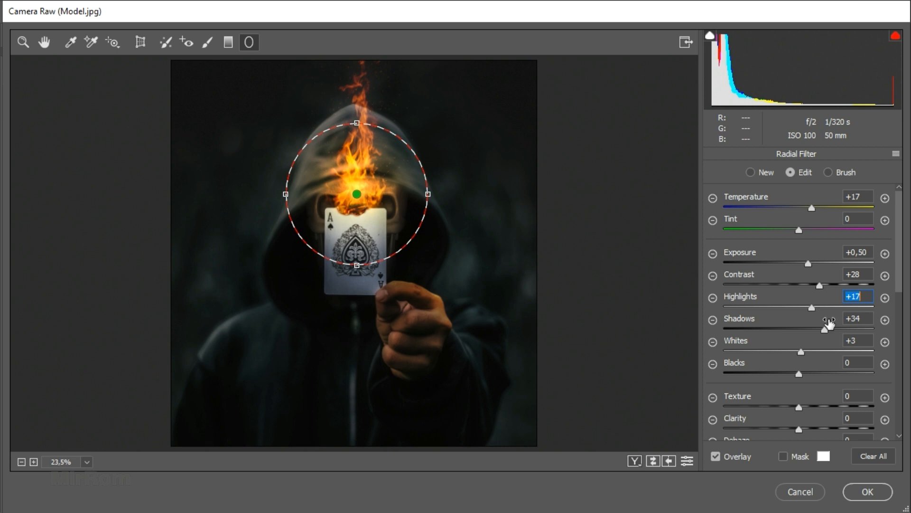
left_click_drag(826, 330, 848, 329)
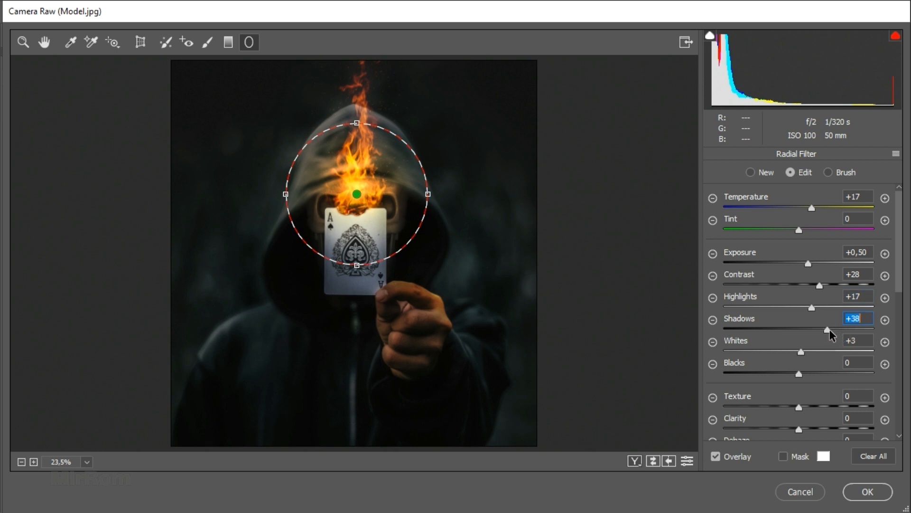
left_click_drag(804, 351, 808, 352)
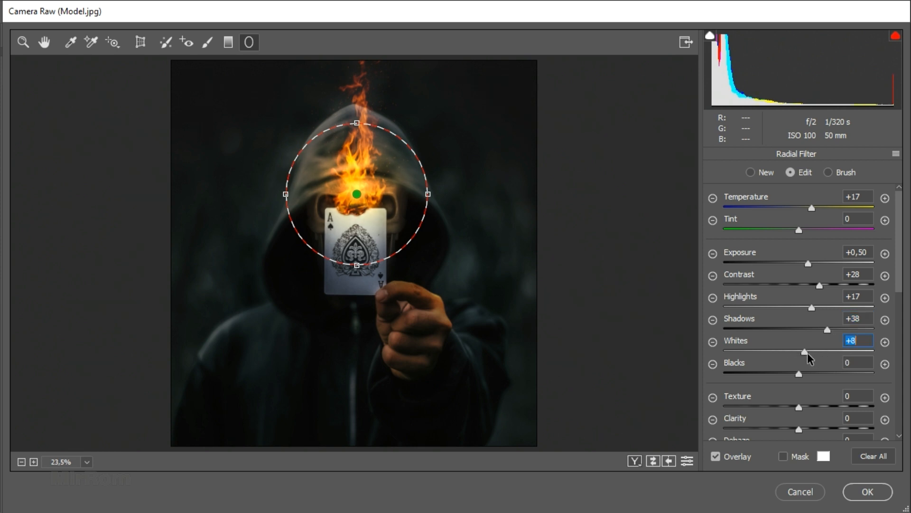
Set the radial filter's Feather to 33, apply the Camera Raw grading, and compare the image with Layer 5 hidden and shown
left_click_drag(899, 285, 898, 421)
left_click_drag(796, 312, 775, 310)
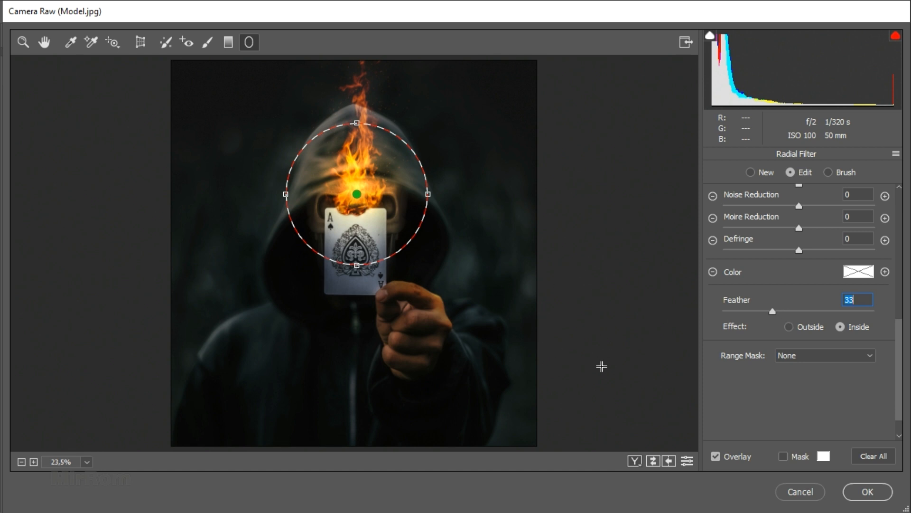
left_click(867, 492)
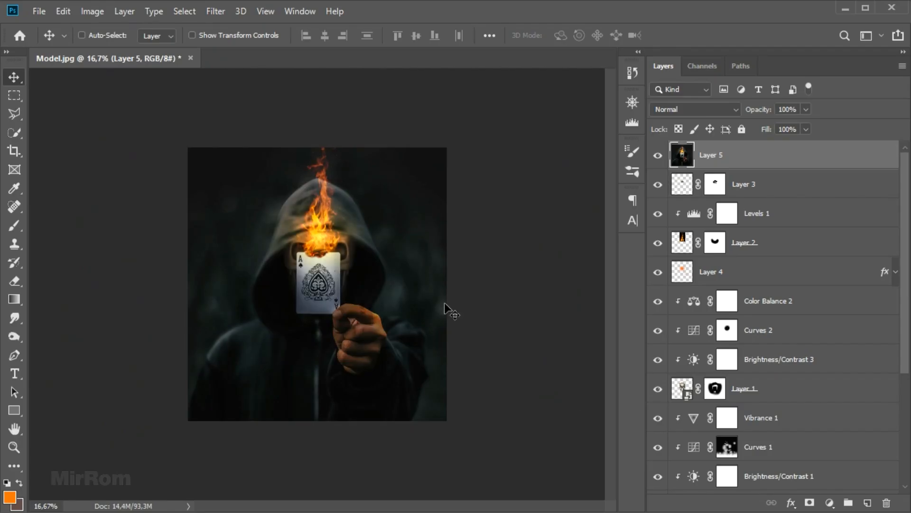
left_click(658, 155)
left_click(658, 156)
Add a Levels adjustment layer above Layer 5 with RGB midtones 0,79, white input 248 and black output 12
key("ctrl+plus")
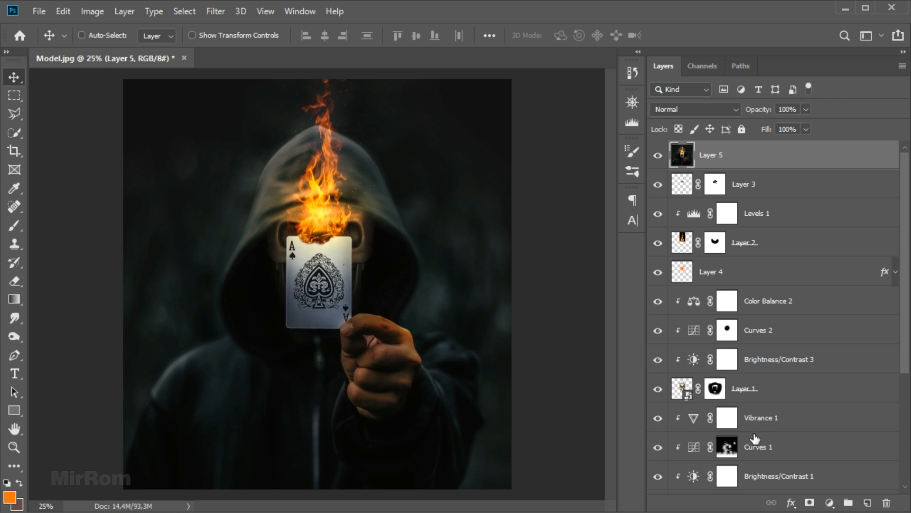
left_click(830, 502)
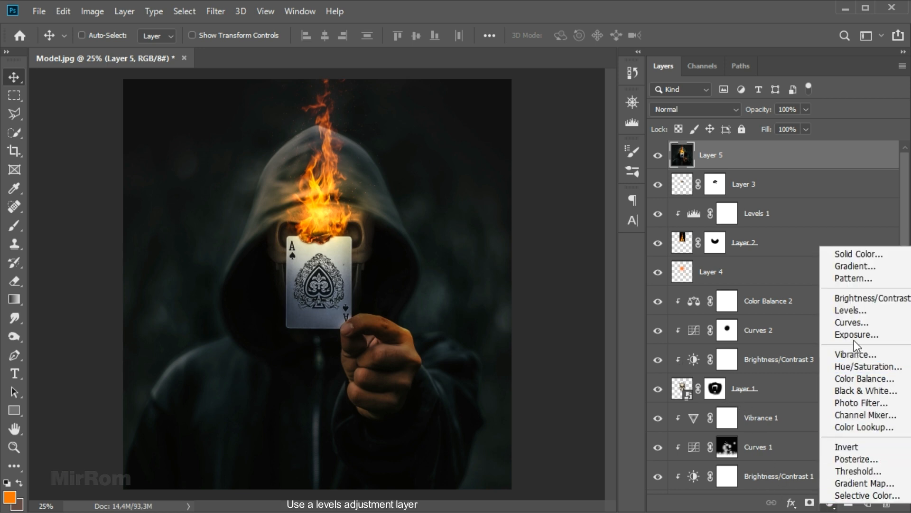
left_click(858, 311)
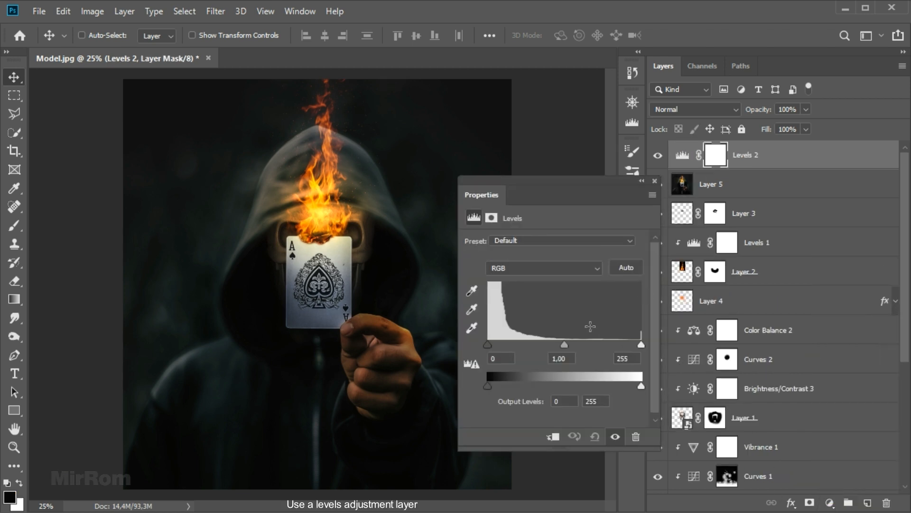
left_click_drag(565, 346, 578, 351)
left_click(574, 357)
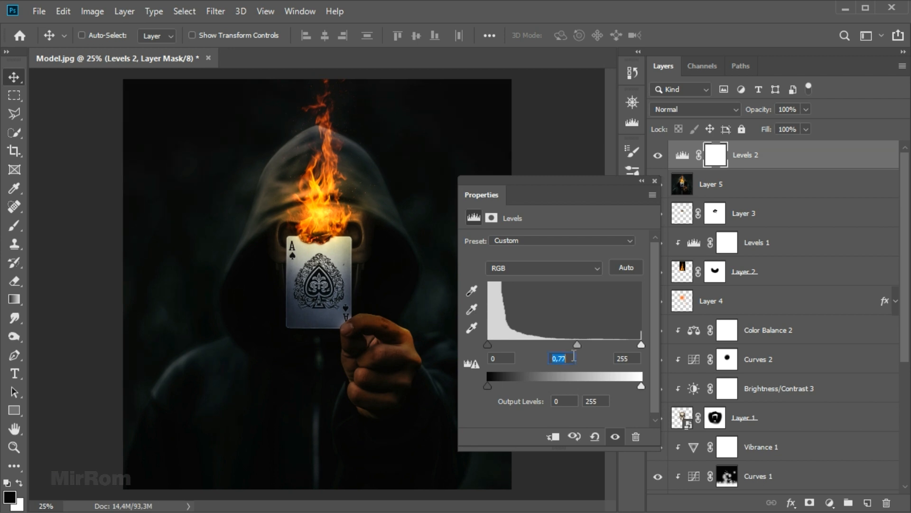
left_click_drag(640, 345, 635, 345)
left_click(635, 358)
key("Up")
key("Up")
key("Up")
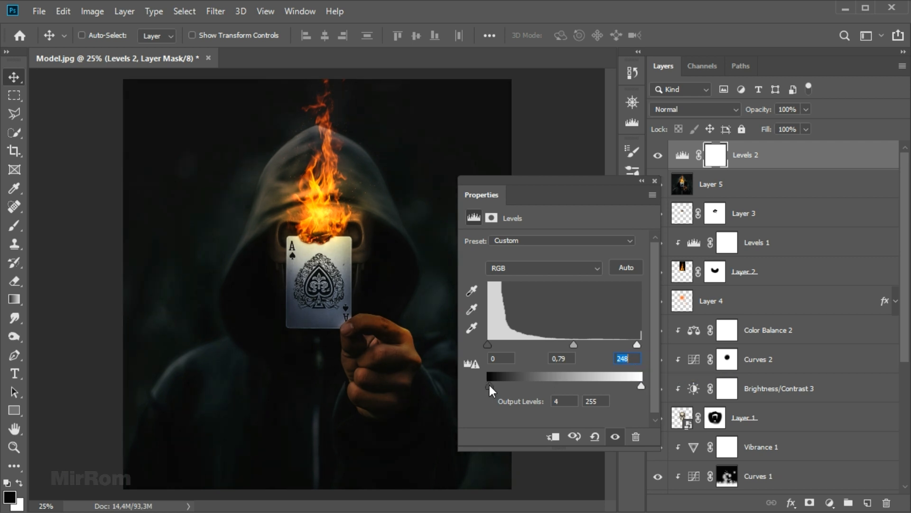
left_click_drag(493, 385, 494, 386)
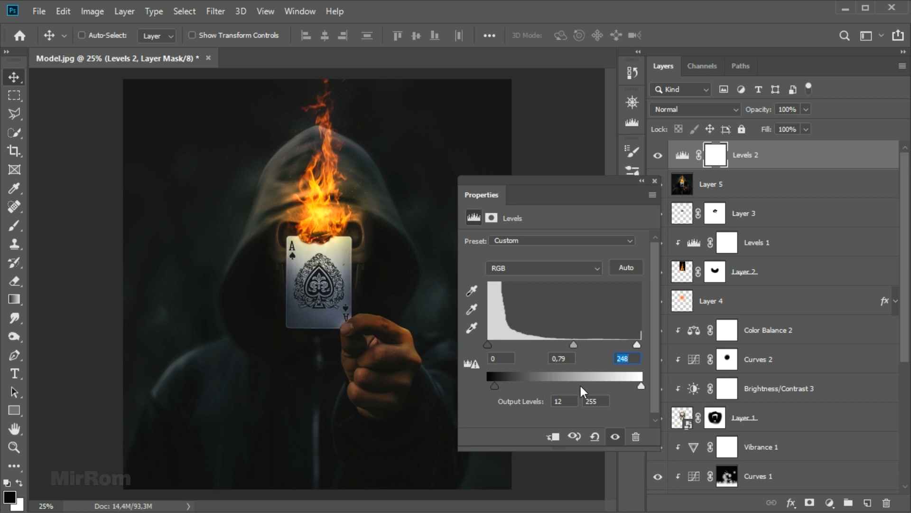
Set the Red channel of Levels 2 to midtones 1,16 and white input 223
left_click(541, 269)
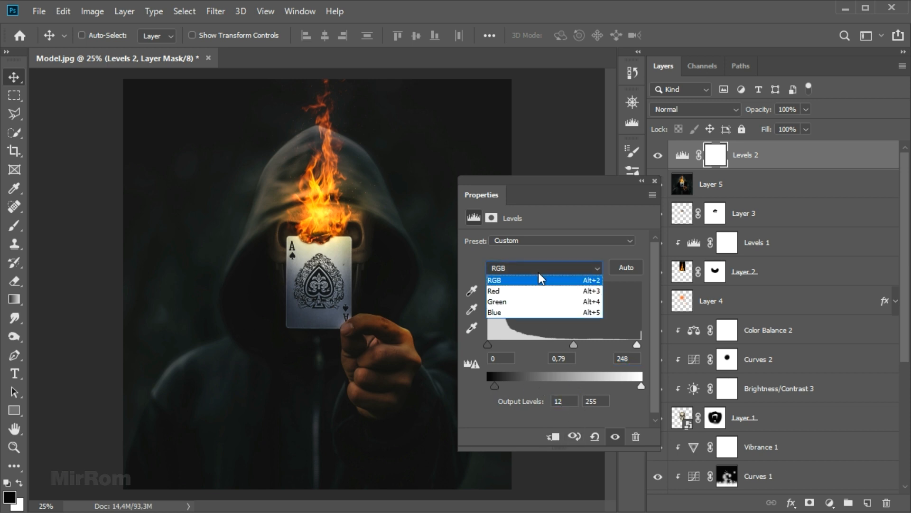
left_click(536, 291)
left_click_drag(562, 342, 557, 343)
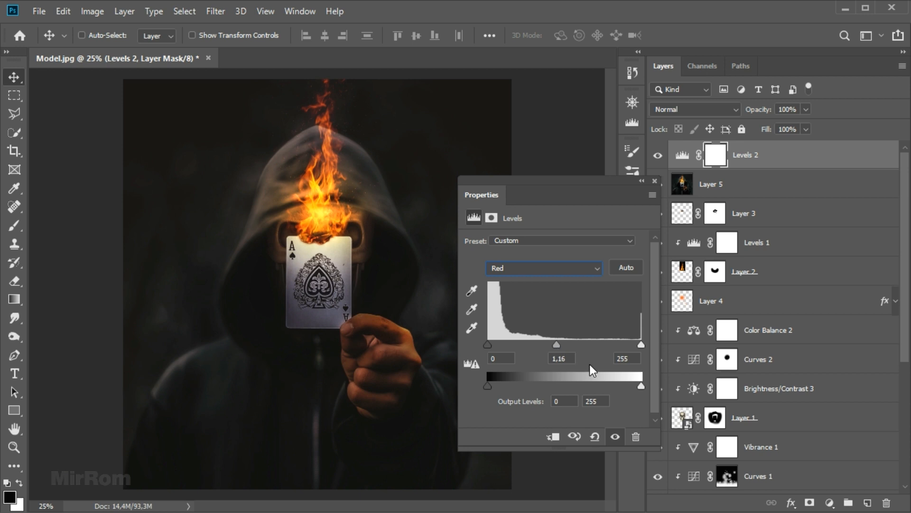
left_click_drag(641, 345, 622, 348)
left_click(637, 359)
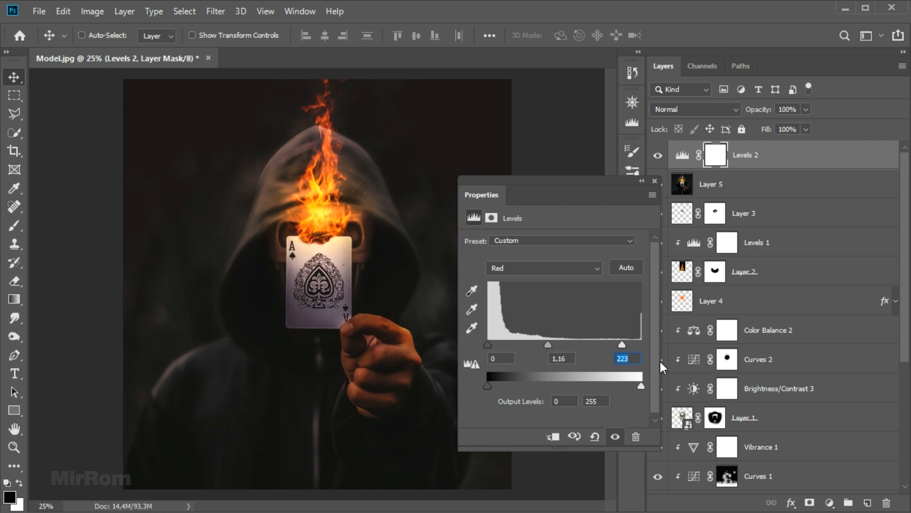
Set the Blue channel of Levels 2 to midtones 2,61 and white output 66, and compare with the adjustment off and on
left_click(545, 272)
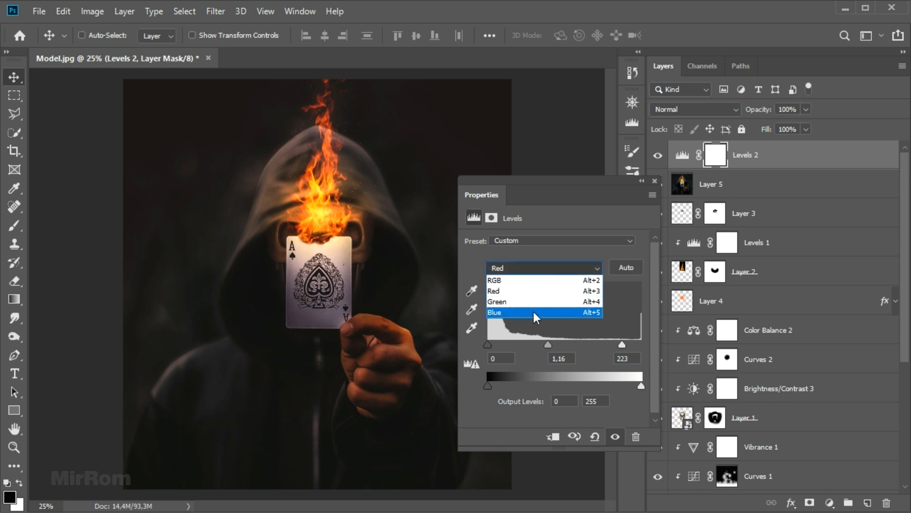
left_click(534, 311)
left_click_drag(564, 346, 523, 352)
left_click_drag(641, 385, 529, 387)
left_click_drag(522, 345, 516, 350)
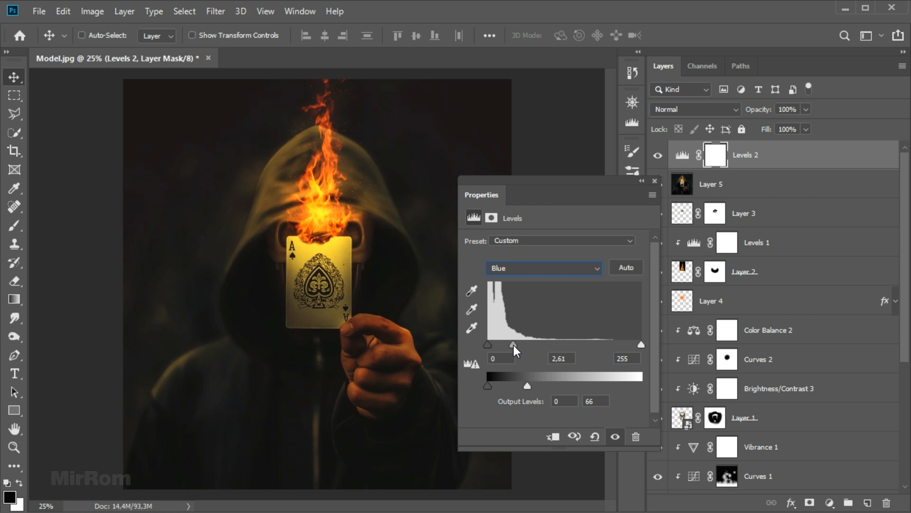
left_click(615, 436)
left_click(615, 436)
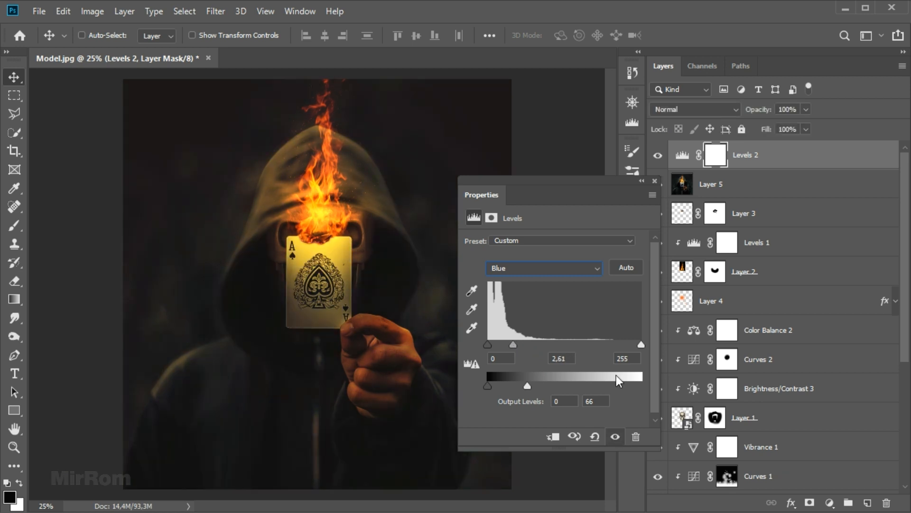